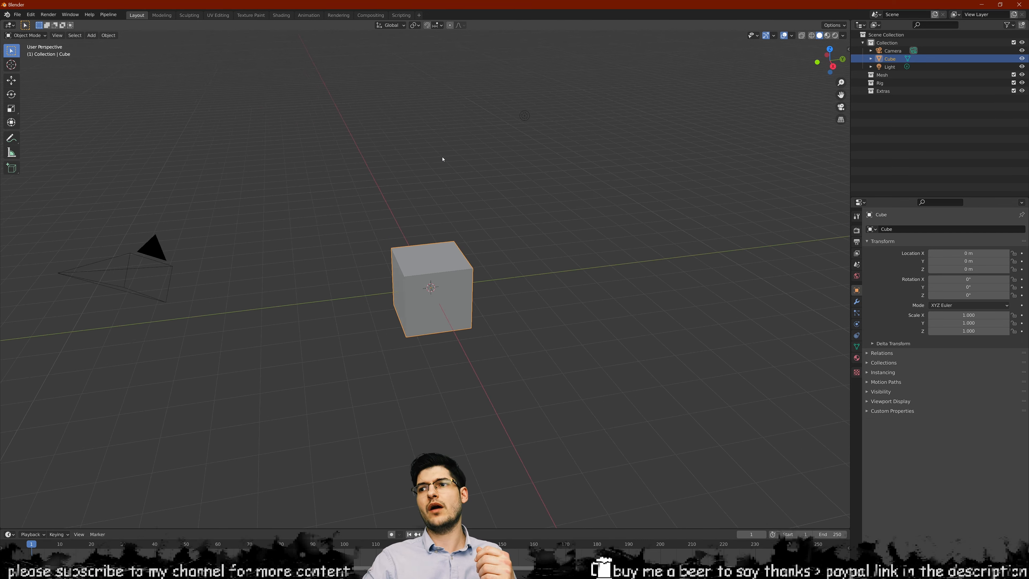
# Step: In the Compositing workspace, enable nodes and delete the default Render Layers node
pyautogui.click(366, 15)
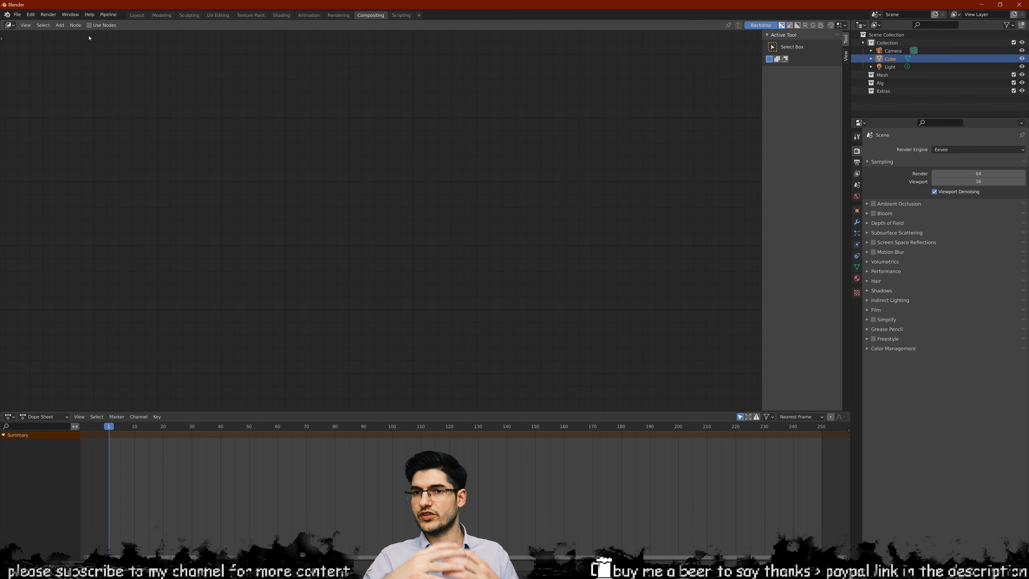
pyautogui.click(90, 26)
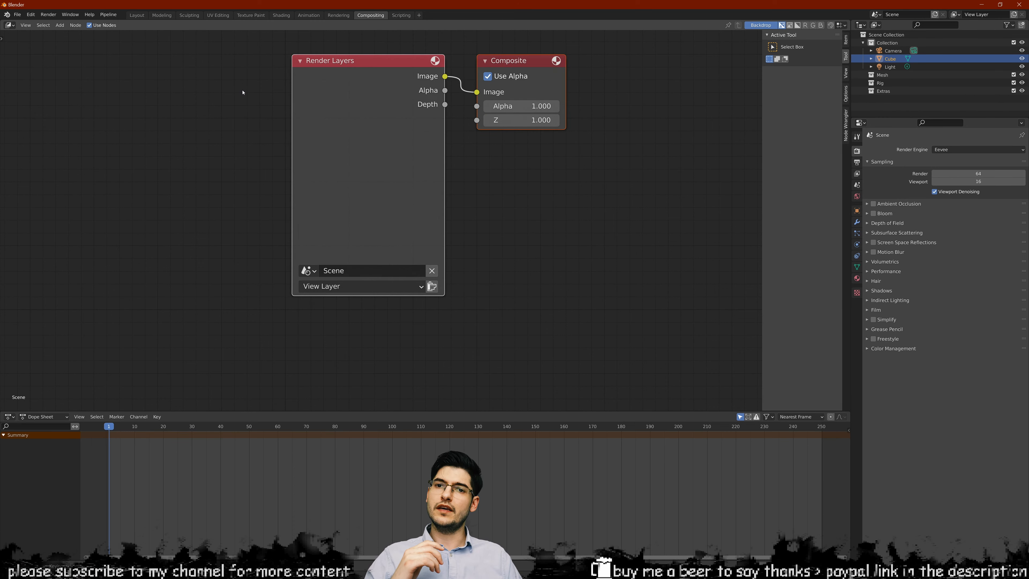
pyautogui.scroll(-1, 283, 154)
pyautogui.click(349, 175)
pyautogui.press('x')
# Step: Add a Movie Clip node well to the left of the Composite node
pyautogui.hotkey('shift', 'a')
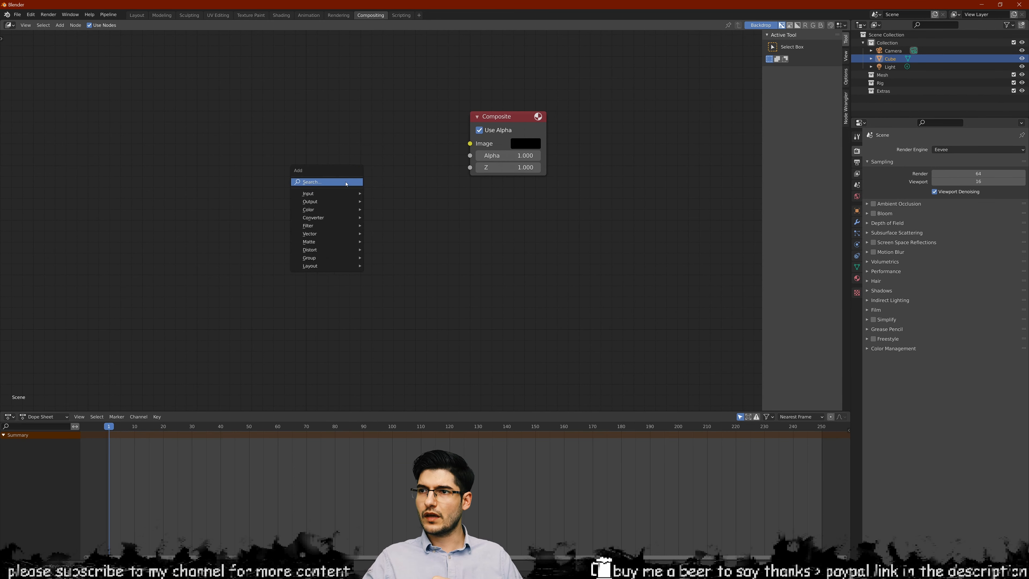
pyautogui.click(346, 182)
pyautogui.write('movie')
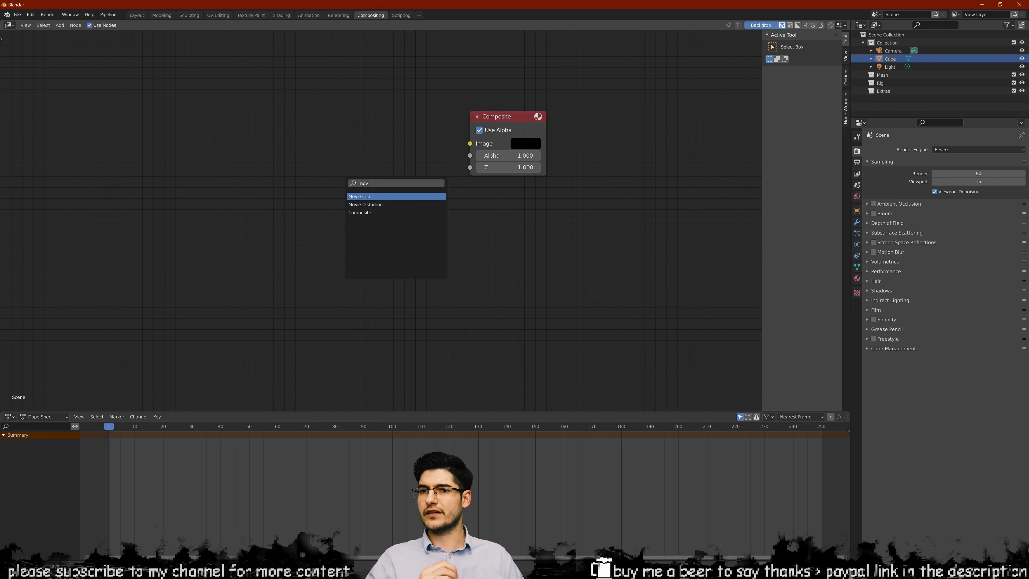
pyautogui.press('Return')
pyautogui.click(122, 135)
# Step: Add a Viewer node directly below the Composite node
pyautogui.hotkey('shift', 'a')
pyautogui.click(314, 201)
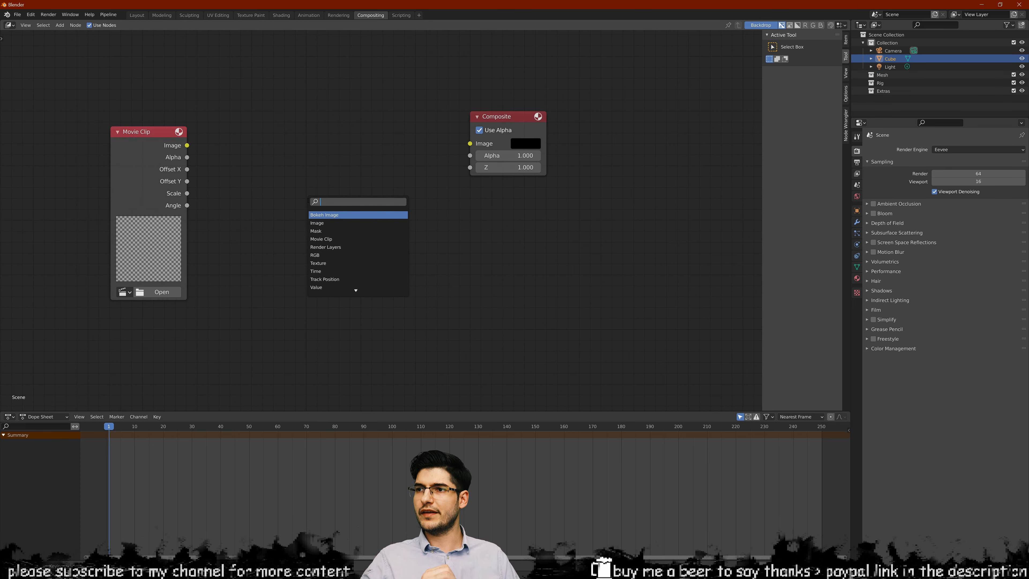
pyautogui.write('view')
pyautogui.click(343, 222)
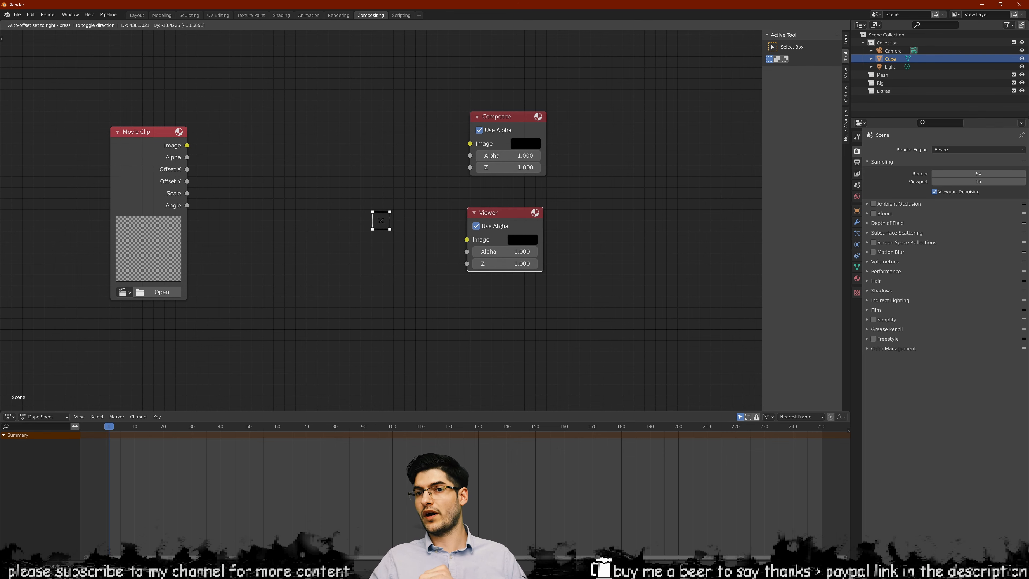
# Step: Link the Movie Clip image output to the Composite and Viewer nodes, and load Blunova_Green_Screen.mp4 as its clip
pyautogui.moveTo(187, 146); pyautogui.dragTo(470, 143)
pyautogui.moveTo(187, 146); pyautogui.dragTo(466, 239)
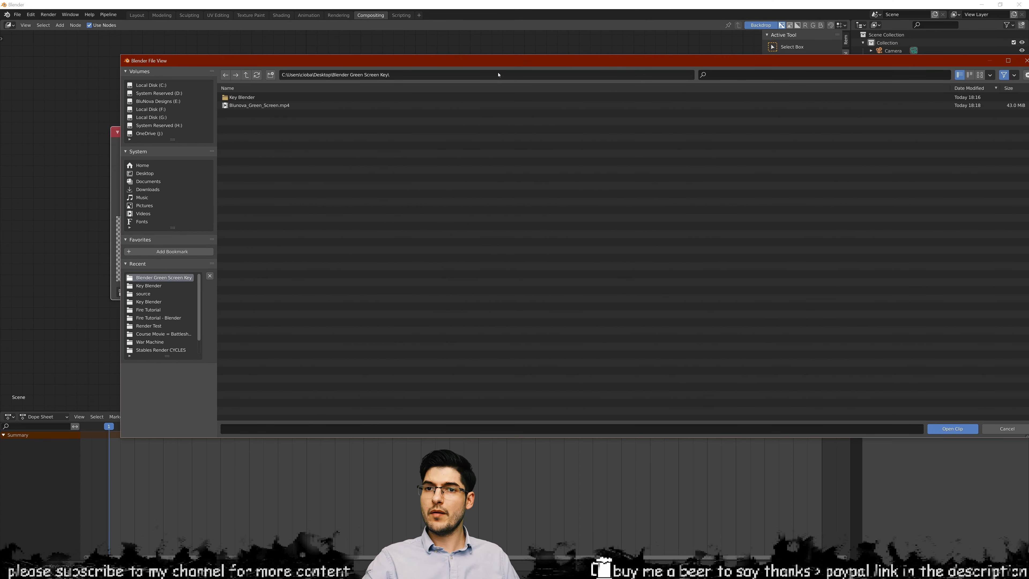
pyautogui.doubleClick(259, 106)
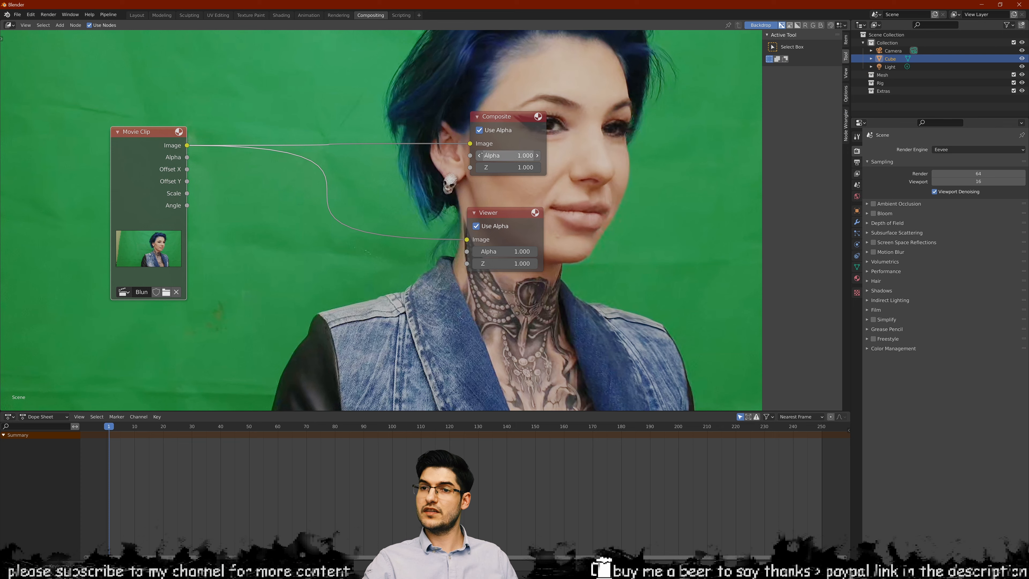
# Step: Disconnect the Movie Clip from the Composite and Viewer nodes, and relink its image output only to the Composite
pyautogui.moveTo(470, 143); pyautogui.dragTo(430, 147)
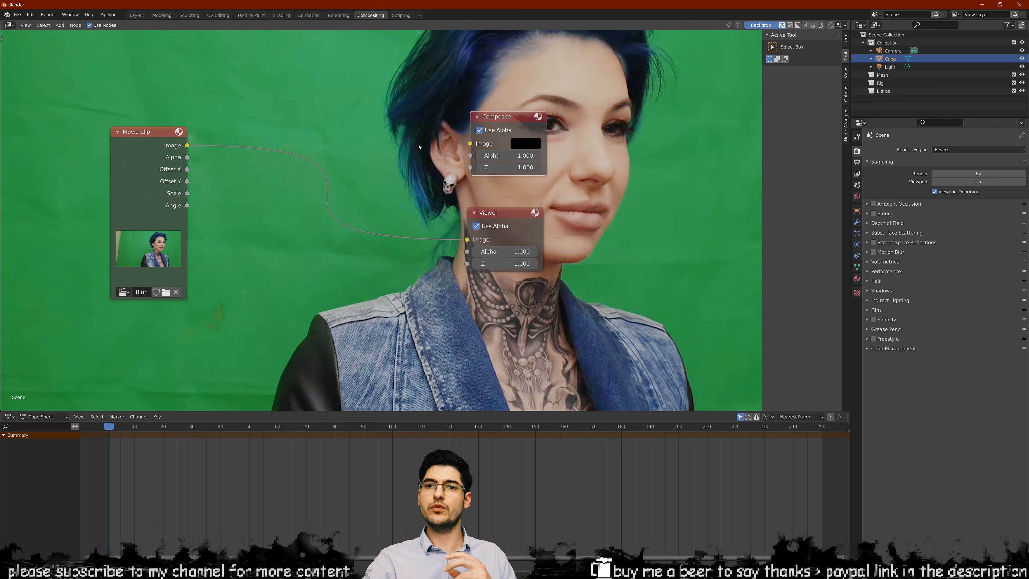
pyautogui.moveTo(463, 242); pyautogui.dragTo(361, 178)
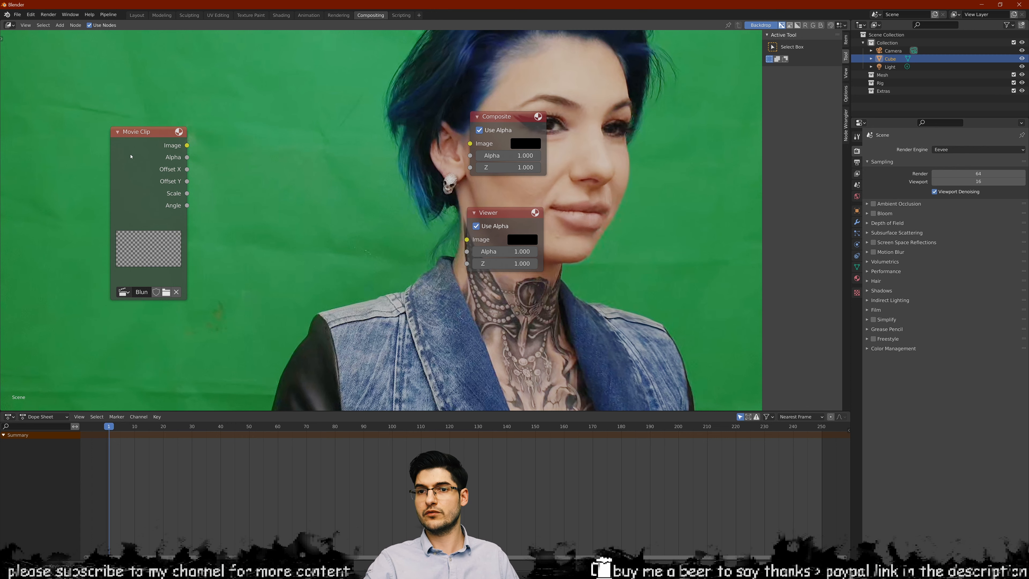
pyautogui.moveTo(131, 156); pyautogui.dragTo(470, 144)
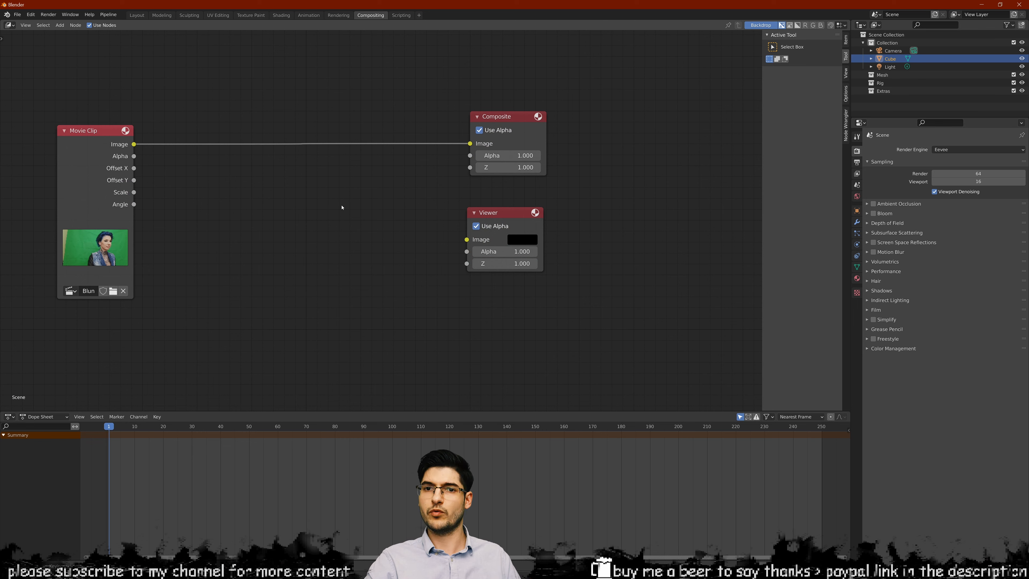
# Step: Insert a Keying node into the link between the Movie Clip and Composite nodes
pyautogui.hotkey('shift', 'a')
pyautogui.click(336, 210)
pyautogui.write('key')
pyautogui.press('Down')
pyautogui.press('Return')
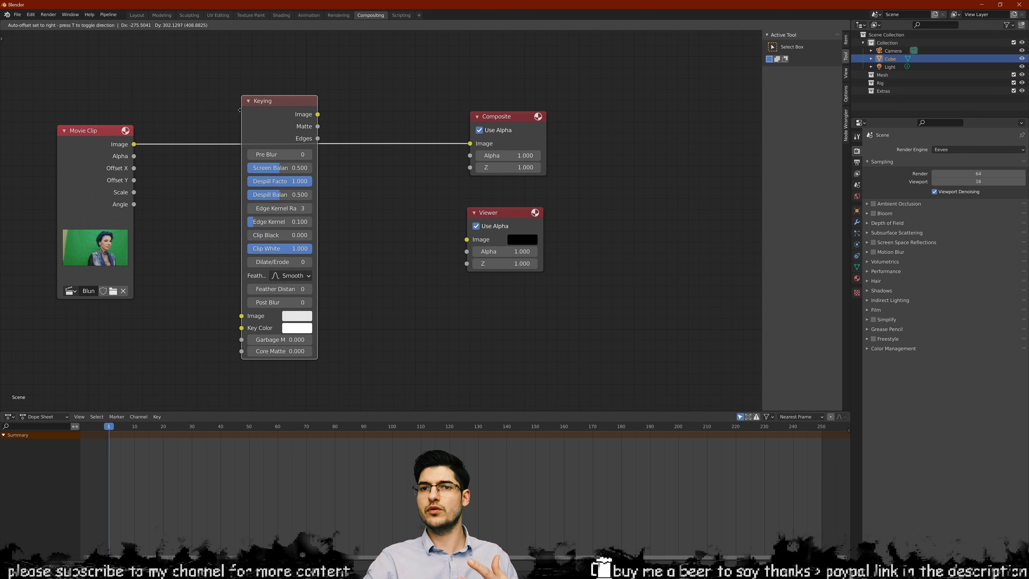
pyautogui.click(229, 106)
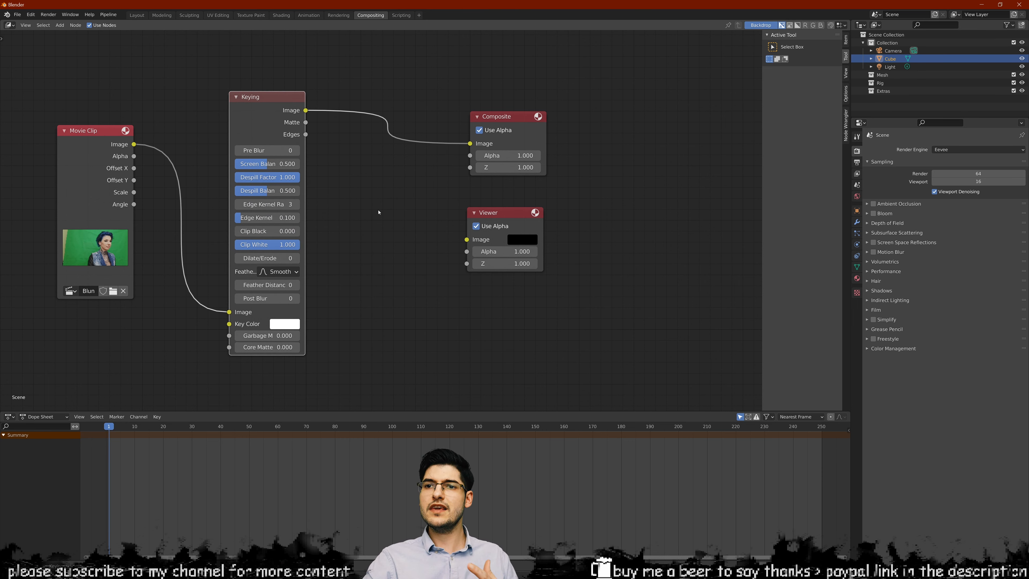
# Step: Move the Composite and Viewer nodes further right and add a Scale node between them and the Keying node
pyautogui.moveTo(507, 116); pyautogui.dragTo(558, 94)
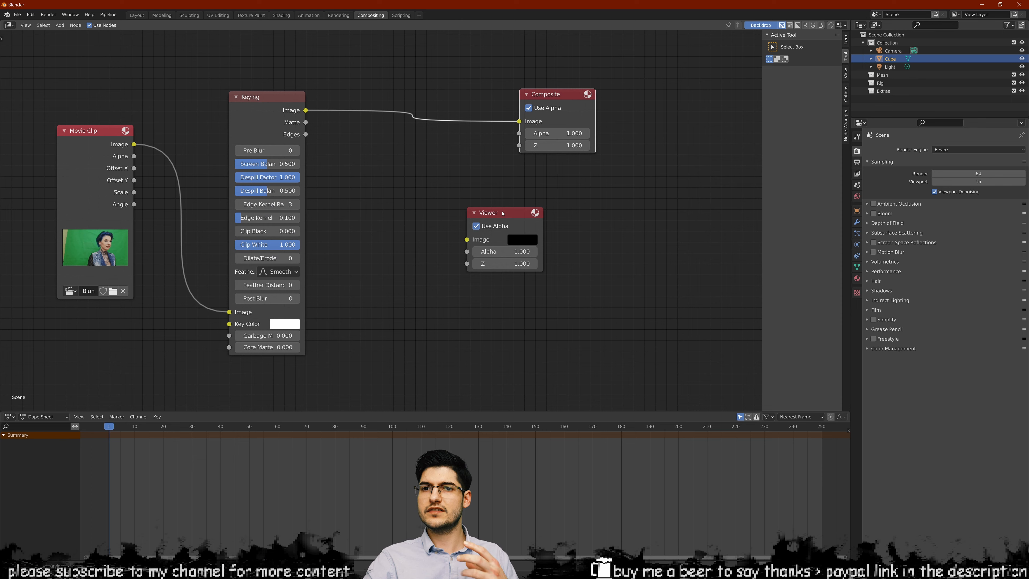
pyautogui.moveTo(503, 218); pyautogui.dragTo(587, 224)
pyautogui.hotkey('shift', 'a')
pyautogui.write('sca')
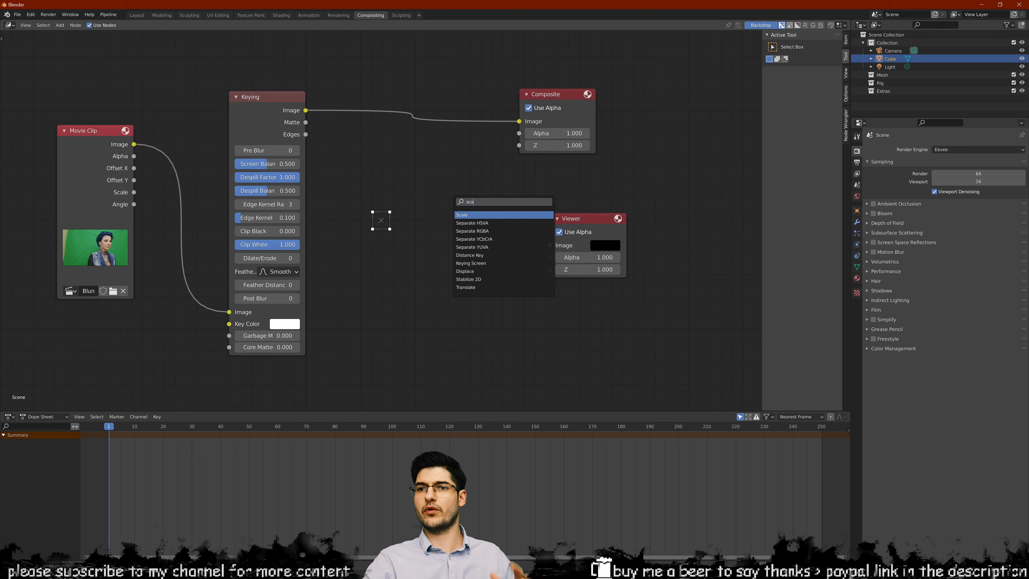
pyautogui.click(462, 215)
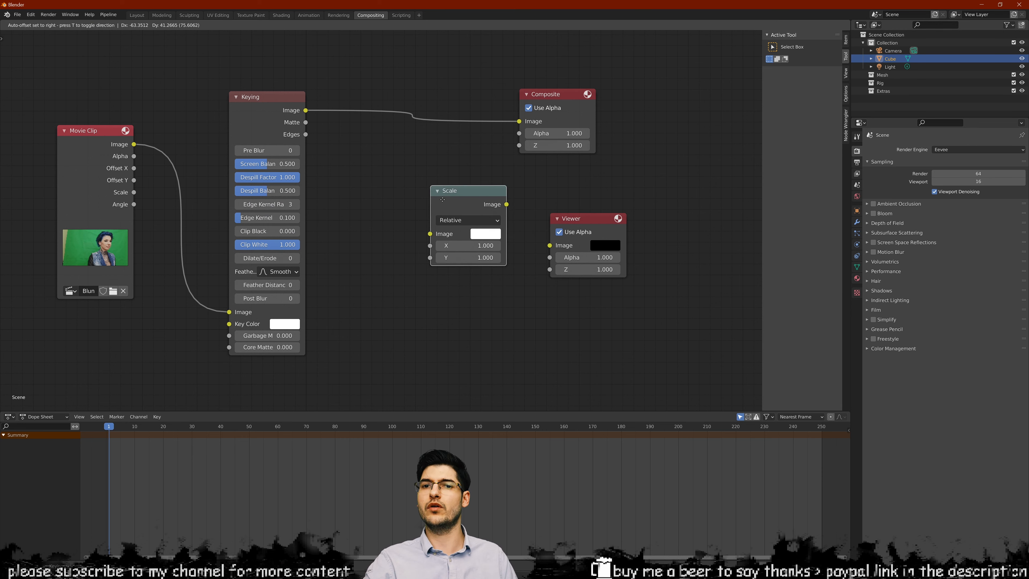
pyautogui.click(429, 180)
# Step: Route the Keying node's image output into the Scale node and set its scaling space to Render Size
pyautogui.moveTo(519, 122); pyautogui.dragTo(400, 205)
pyautogui.click(433, 198)
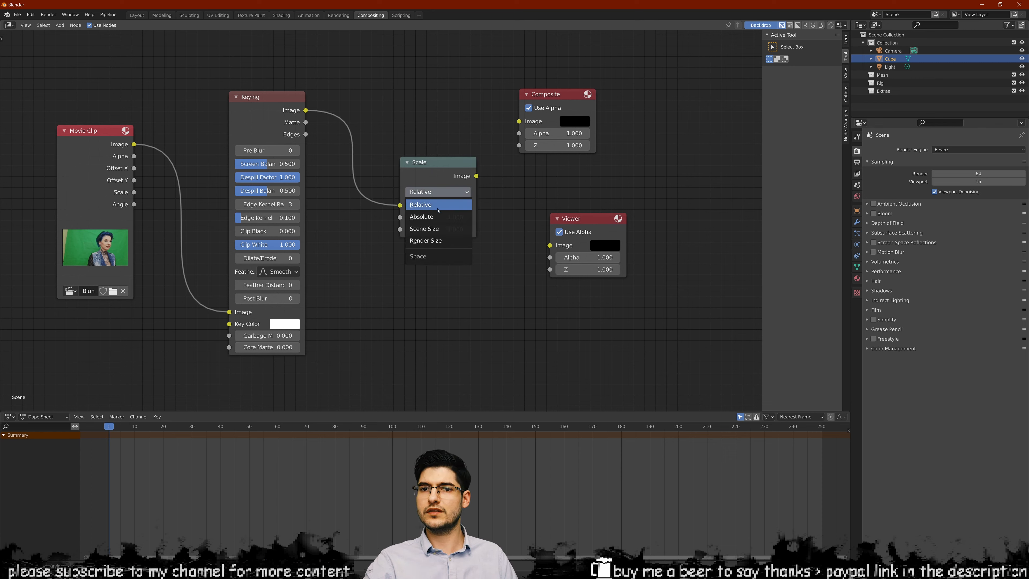
pyautogui.click(434, 240)
# Step: Link the Scale node's image output to both the Composite and Viewer nodes, and show the scene's output settings
pyautogui.moveTo(477, 176); pyautogui.dragTo(519, 121)
pyautogui.moveTo(476, 176); pyautogui.dragTo(550, 245)
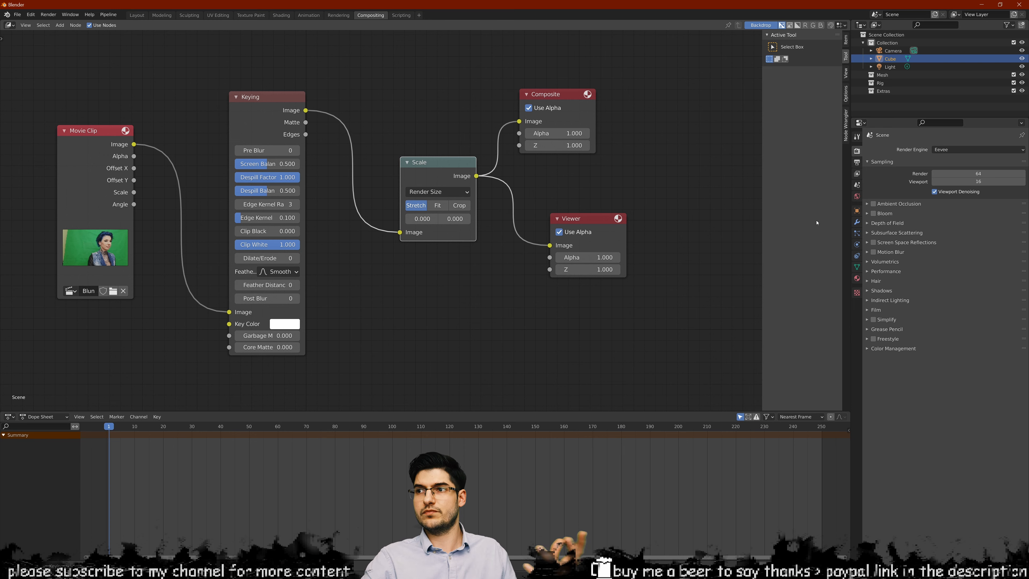
pyautogui.click(856, 163)
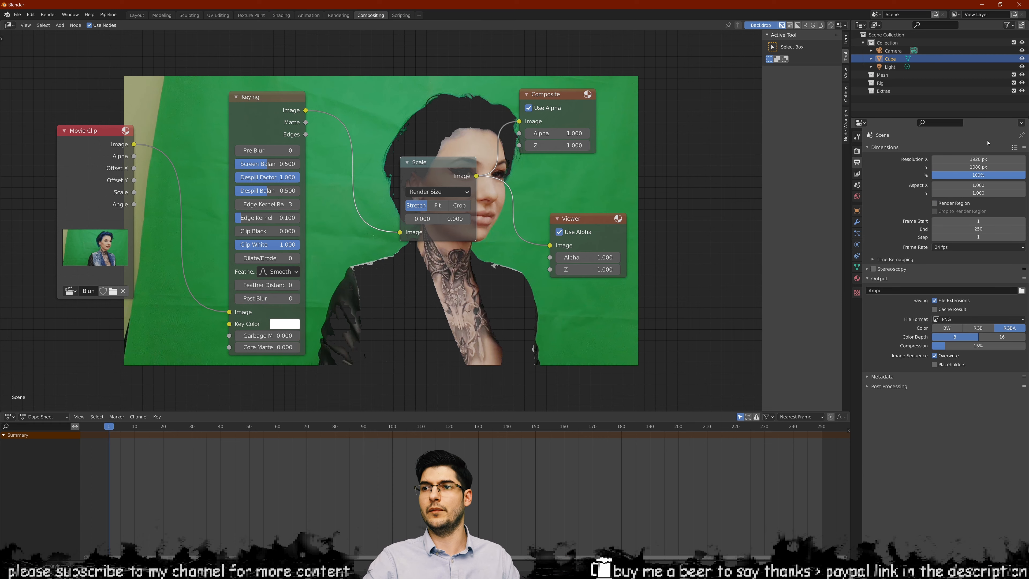
# Step: Set the Keying node's key color by sampling the green background in the backdrop
pyautogui.scroll(1, 178, 361)
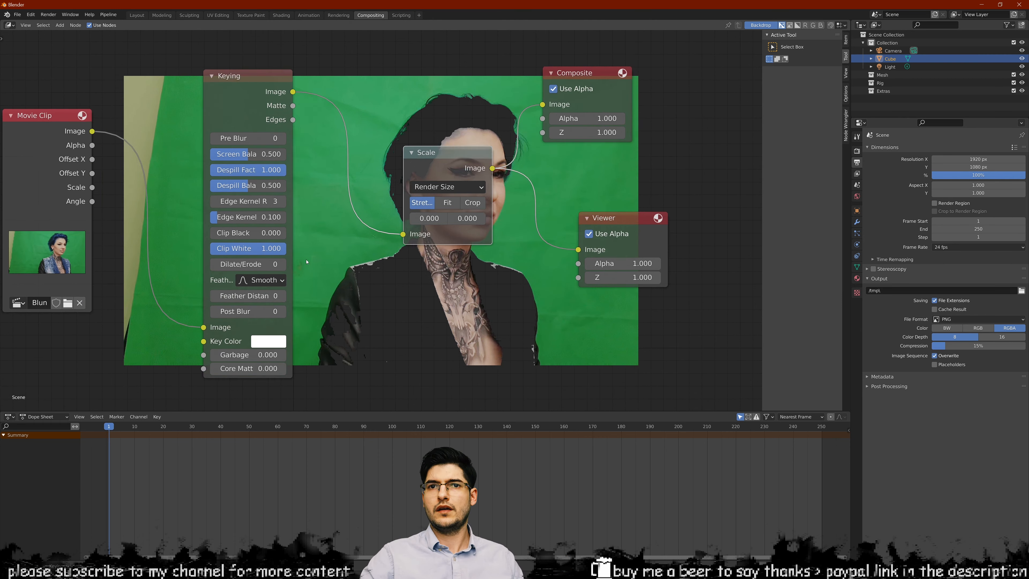
pyautogui.click(297, 323)
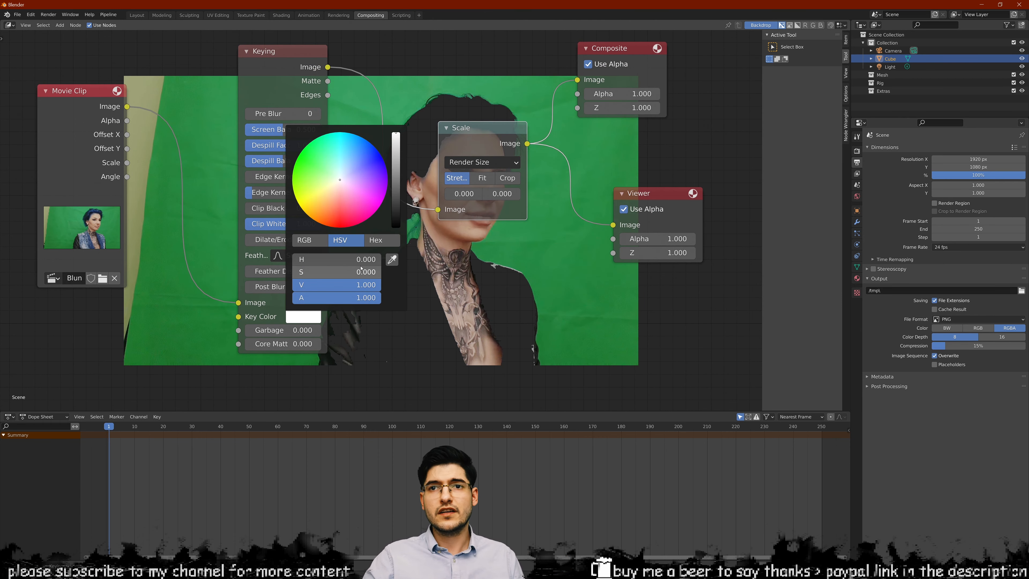
pyautogui.click(392, 259)
pyautogui.click(544, 257)
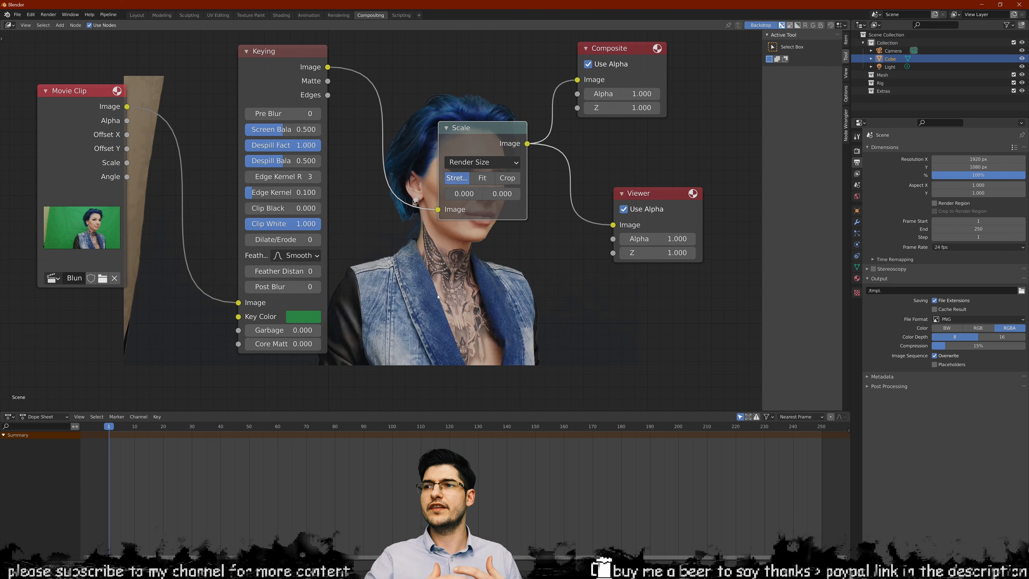
# Step: Add a Masking workspace from the VFX templates and display the Blunova_Green_Screen.mp4 clip in its mask editor
pyautogui.moveTo(183, 189); pyautogui.dragTo(176, 93, button='middle')
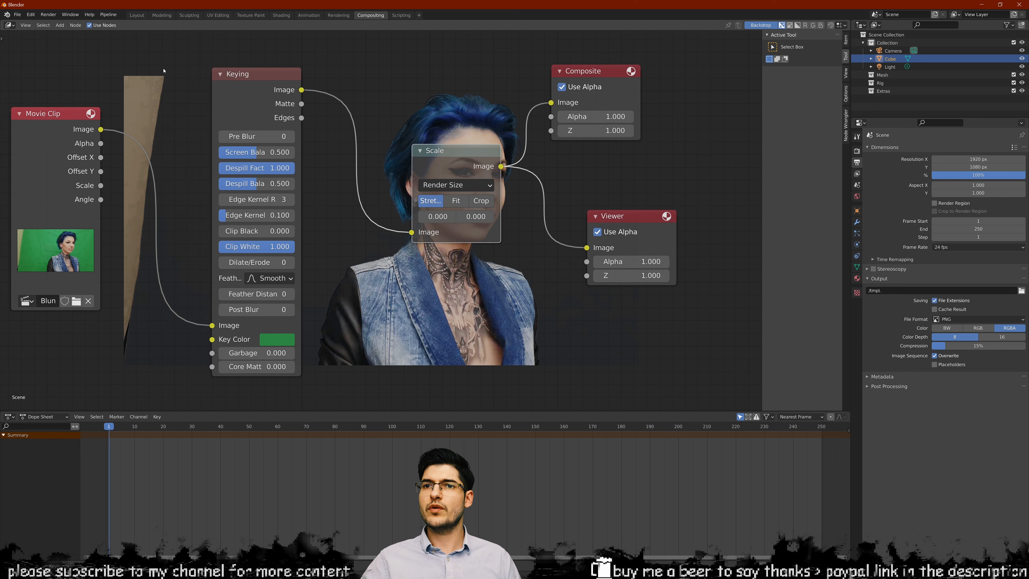
pyautogui.moveTo(110, 246); pyautogui.dragTo(211, 234, button='middle')
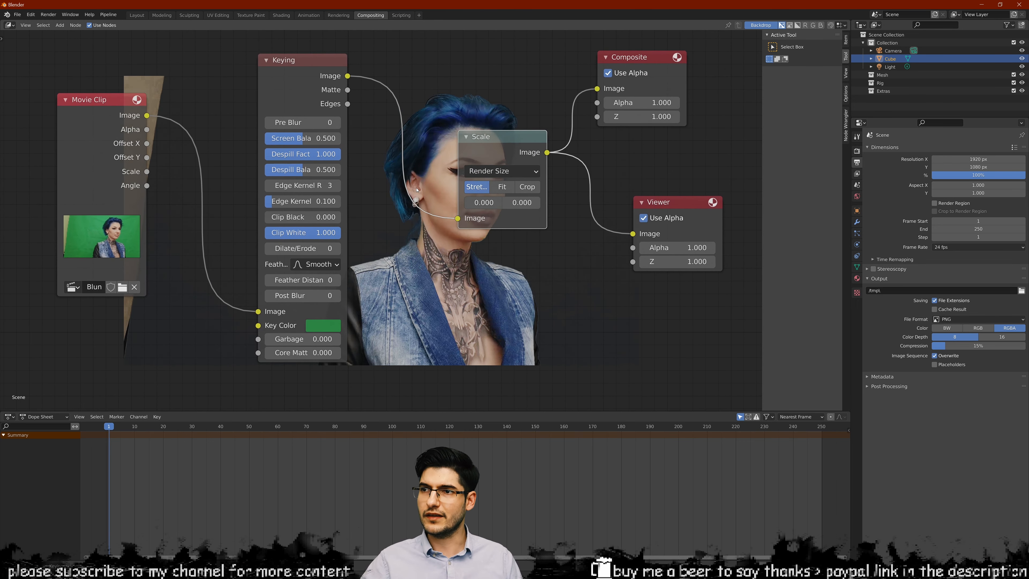
pyautogui.click(419, 18)
pyautogui.moveTo(391, 56)
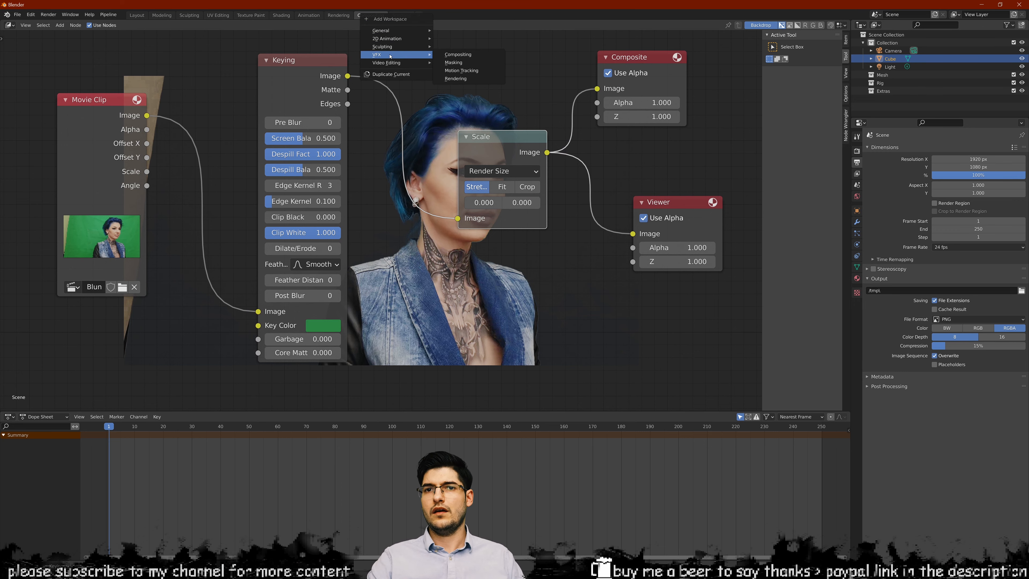
pyautogui.click(454, 62)
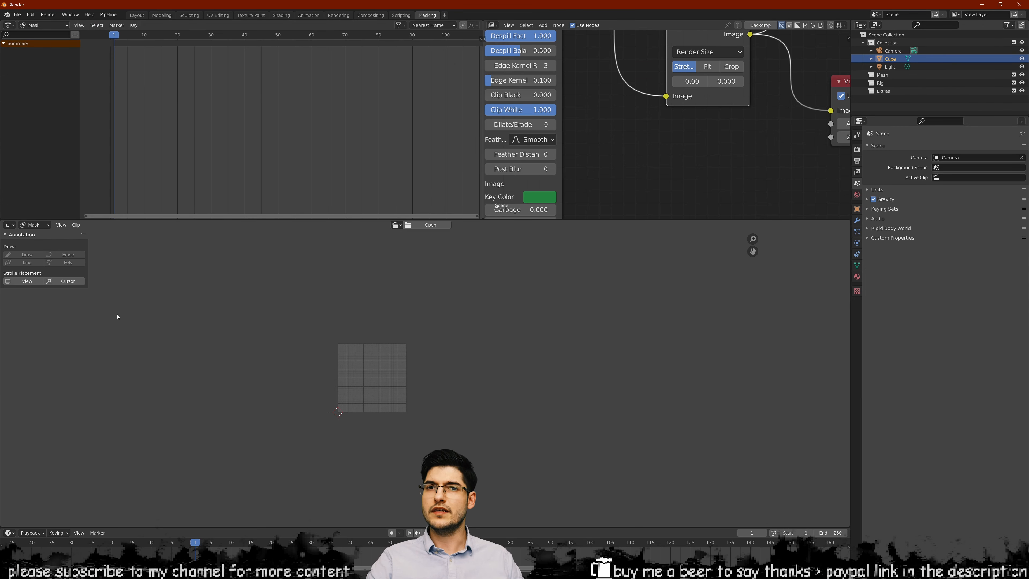
pyautogui.click(398, 225)
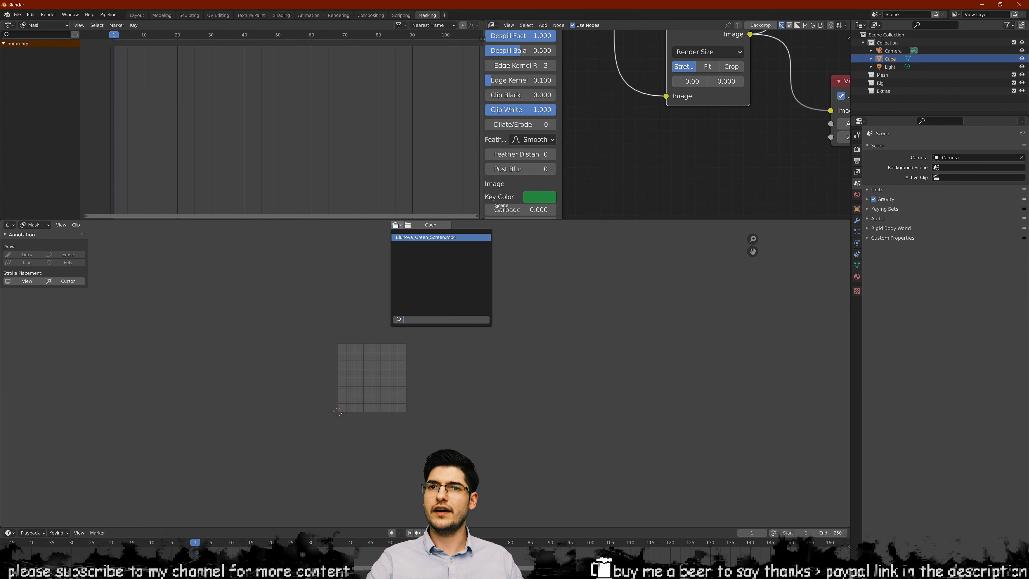
pyautogui.click(404, 237)
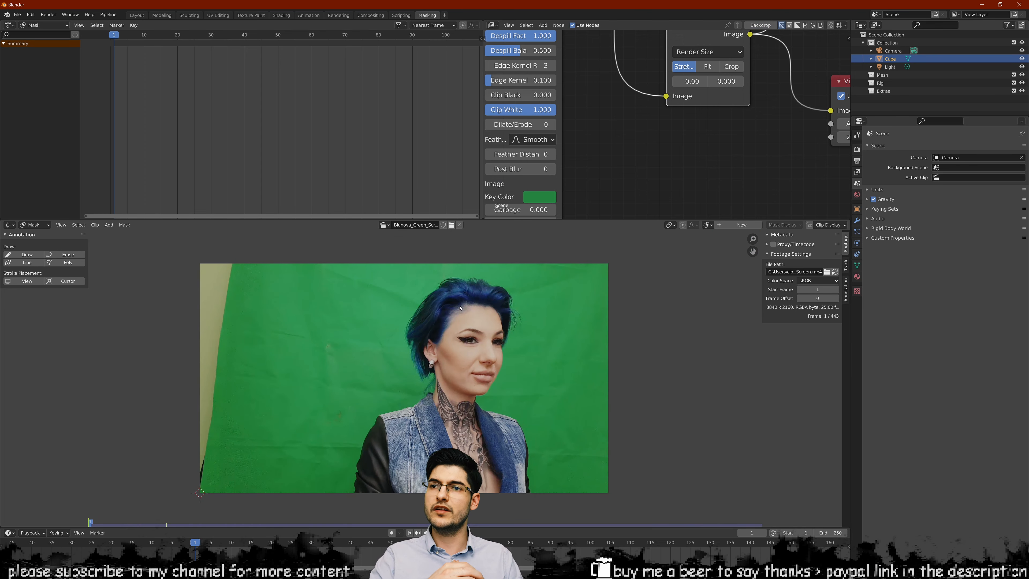
# Step: Create a new mask for the clip and name it Greenscreen
pyautogui.click(728, 225)
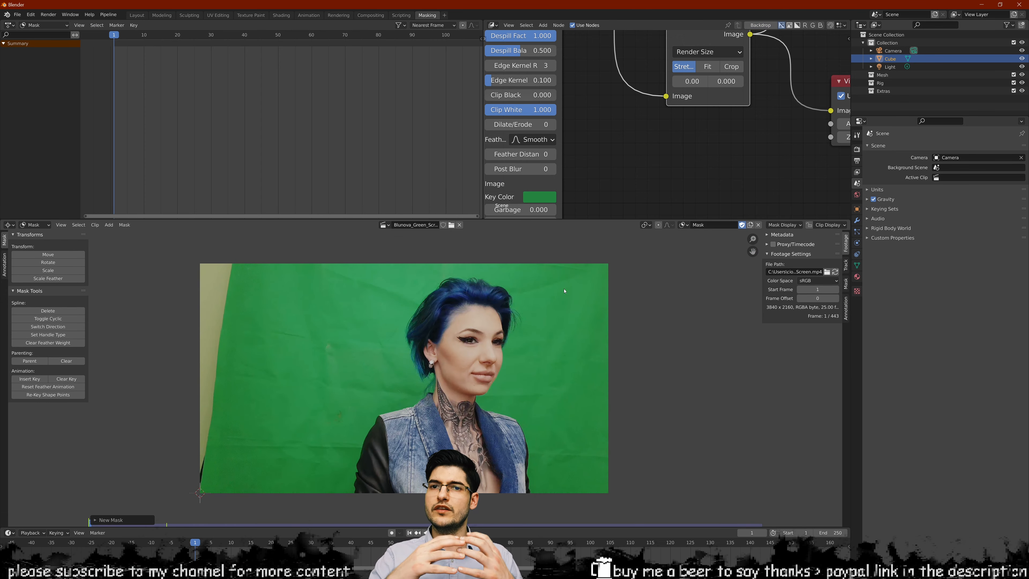
pyautogui.click(711, 225)
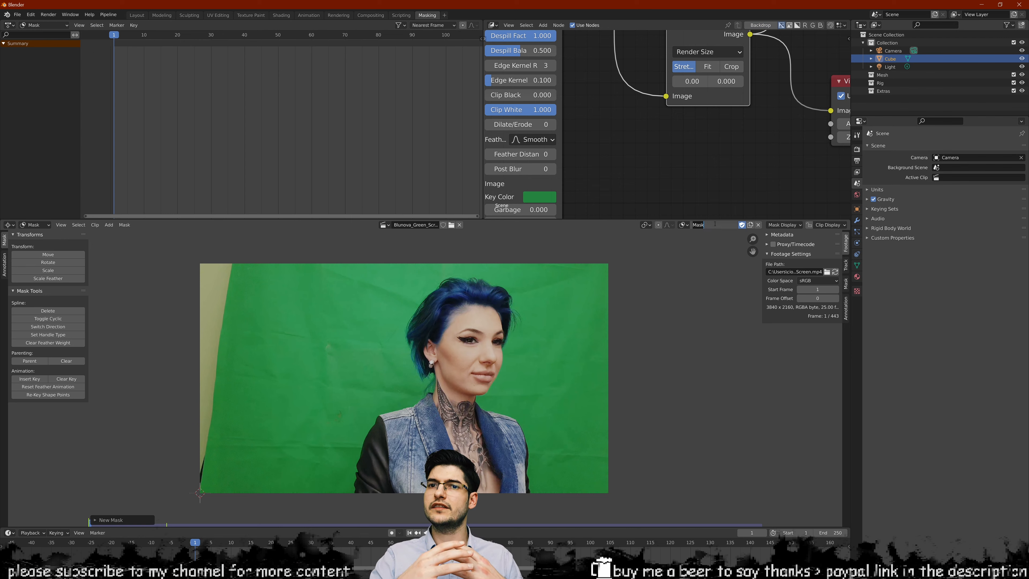
pyautogui.write('Greenscreen')
pyautogui.press('Return')
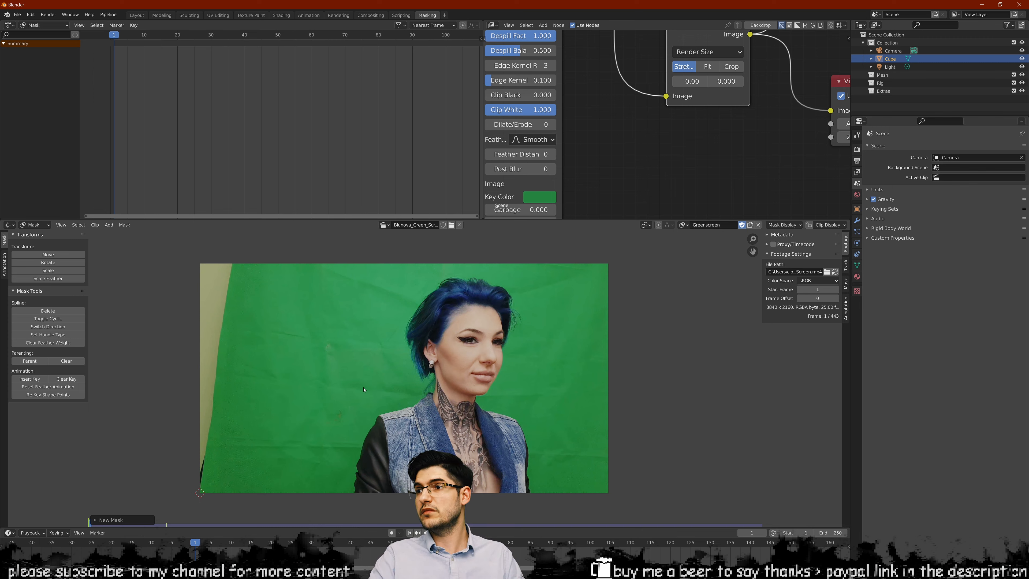
# Step: Add a square spline to the Greenscreen mask, then scale and position it over the woman up to the clip's right border
pyautogui.hotkey('shift', 'a')
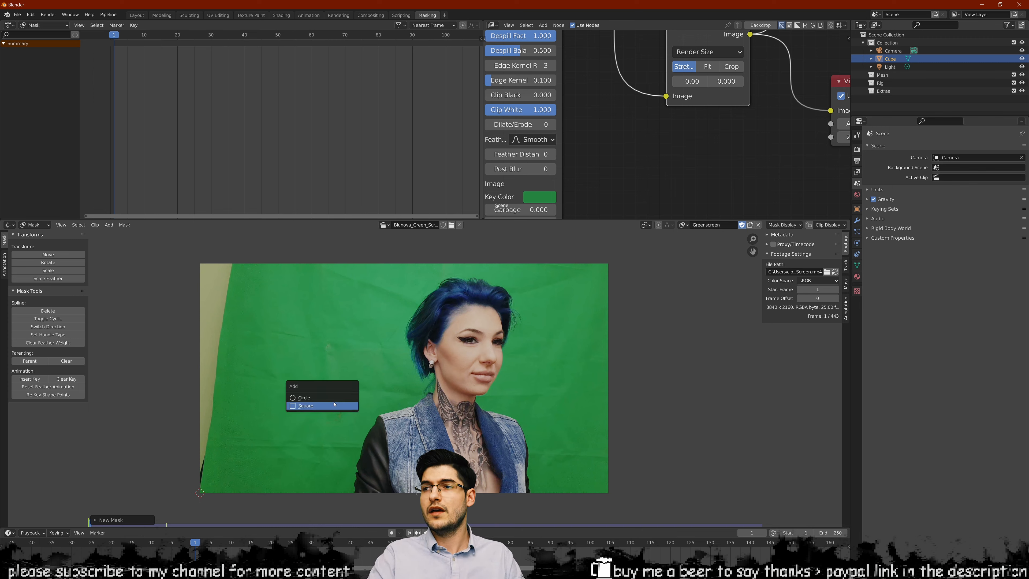
pyautogui.press('Return')
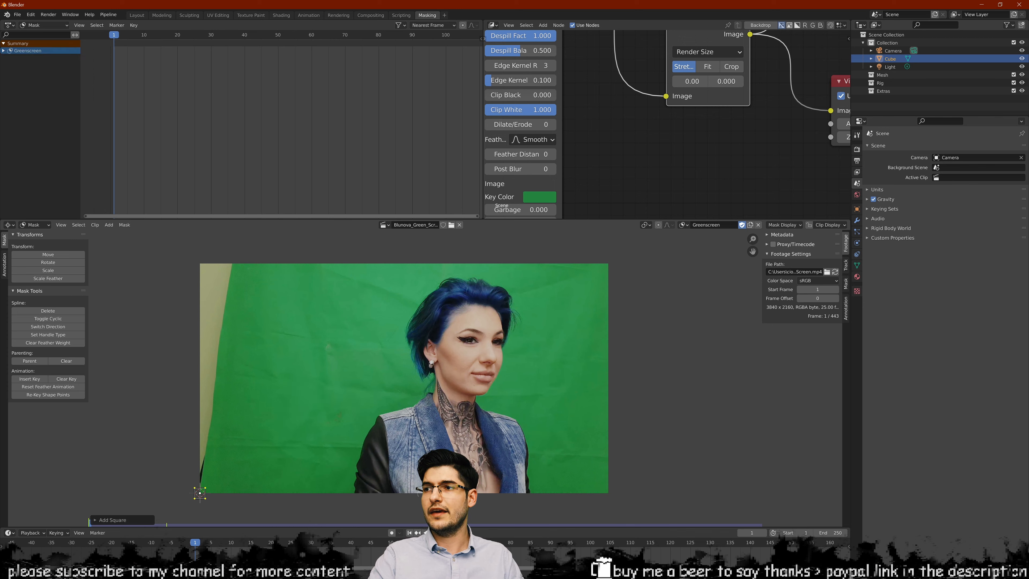
pyautogui.press('s')
pyautogui.click(711, 251)
pyautogui.press('g')
pyautogui.click(371, 380)
pyautogui.press('s')
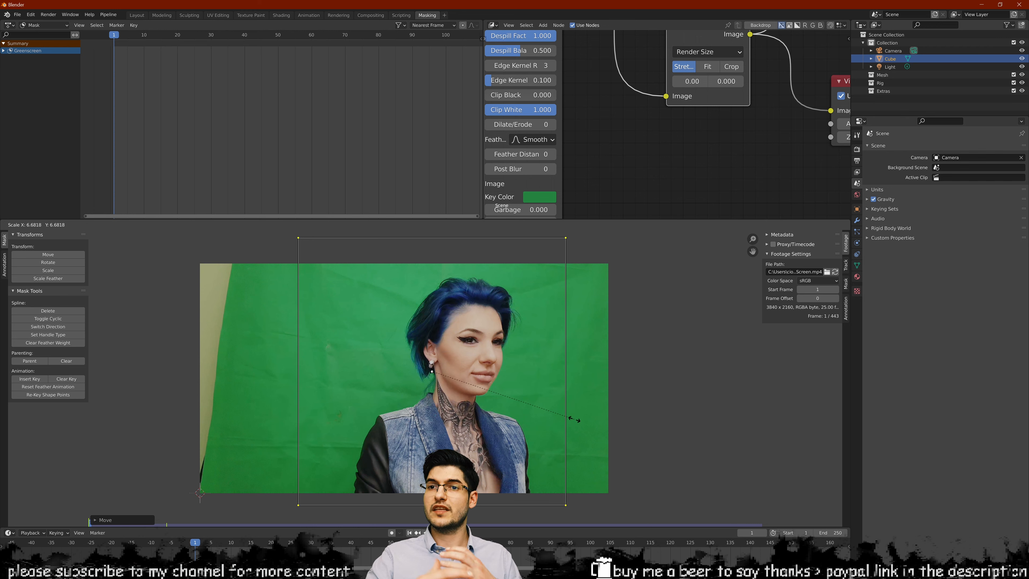
pyautogui.click(569, 418)
pyautogui.press('g')
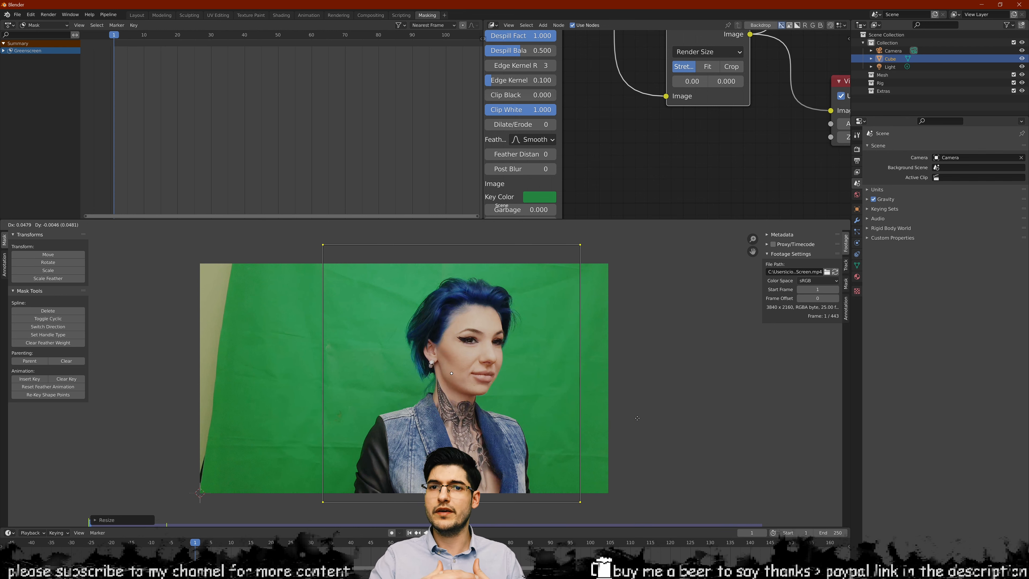
pyautogui.click(632, 420)
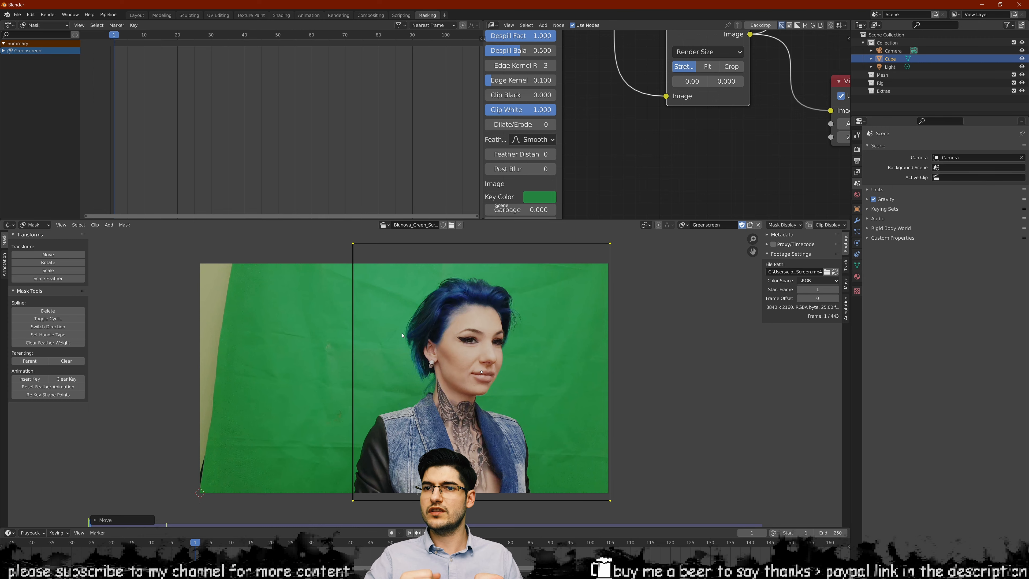
# Step: Move the square's two left points outward along X to widen the mask until just inside the green cloth's left edge
pyautogui.click(353, 244)
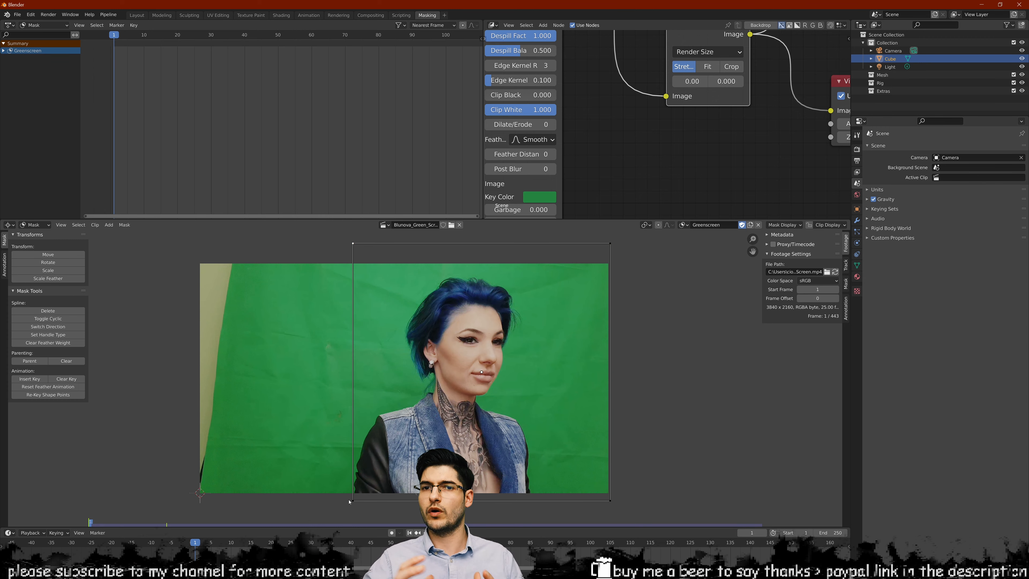
pyautogui.press('g')
pyautogui.press('x')
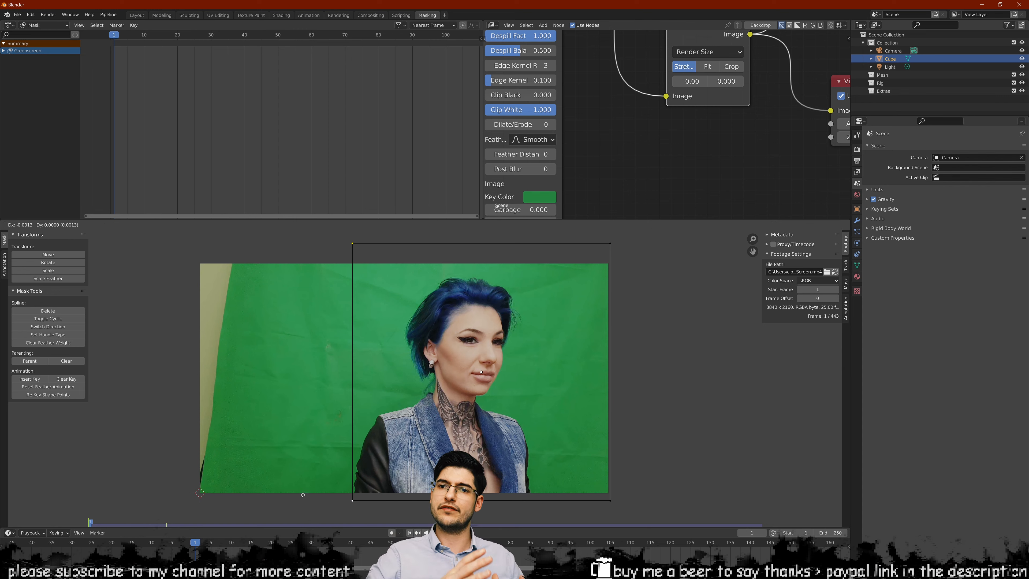
pyautogui.click(221, 485)
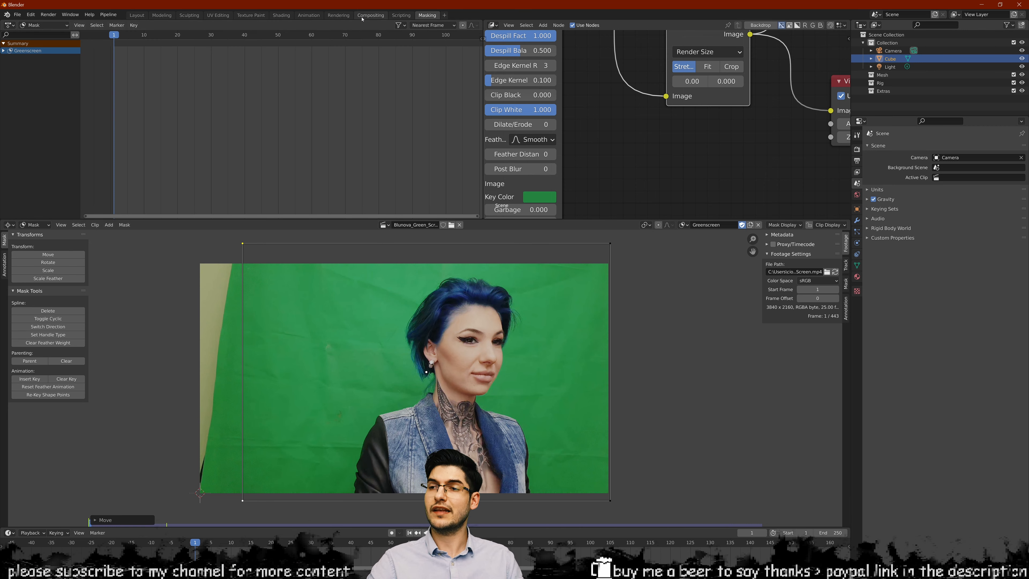
# Step: In the Compositing workspace, add a Mask node using the Greenscreen mask and link its output to the Keying node's Garbage Matte
pyautogui.click(370, 15)
pyautogui.moveTo(250, 245); pyautogui.dragTo(299, 151, button='middle')
pyautogui.click(193, 257)
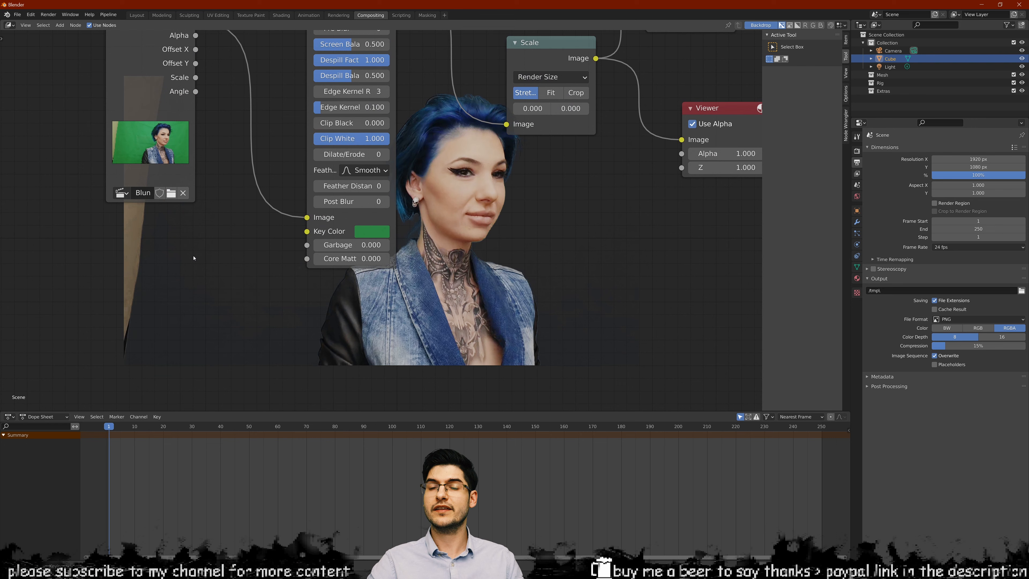
pyautogui.hotkey('shift', 'a')
pyautogui.click(194, 257)
pyautogui.write('mask')
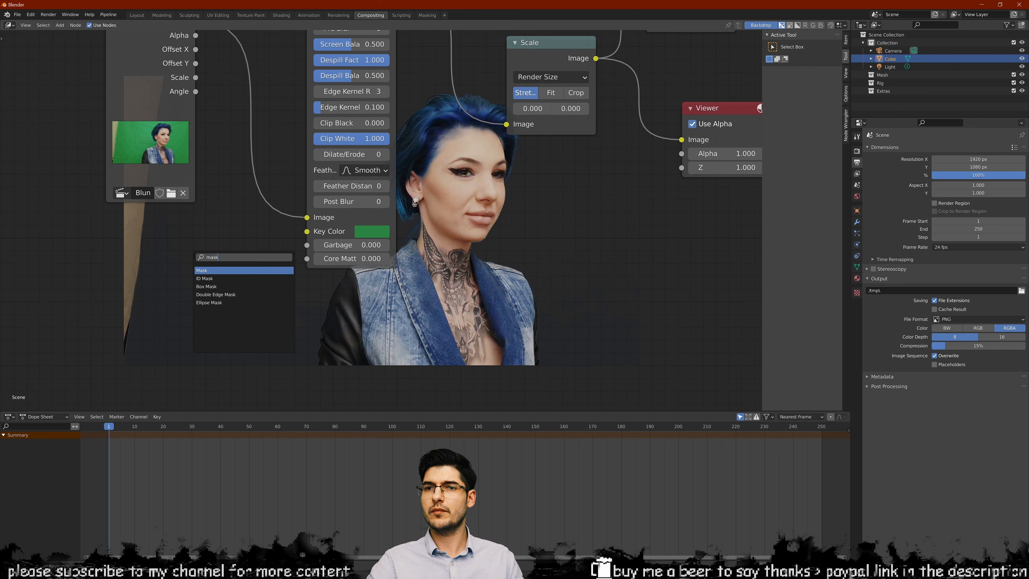
pyautogui.press('Return')
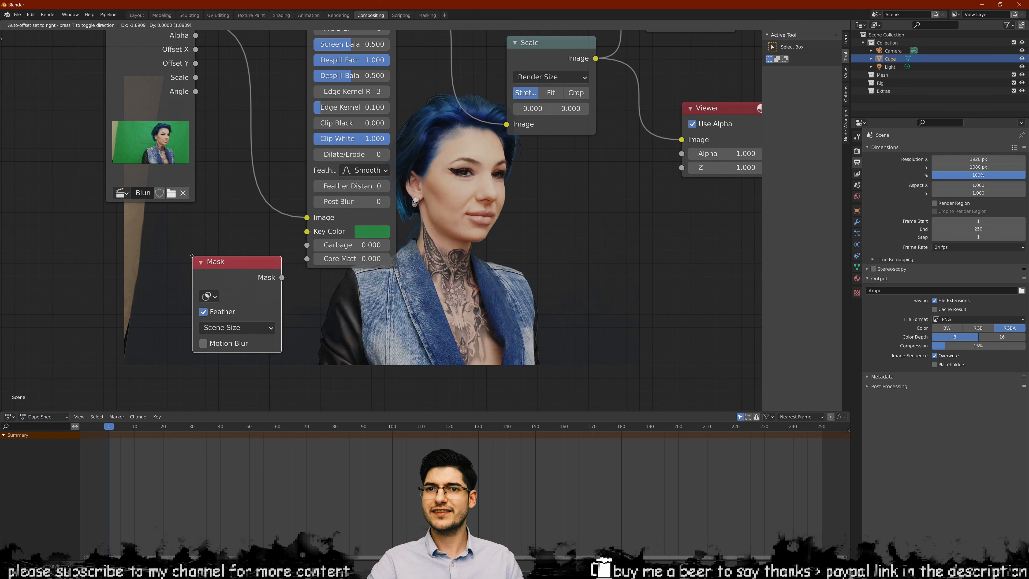
pyautogui.click(125, 282)
pyautogui.click(158, 293)
pyautogui.moveTo(199, 262); pyautogui.dragTo(309, 245)
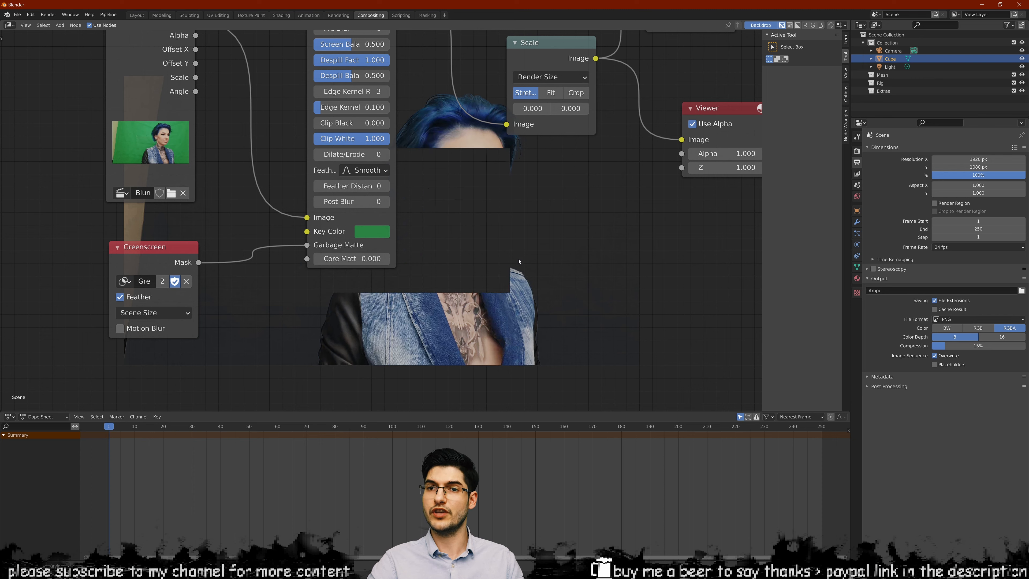
# Step: Insert an Invert node on the link between the Greenscreen mask and the Keying node's Garbage Matte
pyautogui.moveTo(159, 269); pyautogui.dragTo(80, 272)
pyautogui.click(290, 320)
pyautogui.hotkey('shift', 'a')
pyautogui.click(290, 319)
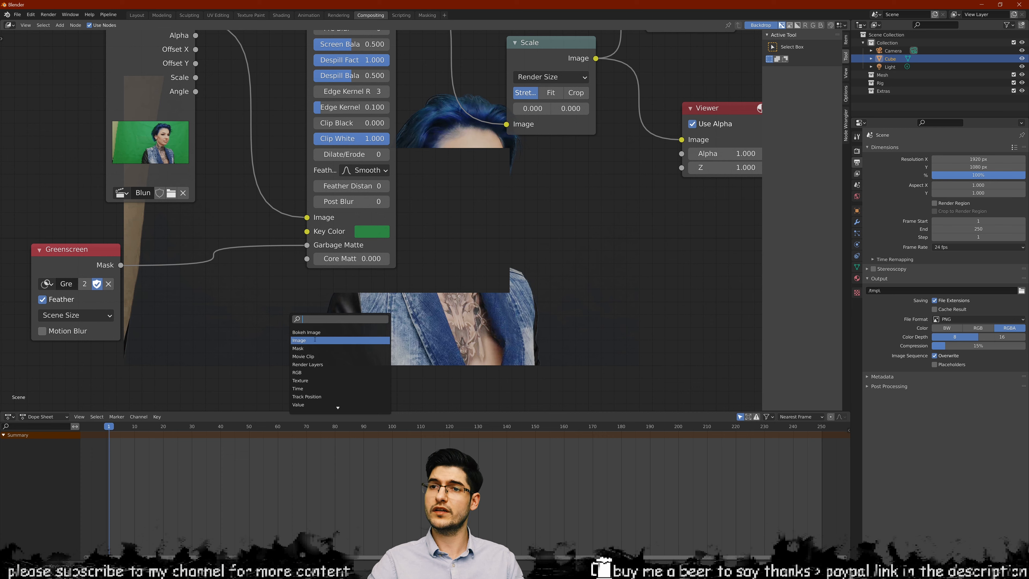
pyautogui.write('in')
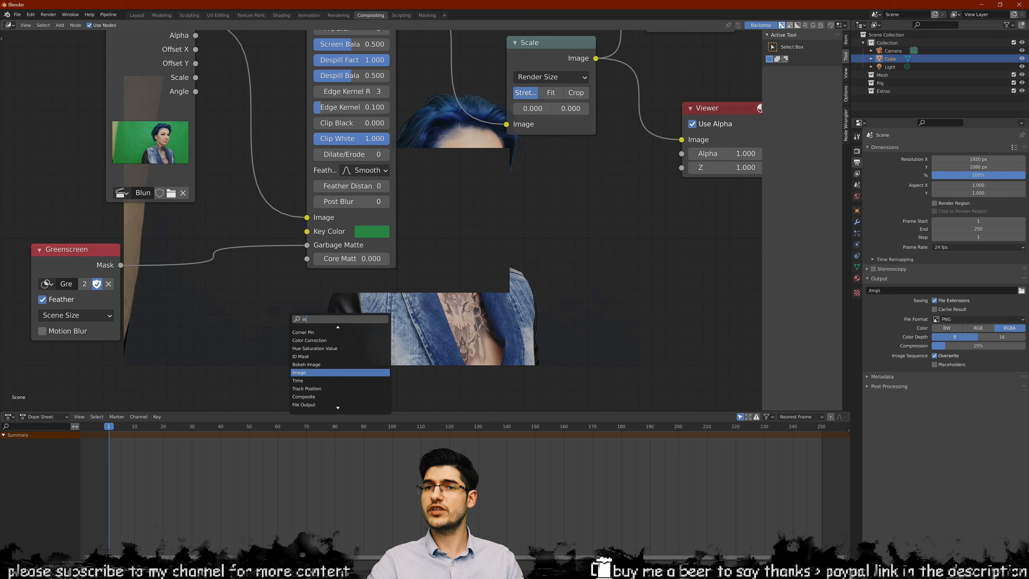
pyautogui.write('vert')
pyautogui.press('Return')
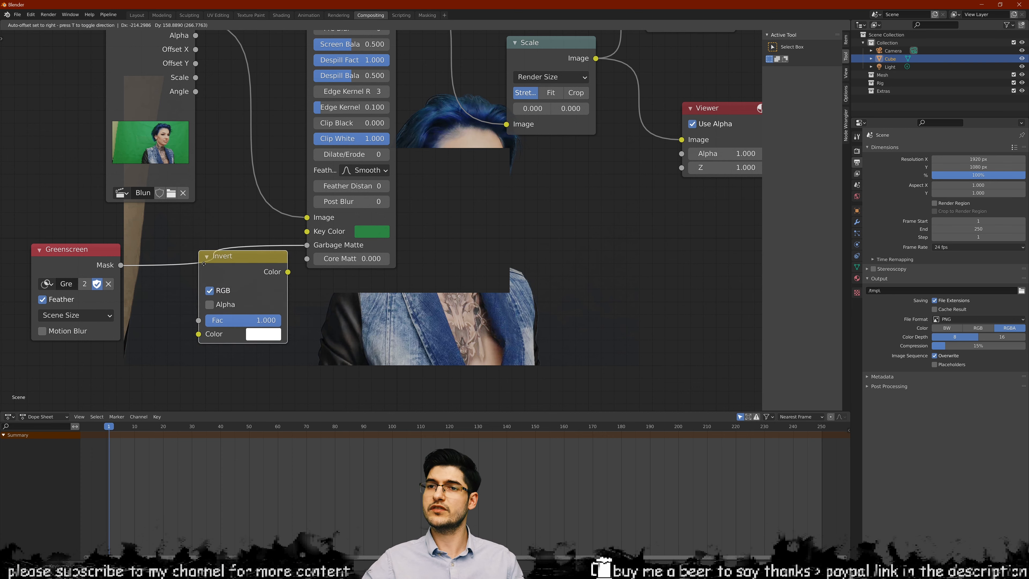
pyautogui.click(177, 245)
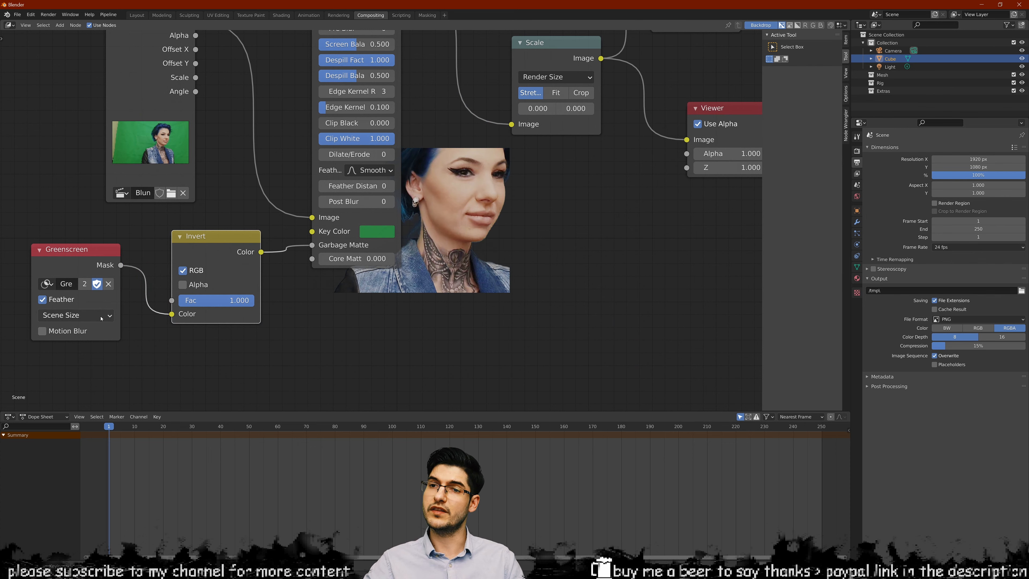
# Step: Set the Greenscreen mask node's size source to Fixed and move it and the Invert node farther from the Keying node
pyautogui.click(65, 315)
pyautogui.click(53, 344)
pyautogui.scroll(-1, 269, 345)
pyautogui.moveTo(269, 345); pyautogui.dragTo(318, 347, button='middle')
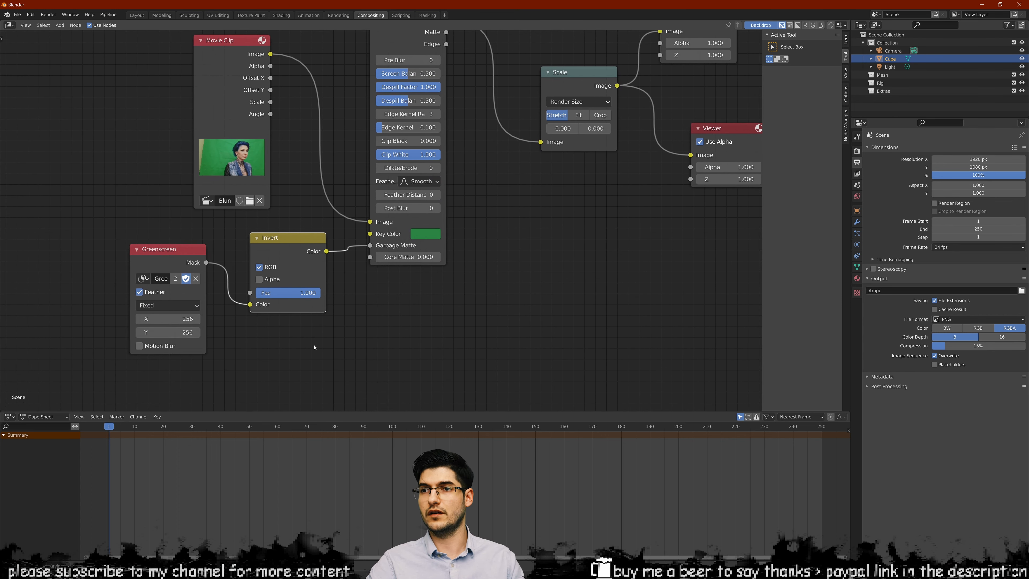
pyautogui.moveTo(176, 260); pyautogui.dragTo(109, 259)
pyautogui.moveTo(271, 258); pyautogui.dragTo(201, 272)
# Step: Return the mask node to Scene Size and try inserting a Scale node set to Render Size between the Invert and Keying nodes
pyautogui.click(110, 308)
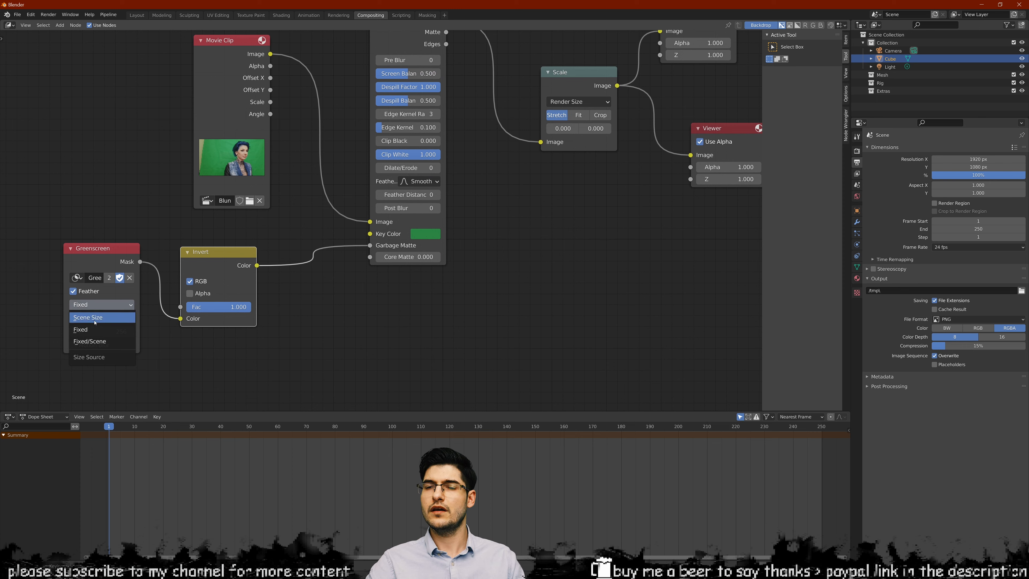
pyautogui.click(98, 315)
pyautogui.hotkey('shift', 'a')
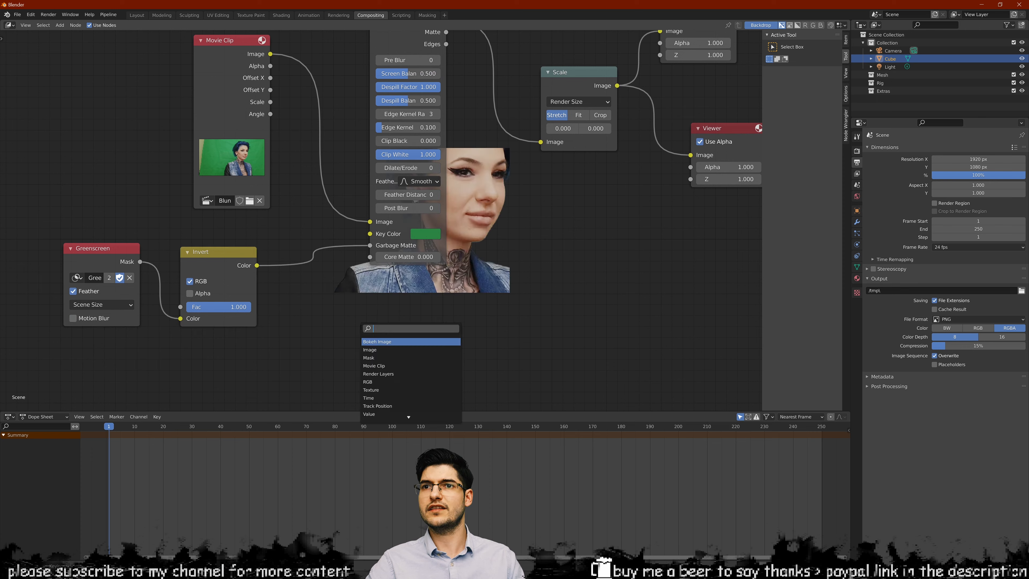
pyautogui.write('sca')
pyautogui.press('Return')
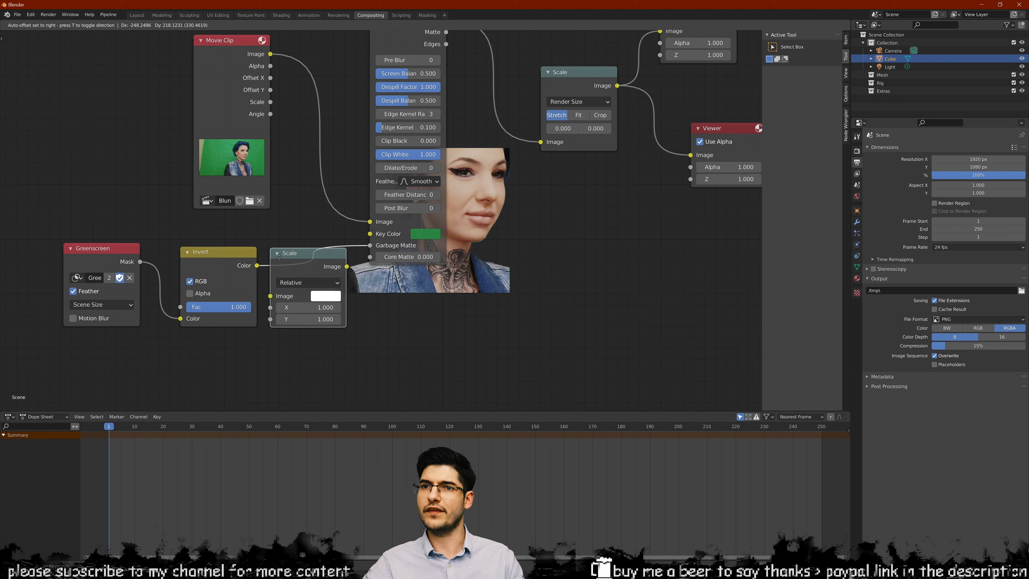
pyautogui.click(418, 319)
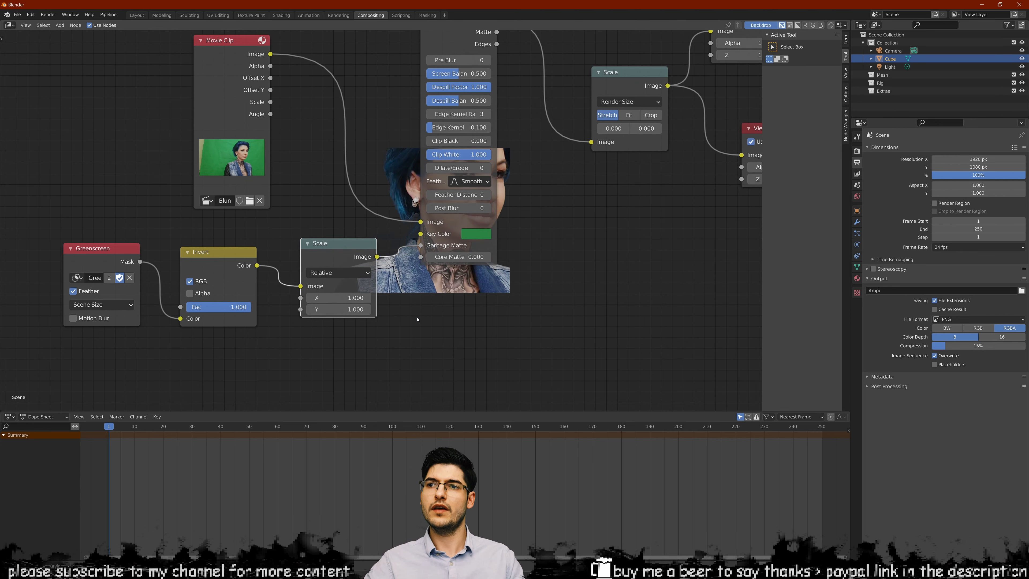
pyautogui.click(339, 272)
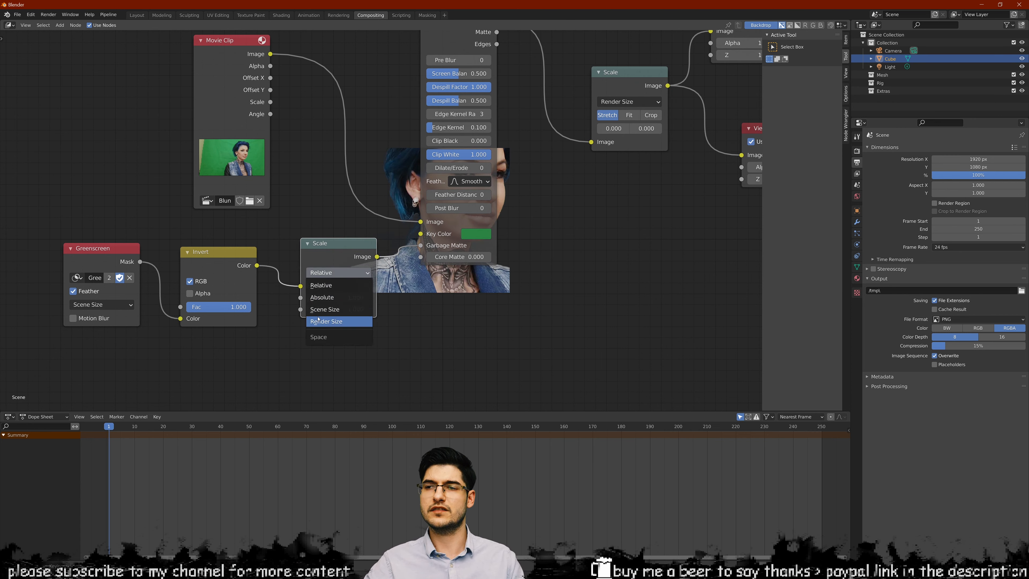
pyautogui.click(338, 322)
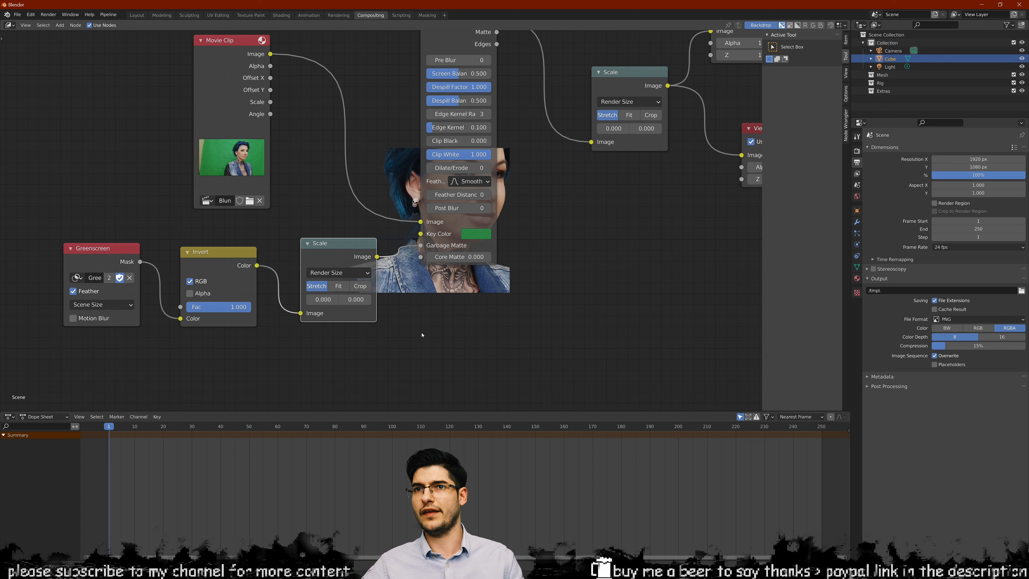
pyautogui.moveTo(450, 310); pyautogui.dragTo(468, 318, button='middle')
pyautogui.click(357, 295)
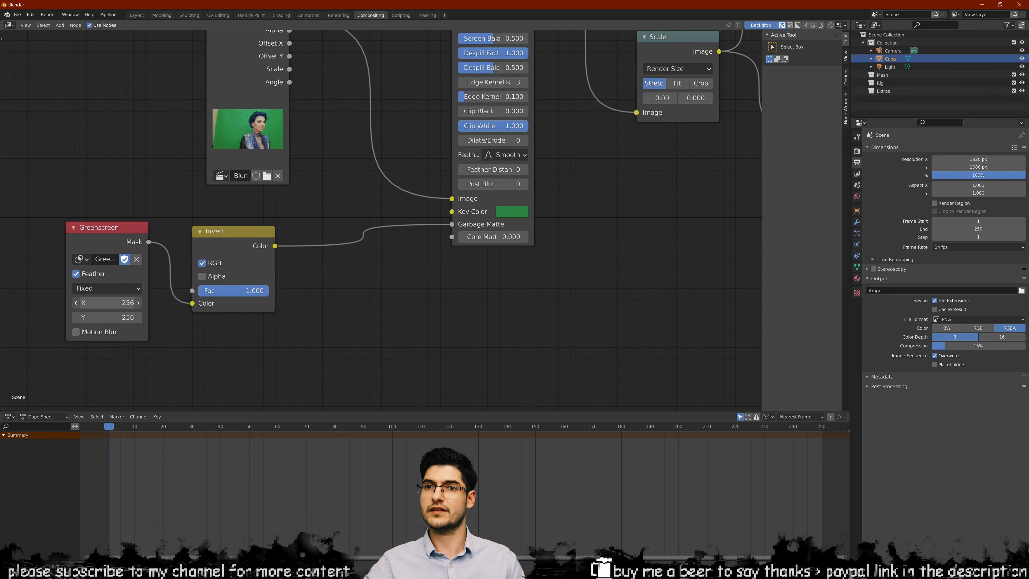
# Step: Set the Greenscreen mask node's fixed size to X 3840 and Y 2160
pyautogui.click(107, 303)
pyautogui.write('3840')
pyautogui.press('Return')
pyautogui.click(107, 317)
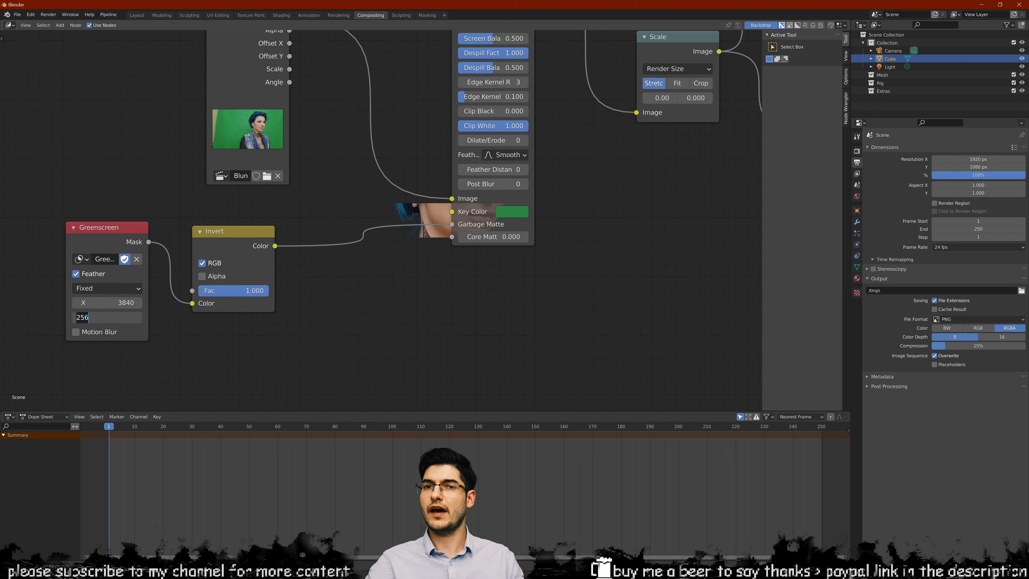
pyautogui.press('BackSpace')
pyautogui.press('BackSpace')
pyautogui.write('160')
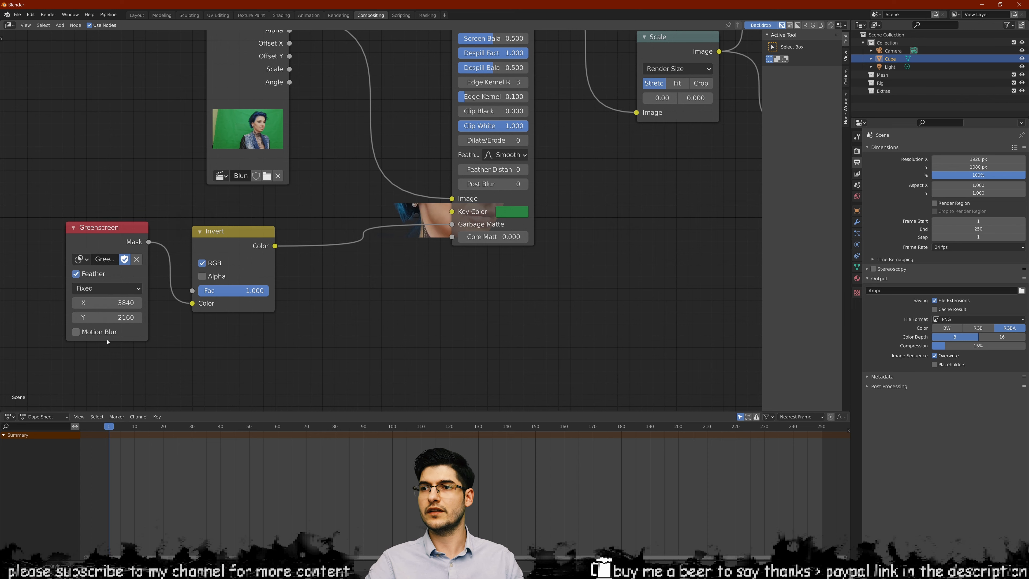
pyautogui.press('Return')
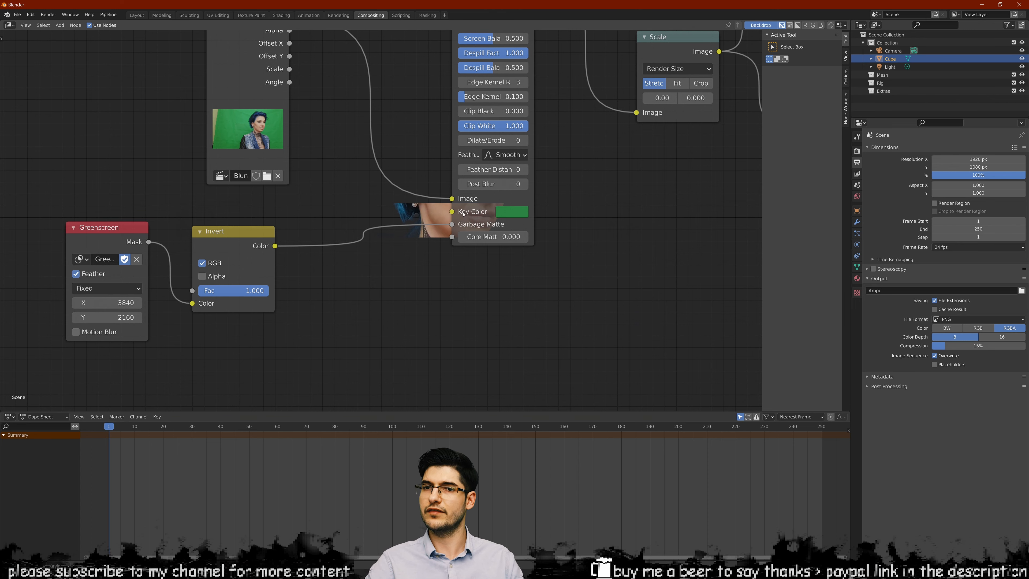
# Step: Move the Invert and Greenscreen mask nodes closer to the Keying node
pyautogui.moveTo(364, 278); pyautogui.dragTo(412, 299, button='middle')
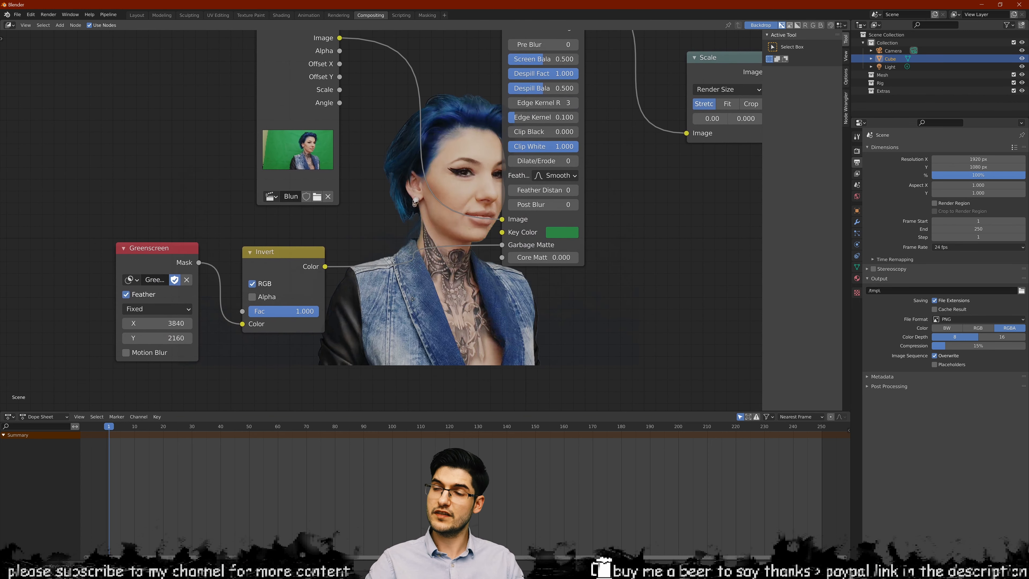
pyautogui.moveTo(275, 252); pyautogui.dragTo(356, 255)
pyautogui.moveTo(169, 267); pyautogui.dragTo(225, 258)
# Step: Link the Keying node's Edges output to the Scale node's image input to preview the key's edges
pyautogui.moveTo(623, 225); pyautogui.dragTo(393, 233, button='middle')
pyautogui.scroll(1, 520, 278)
pyautogui.scroll(1, 563, 266)
pyautogui.scroll(-1, 392, 233)
pyautogui.moveTo(515, 240); pyautogui.dragTo(446, 275, button='middle')
pyautogui.moveTo(386, 244); pyautogui.dragTo(364, 217, button='middle')
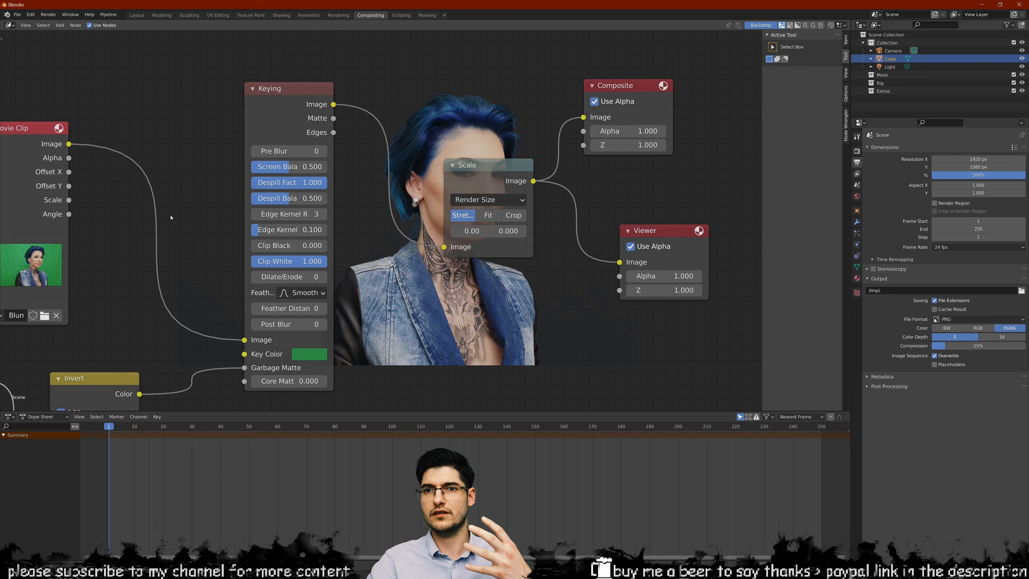
pyautogui.moveTo(170, 217); pyautogui.dragTo(187, 196, button='middle')
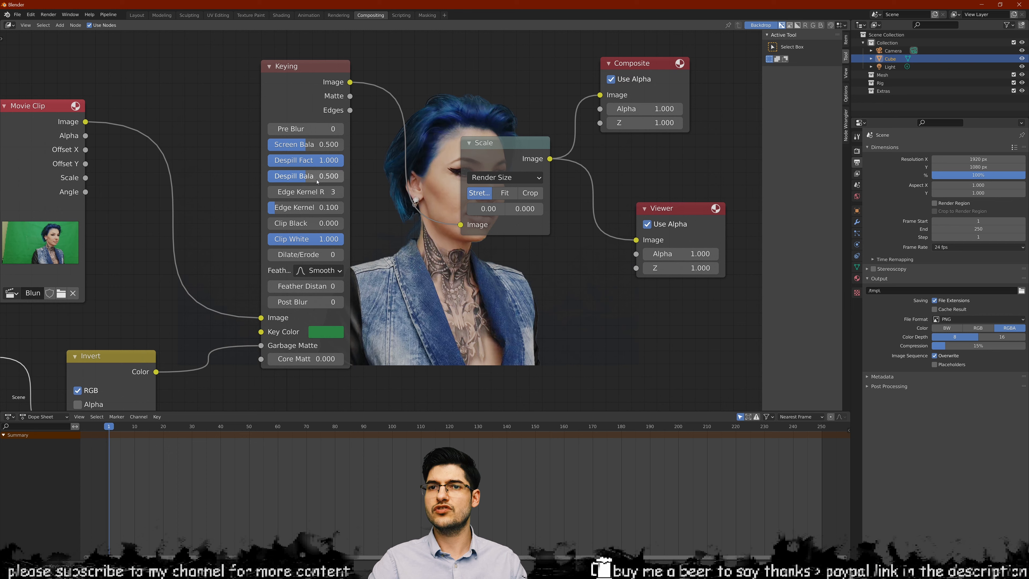
pyautogui.moveTo(350, 110); pyautogui.dragTo(460, 225)
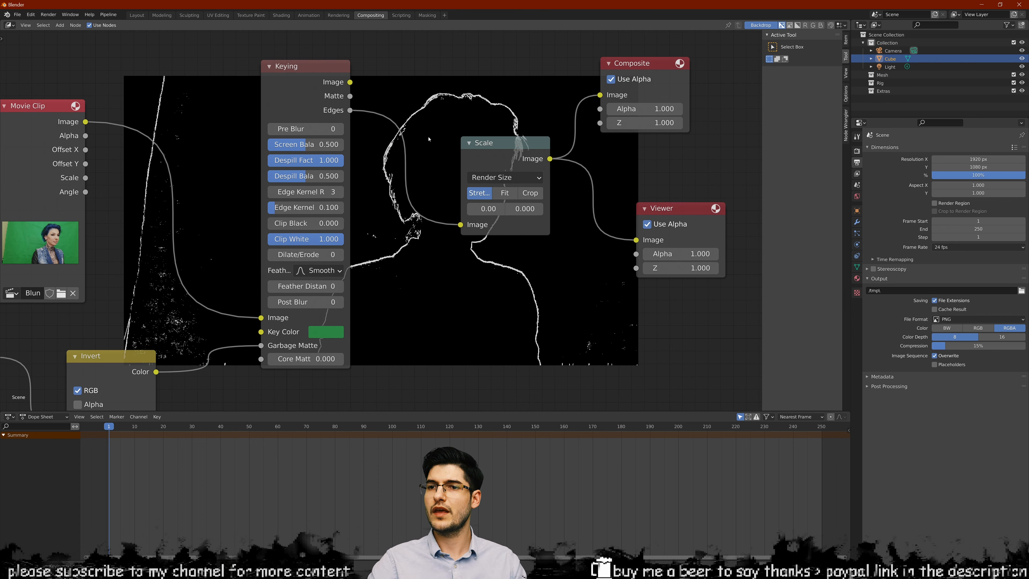
# Step: Set the Keying node's edge kernel tolerance to 0.211 and link its Image output back to the Scale node
pyautogui.scroll(2, 429, 139)
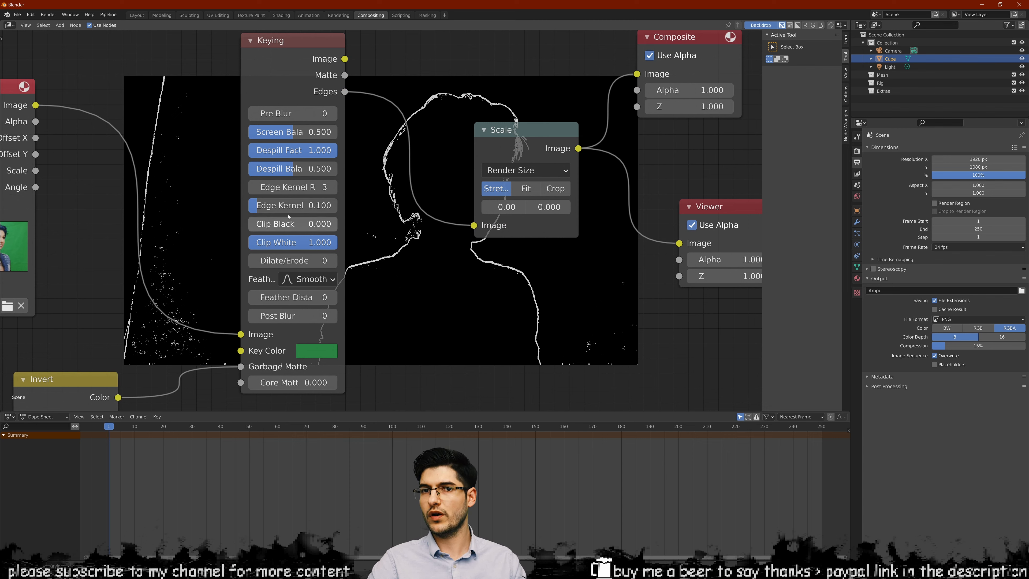
pyautogui.moveTo(289, 205)
pyautogui.mouseDown()
pyautogui.moveTo(300, 205)
pyautogui.moveTo(277, 207)
pyautogui.mouseUp()
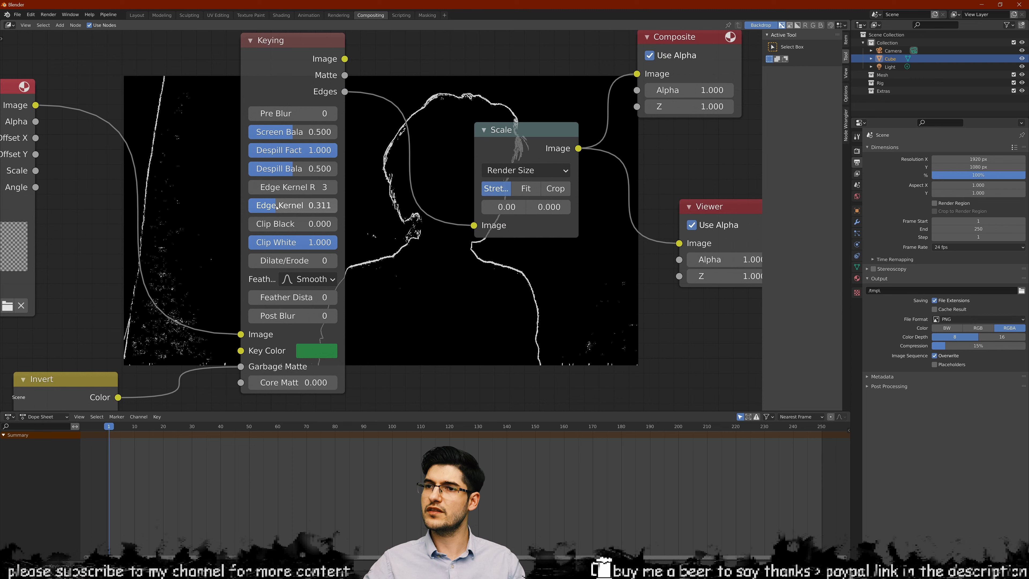
pyautogui.moveTo(277, 205); pyautogui.dragTo(267, 205)
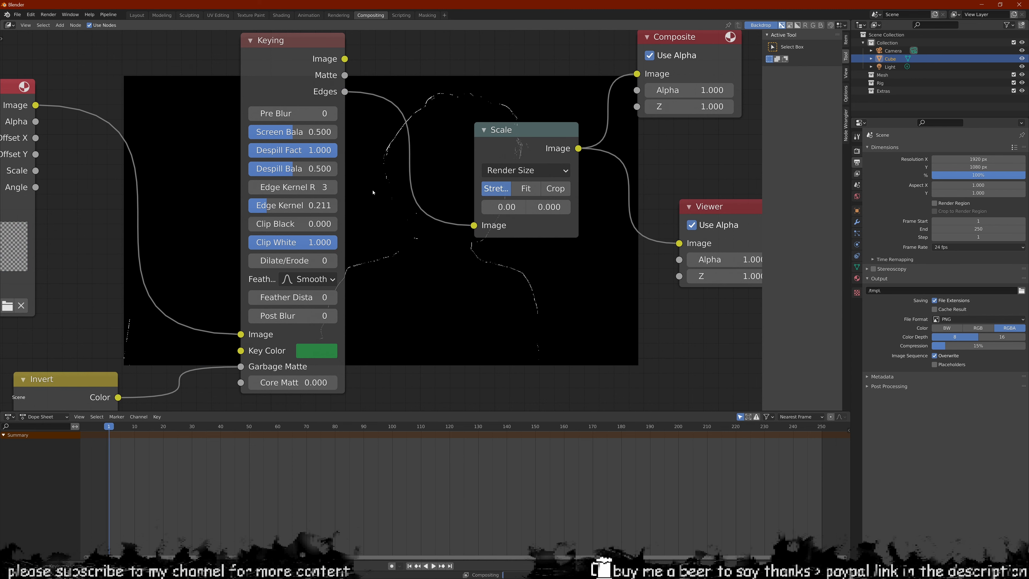
pyautogui.moveTo(344, 59); pyautogui.dragTo(474, 225)
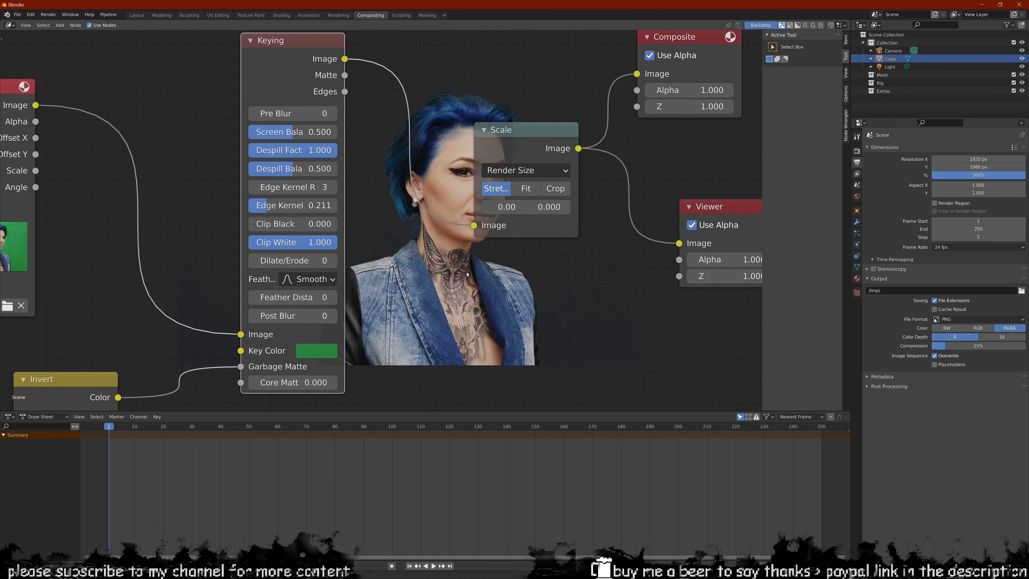
# Step: Move the Scale, Composite and Viewer nodes farther from the Keying node to make room in the chain
pyautogui.scroll(-3, 468, 274)
pyautogui.moveTo(310, 177); pyautogui.dragTo(255, 165)
pyautogui.moveTo(450, 198); pyautogui.dragTo(474, 188)
pyautogui.moveTo(658, 126); pyautogui.dragTo(492, 286)
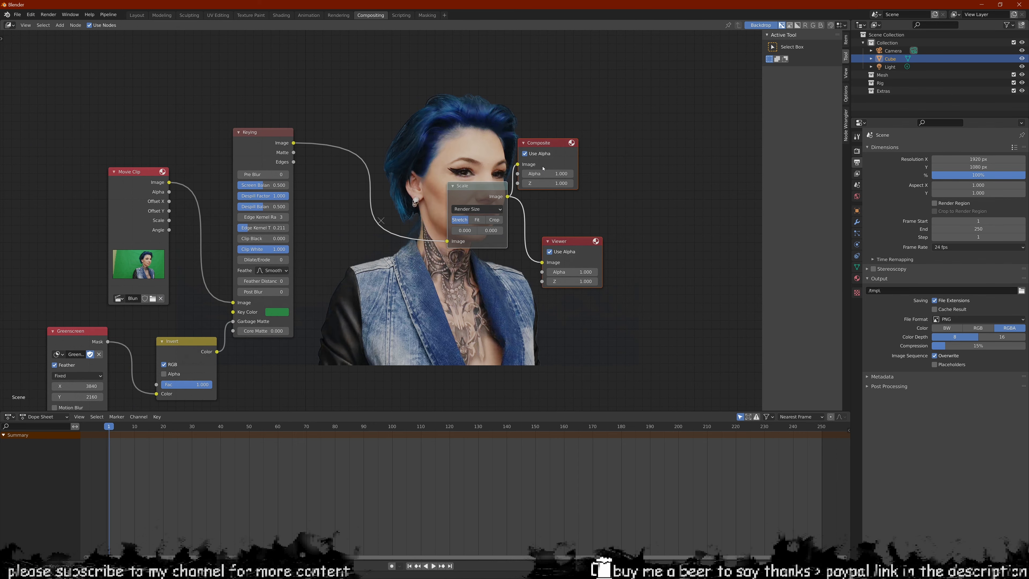
pyautogui.moveTo(543, 168); pyautogui.dragTo(600, 151)
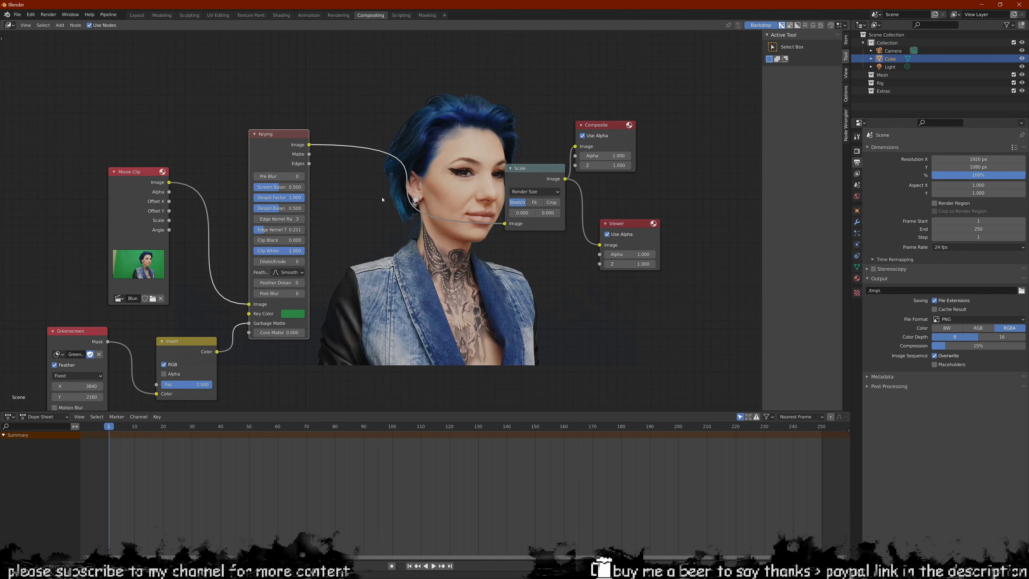
# Step: Add an Alpha Over node on the link between the Keying and Scale nodes
pyautogui.moveTo(409, 104); pyautogui.dragTo(428, 122, button='middle')
pyautogui.hotkey('shift', 'a')
pyautogui.click(428, 121)
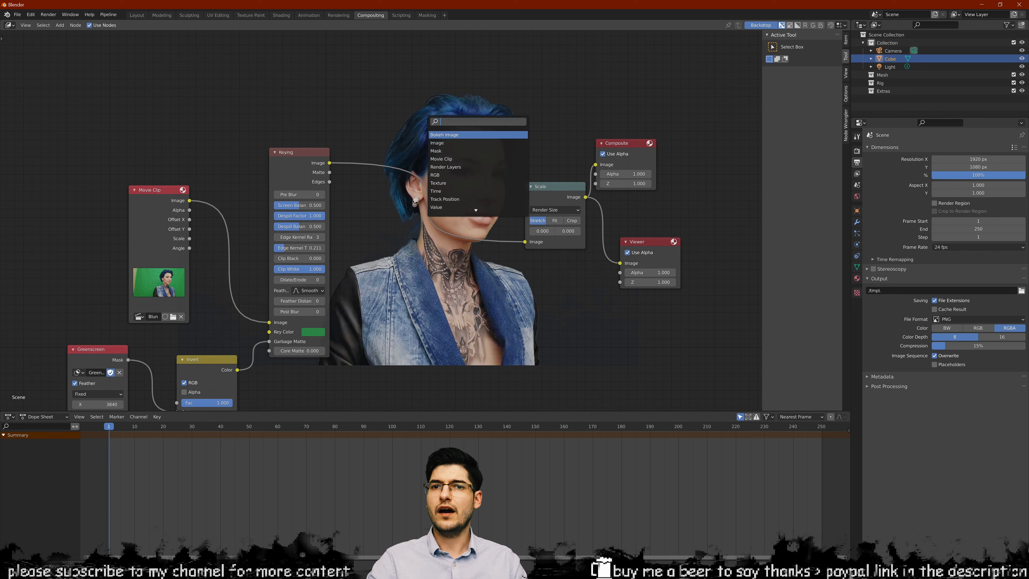
pyautogui.write('alpha')
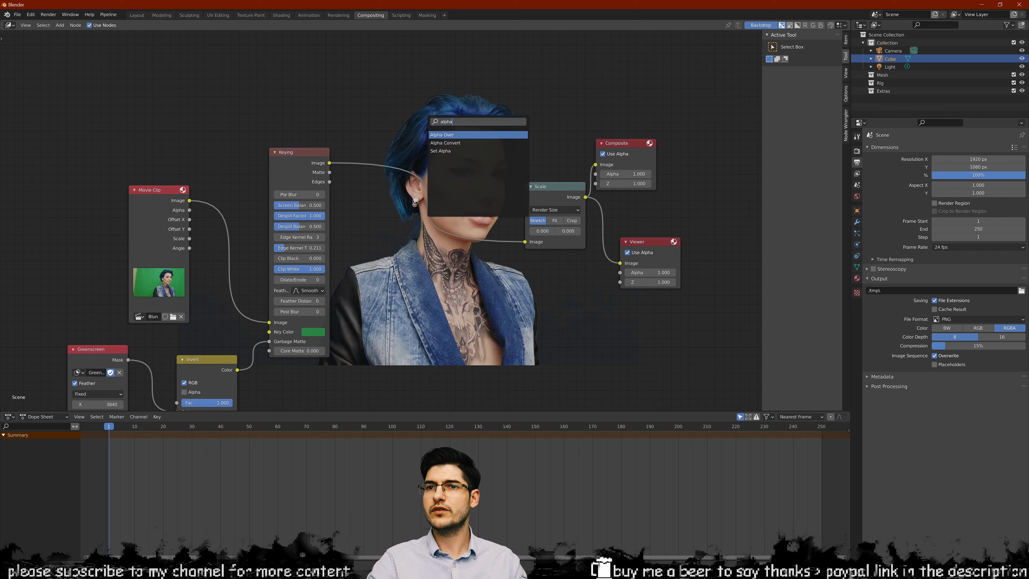
pyautogui.press('Return')
pyautogui.click(418, 244)
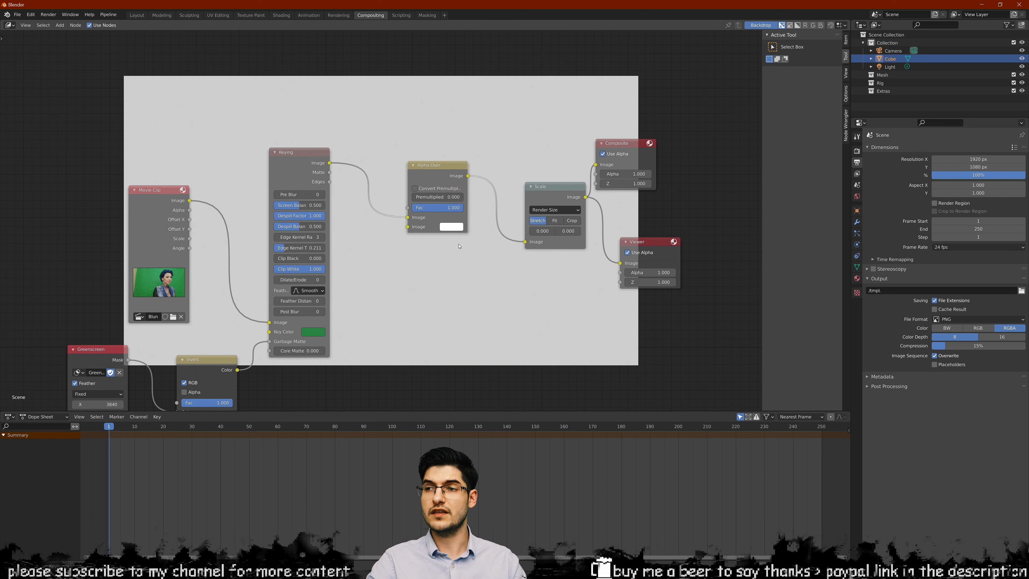
# Step: Disconnect the Keying node from Alpha Over's first image input and link its Image output to the second image input
pyautogui.scroll(1, 412, 215)
pyautogui.moveTo(412, 217); pyautogui.dragTo(414, 232)
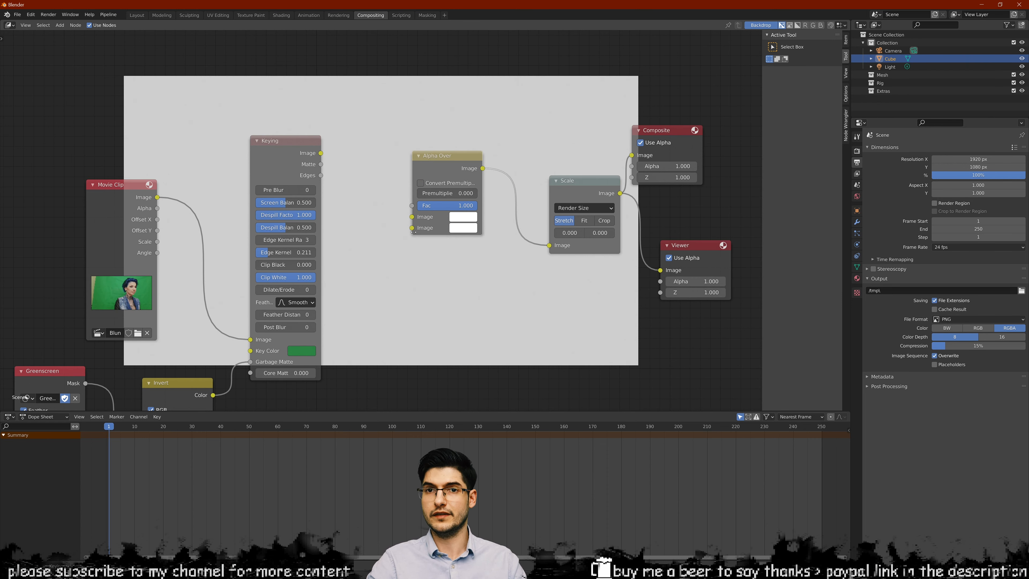
pyautogui.moveTo(321, 153); pyautogui.dragTo(412, 228)
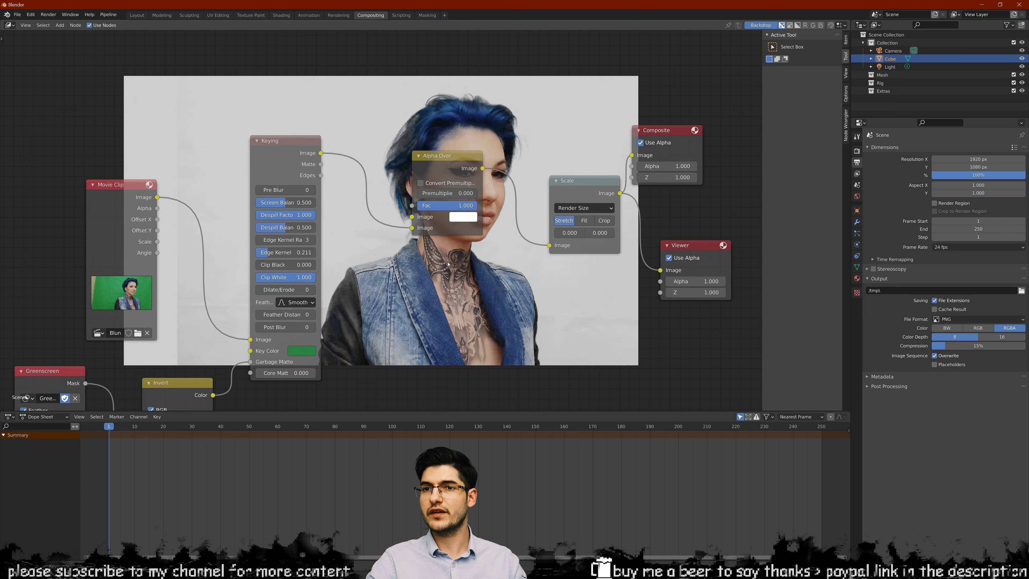
# Step: Check the keyed footage over white at frames 69 and 171
pyautogui.scroll(1, 444, 220)
pyautogui.click(303, 426)
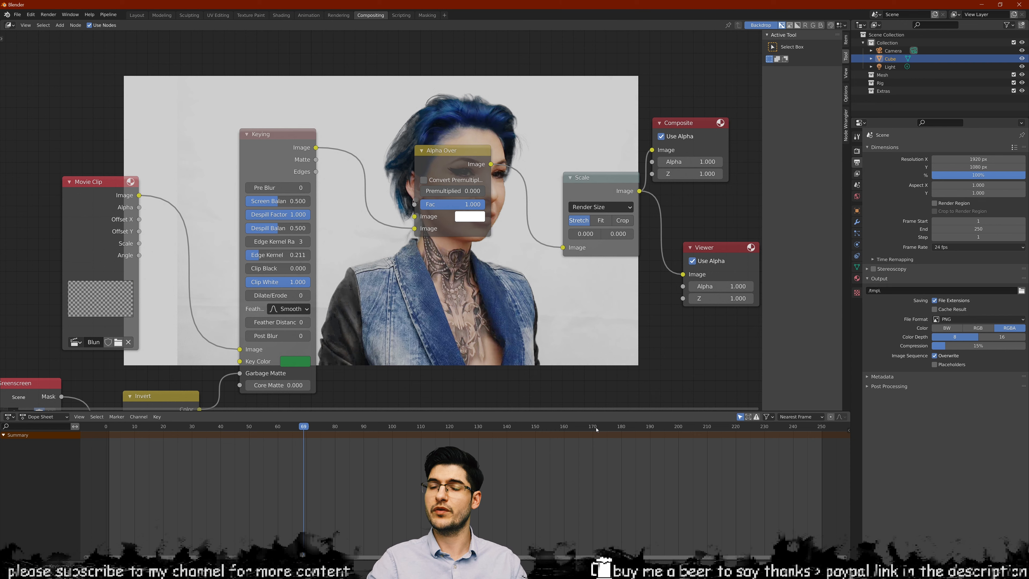
pyautogui.click(596, 427)
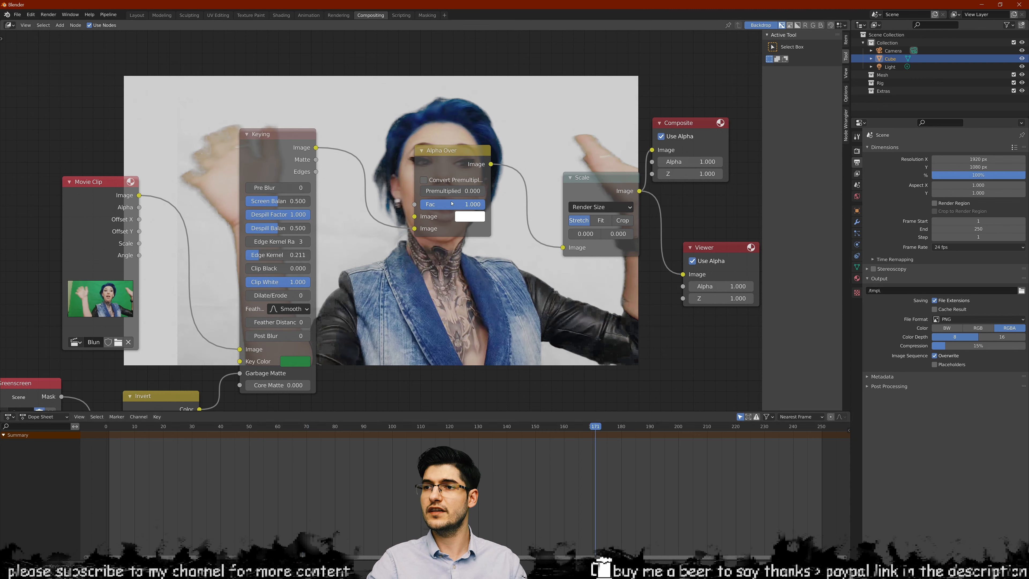
# Step: Change the Alpha Over node's first image colour from white to a bright orange-red
pyautogui.click(464, 217)
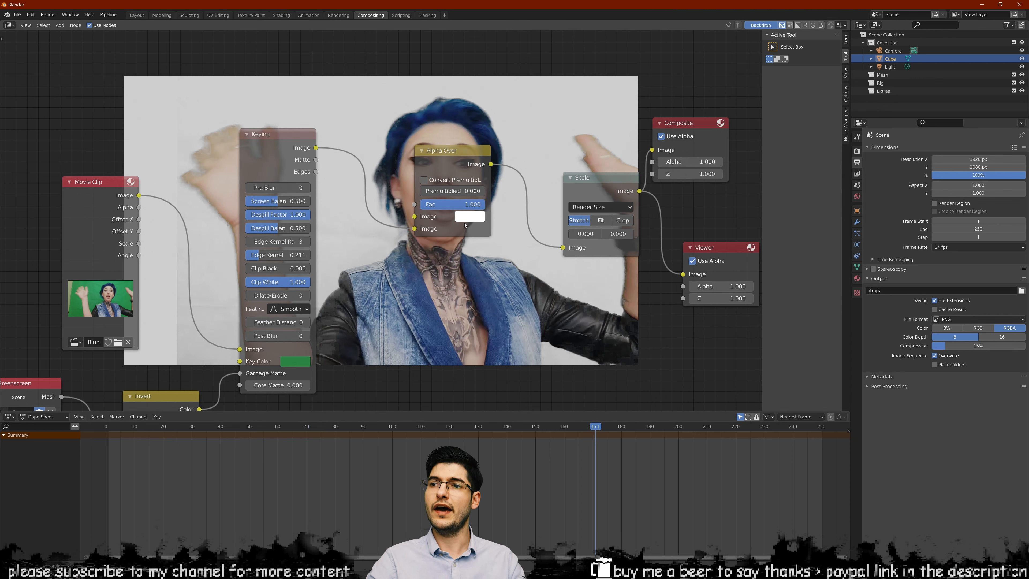
pyautogui.click(467, 217)
pyautogui.moveTo(500, 132); pyautogui.dragTo(490, 138)
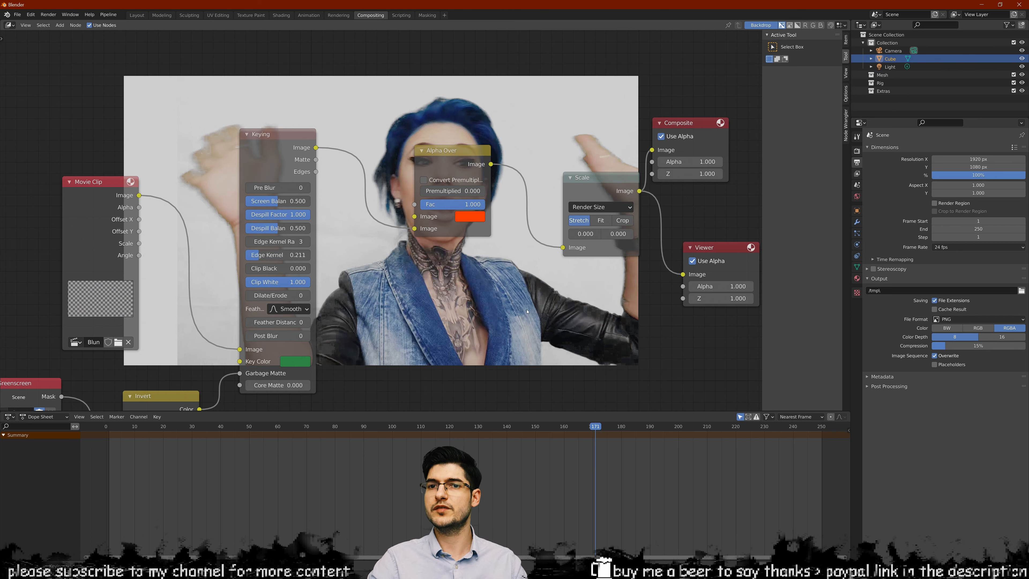
# Step: Examine the key against the orange-red background at frames 130 and 148
pyautogui.moveTo(465, 327); pyautogui.dragTo(501, 303, button='middle')
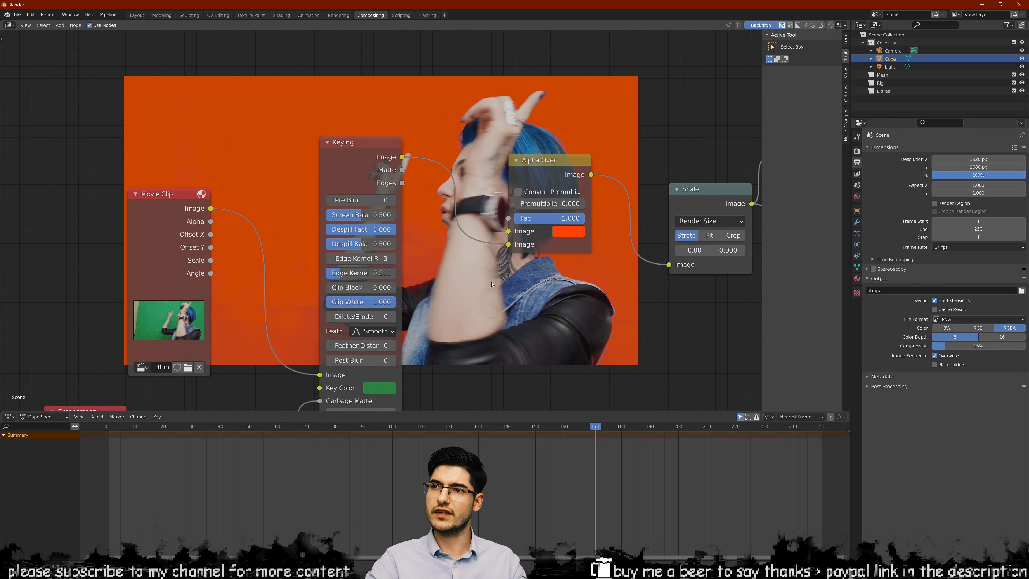
pyautogui.scroll(-1, 492, 284)
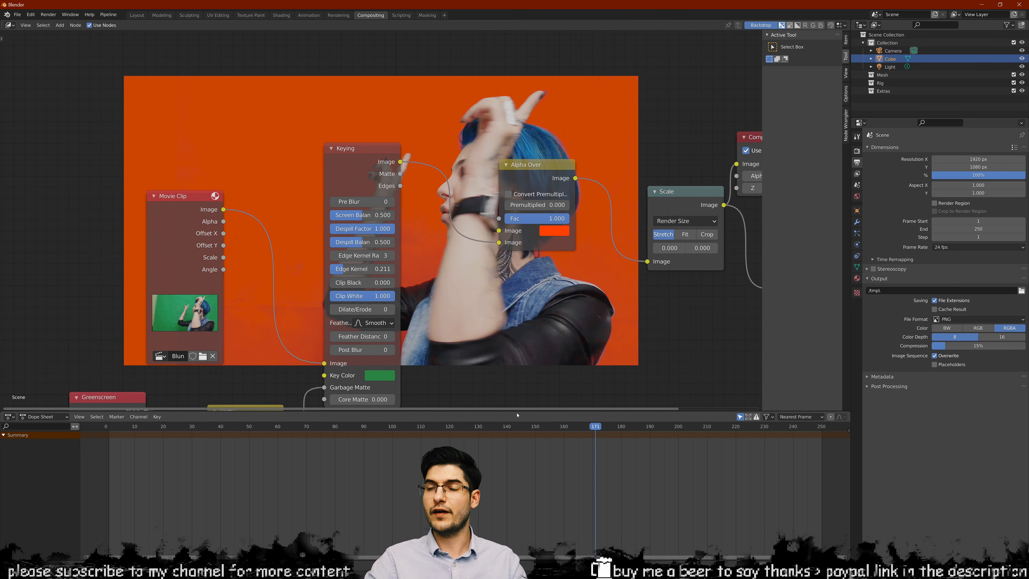
pyautogui.click(479, 426)
pyautogui.moveTo(501, 279); pyautogui.dragTo(557, 225, button='middle')
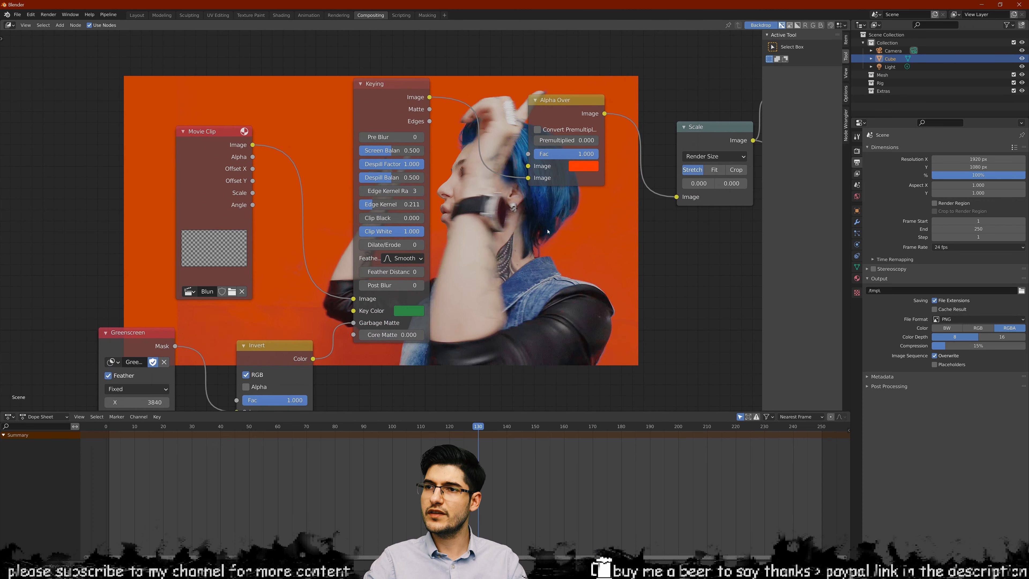
pyautogui.scroll(1, 379, 202)
pyautogui.moveTo(296, 291); pyautogui.dragTo(314, 260, button='middle')
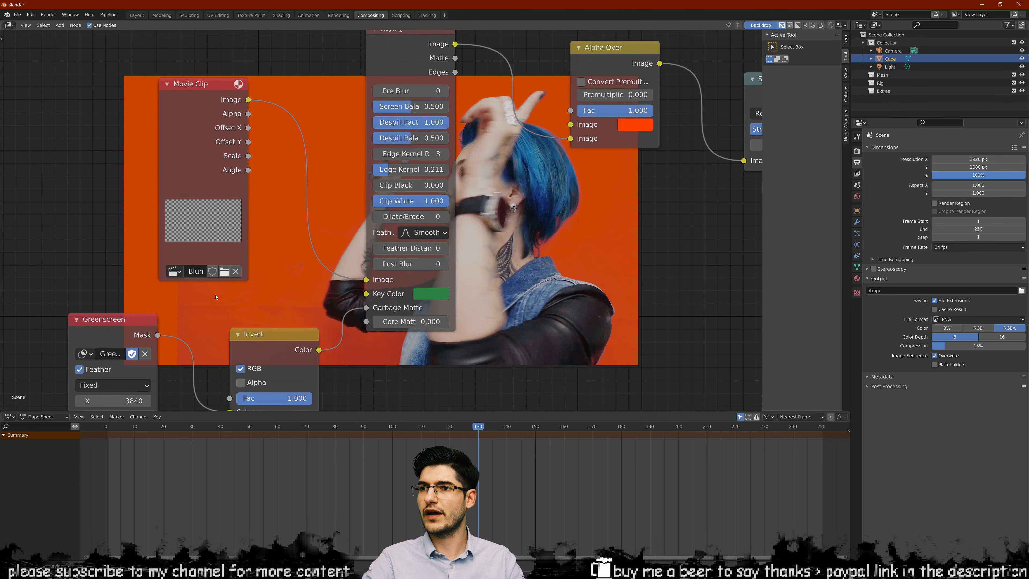
pyautogui.click(529, 427)
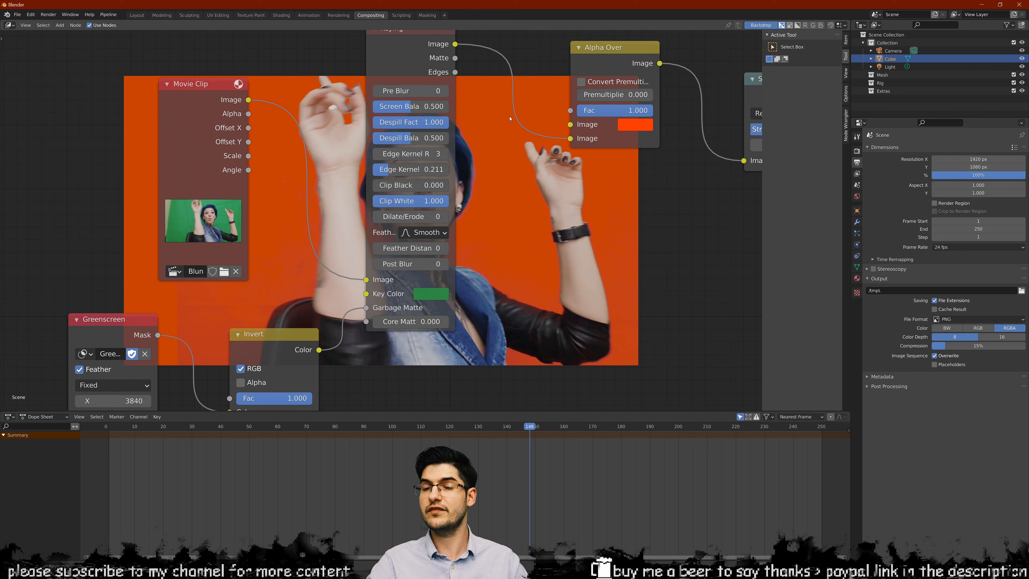
# Step: Link the Keying node's Edges output to Alpha Over's second image input to preview the key's edges
pyautogui.moveTo(455, 71); pyautogui.dragTo(570, 139)
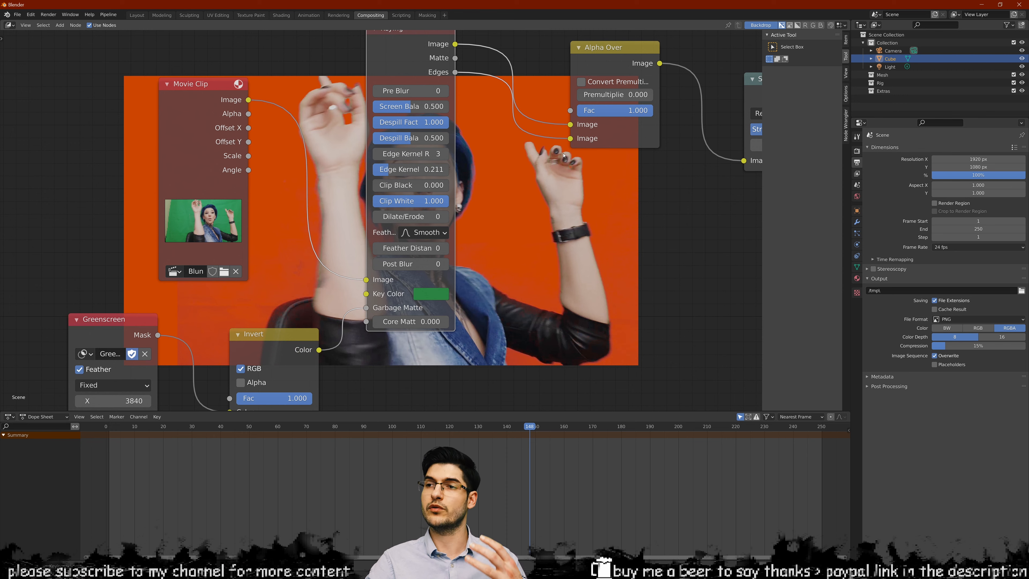
pyautogui.moveTo(570, 124); pyautogui.dragTo(536, 72)
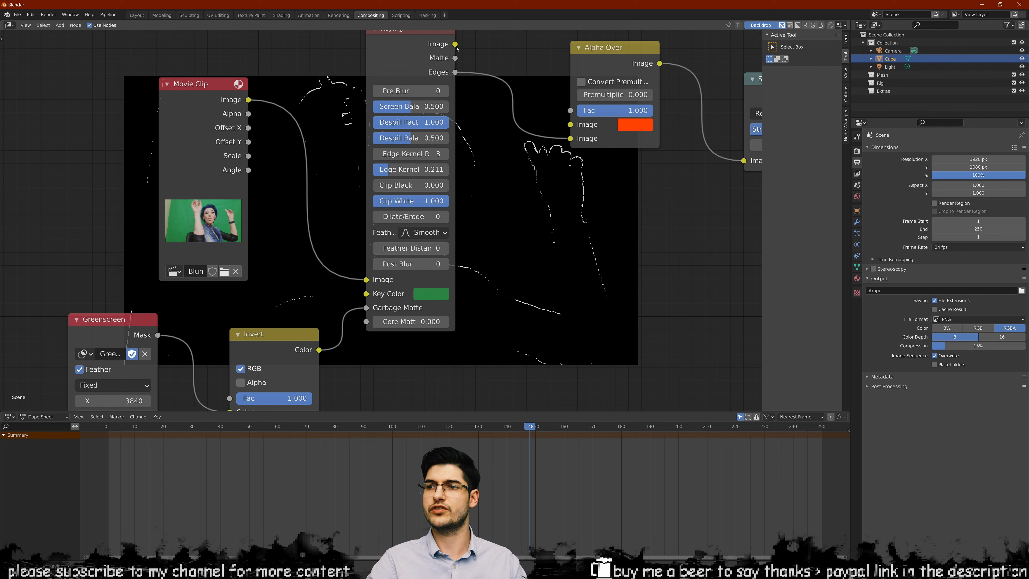
# Step: Link the Keying node's Image output back to Alpha Over's second image input and set Clip Black to 0.328
pyautogui.moveTo(455, 44); pyautogui.dragTo(503, 119)
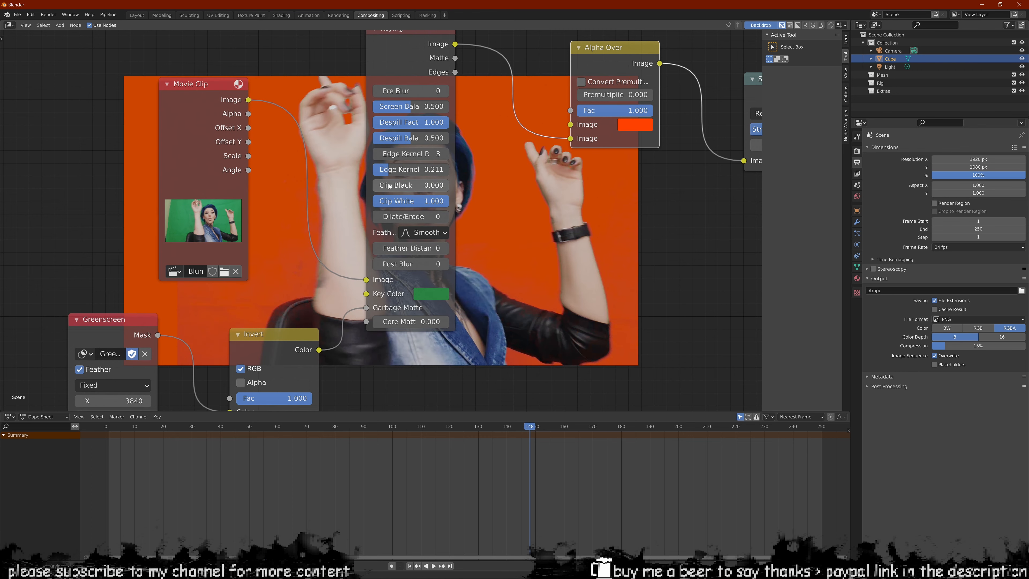
pyautogui.moveTo(388, 186); pyautogui.dragTo(398, 187)
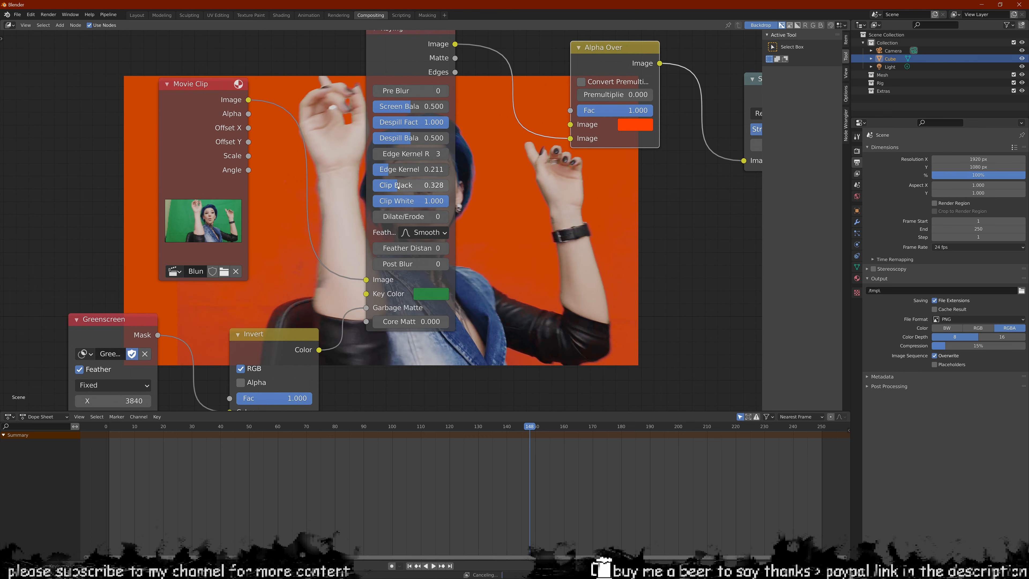
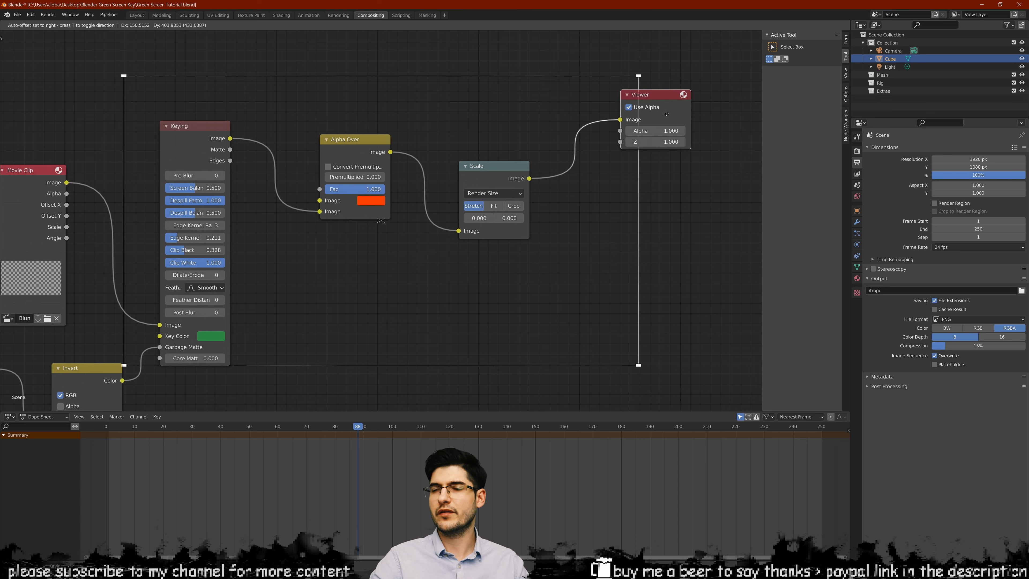
# Step: Add an Image node below the Alpha Over node and load 311376-nebula-wallpaper-2880x1800-meizu.jpg into it
pyautogui.hotkey('shift', 'a')
pyautogui.click(356, 301)
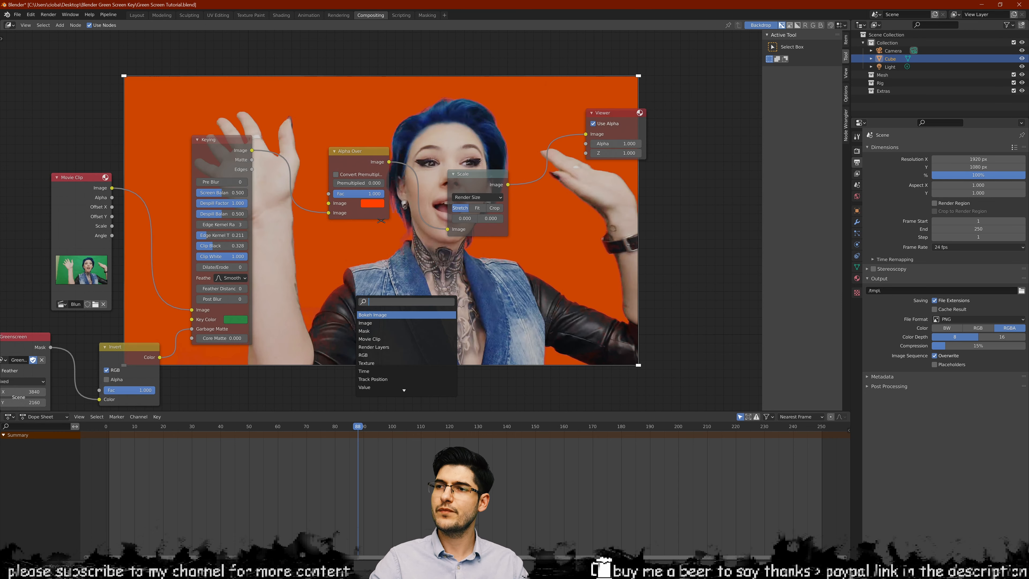
pyautogui.write('ima')
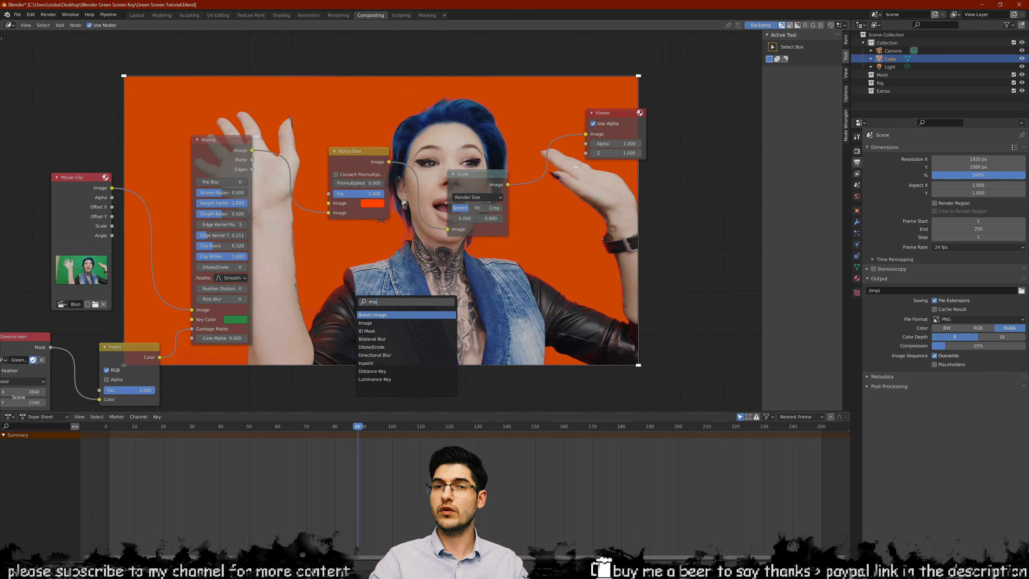
pyautogui.press('Down')
pyautogui.press('Return')
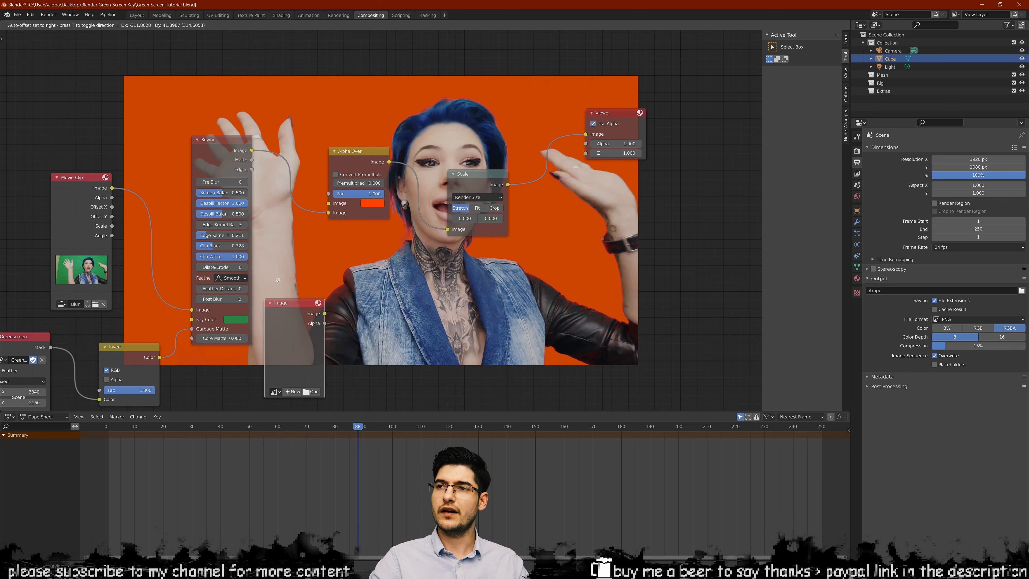
pyautogui.click(274, 269)
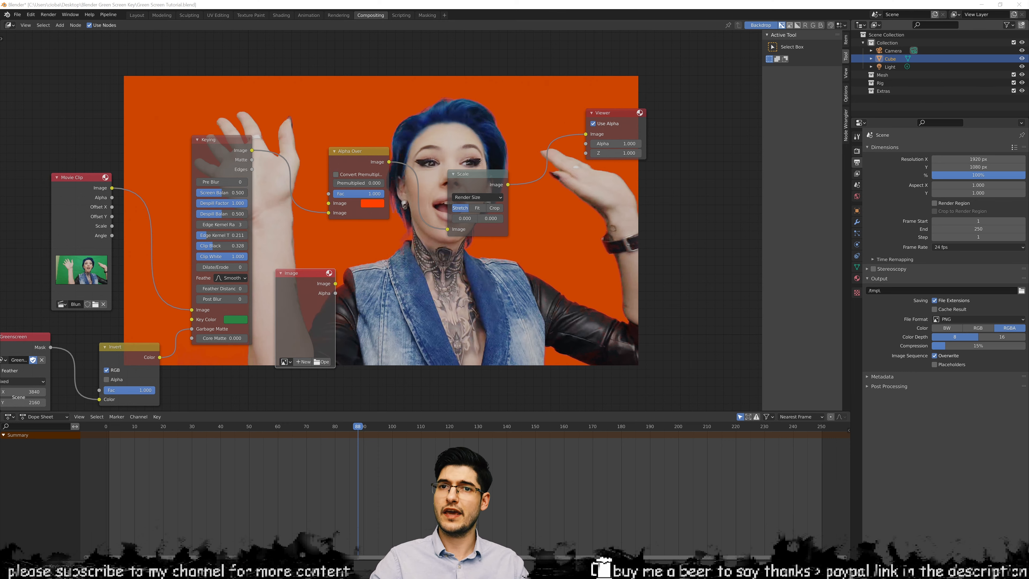
pyautogui.click(321, 361)
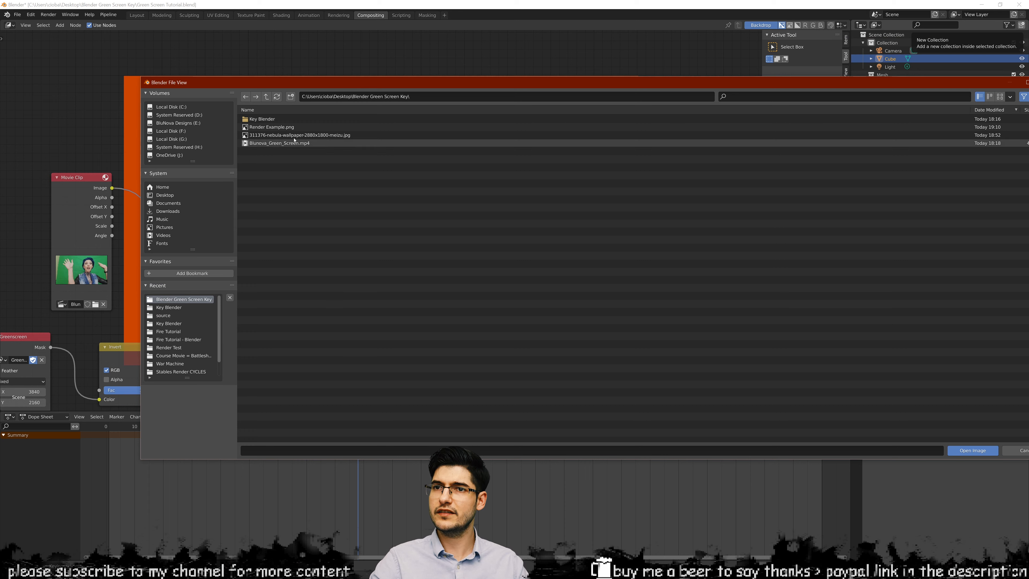
pyautogui.doubleClick(260, 135)
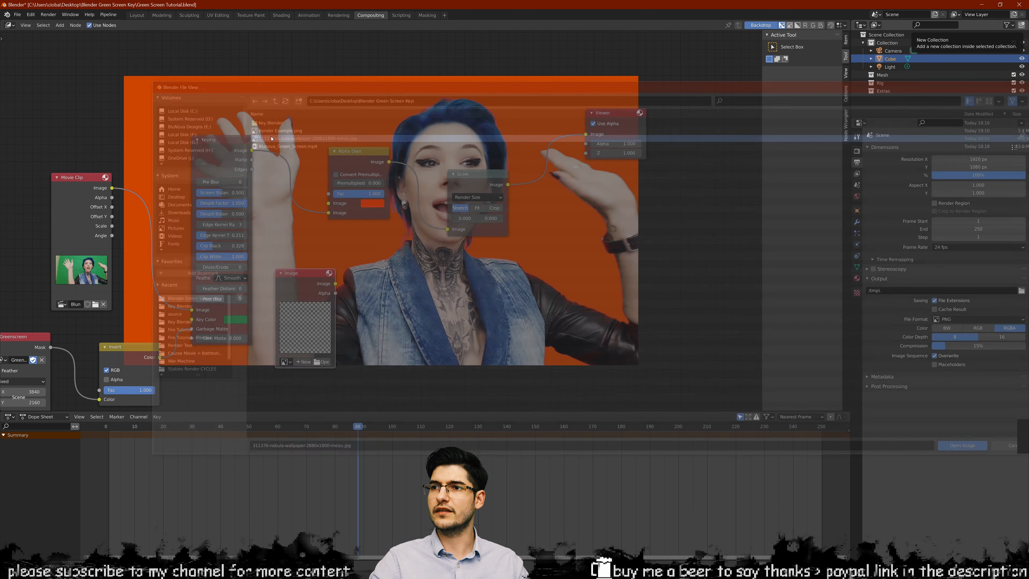
# Step: Duplicate the Scale node and place the copy beside the nebula image node
pyautogui.moveTo(471, 283); pyautogui.dragTo(557, 181, button='middle')
pyautogui.scroll(3, 557, 181)
pyautogui.moveTo(347, 167); pyautogui.dragTo(250, 273)
pyautogui.scroll(-3, 362, 230)
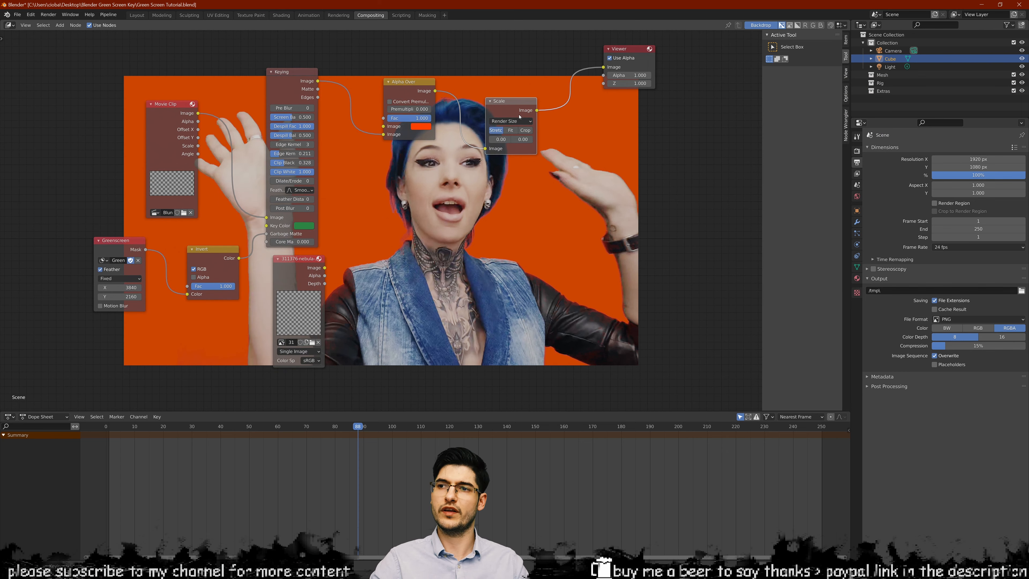
pyautogui.hotkey('shift', 'd')
pyautogui.click(380, 272)
pyautogui.click(505, 110)
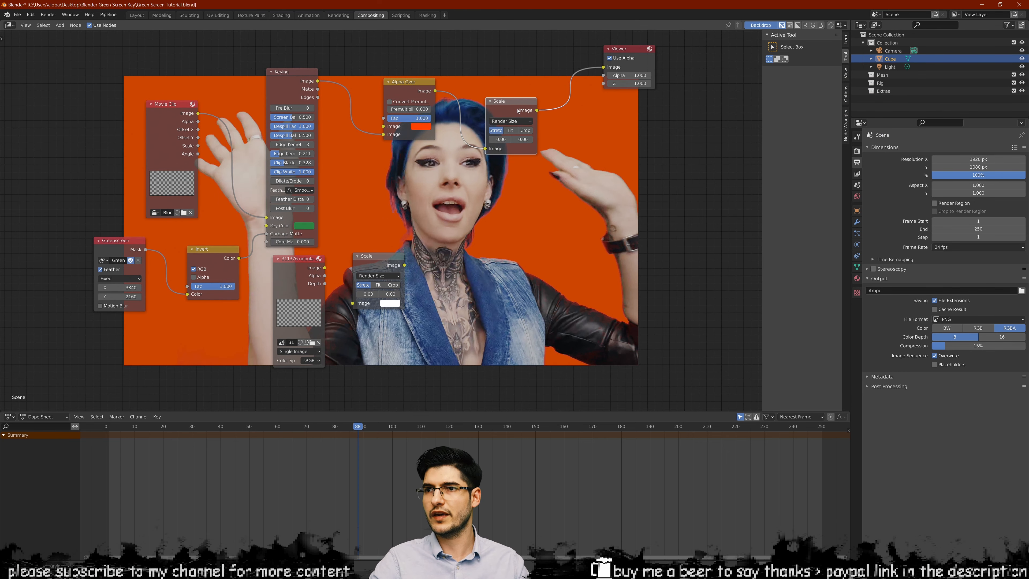
# Step: Detach the original Scale node from the Viewer and insert it between the Keying and Alpha Over nodes
pyautogui.moveTo(508, 113); pyautogui.dragTo(492, 168)
pyautogui.moveTo(603, 68); pyautogui.dragTo(568, 97)
pyautogui.moveTo(494, 158); pyautogui.dragTo(373, 89)
# Step: Route the nebula image through the duplicated Scale node into Alpha Over's first image input, and link Alpha Over to the Viewer
pyautogui.moveTo(404, 265); pyautogui.dragTo(426, 130)
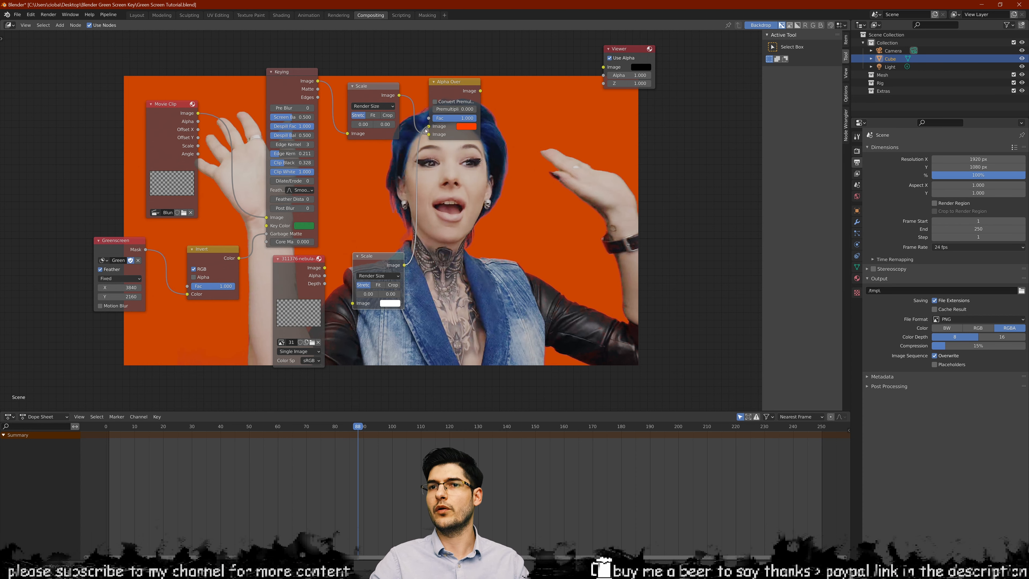
pyautogui.moveTo(325, 268); pyautogui.dragTo(352, 303)
pyautogui.moveTo(479, 91); pyautogui.dragTo(603, 67)
# Step: Move the Alpha Over node slightly farther from the Scale node that feeds it the keyed footage
pyautogui.scroll(4, 546, 189)
pyautogui.moveTo(546, 189); pyautogui.dragTo(520, 191, button='middle')
pyautogui.moveTo(482, 45); pyautogui.dragTo(517, 75)
# Step: Add a Mix node and place it between the Alpha Over and Viewer nodes
pyautogui.moveTo(558, 183); pyautogui.dragTo(538, 182, button='middle')
pyautogui.moveTo(549, 328); pyautogui.dragTo(536, 303, button='middle')
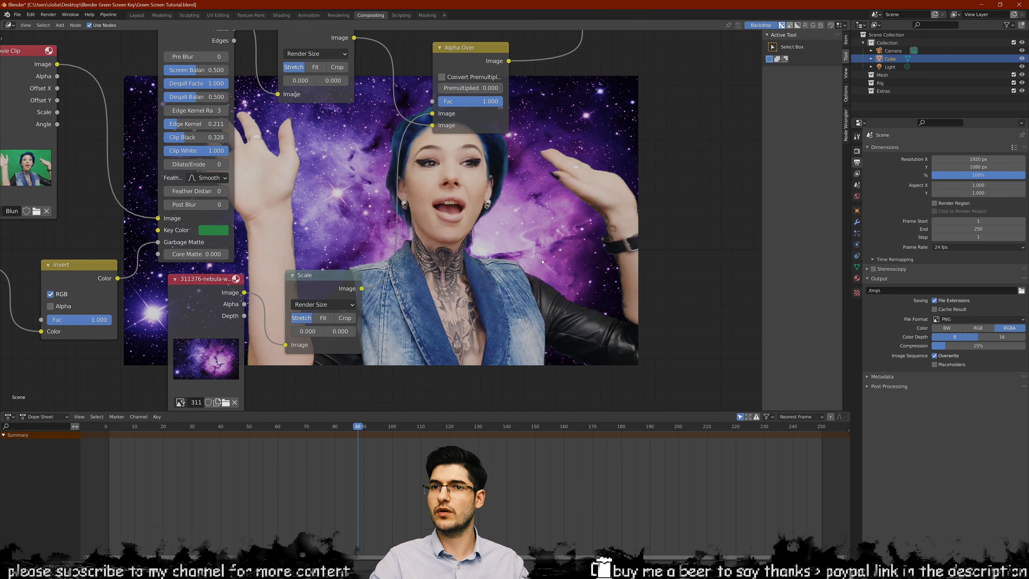
pyautogui.hotkey('shift', 'a')
pyautogui.click(535, 289)
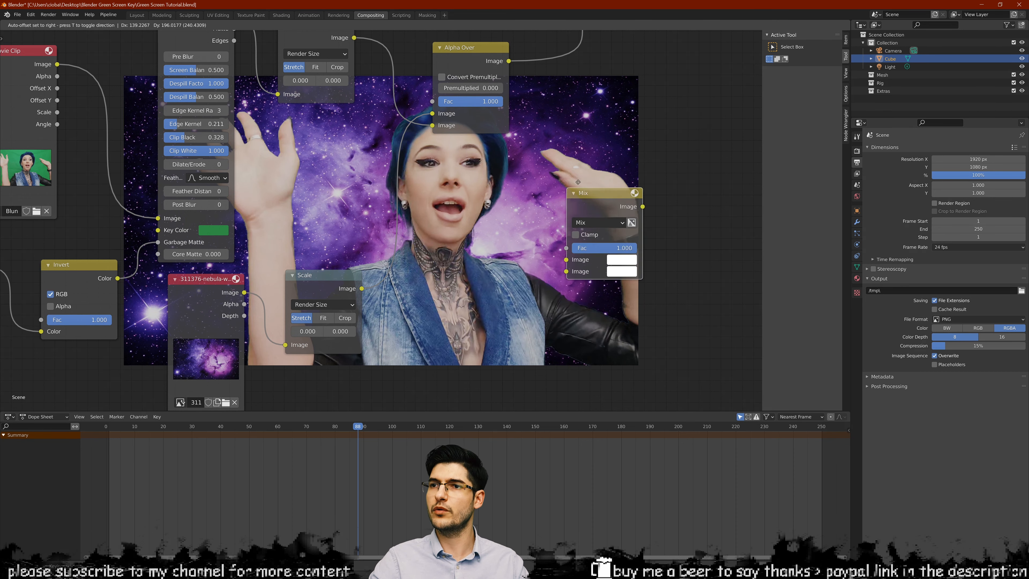
pyautogui.click(585, 124)
pyautogui.moveTo(584, 177); pyautogui.dragTo(512, 226, button='middle')
pyautogui.moveTo(513, 226); pyautogui.dragTo(619, 226)
# Step: Reroute Alpha Over's output from the Viewer to the Mix node's first image input and move the Mix node closer to Alpha Over
pyautogui.scroll(-1, 619, 226)
pyautogui.moveTo(584, 67); pyautogui.dragTo(591, 244)
pyautogui.scroll(1, 579, 163)
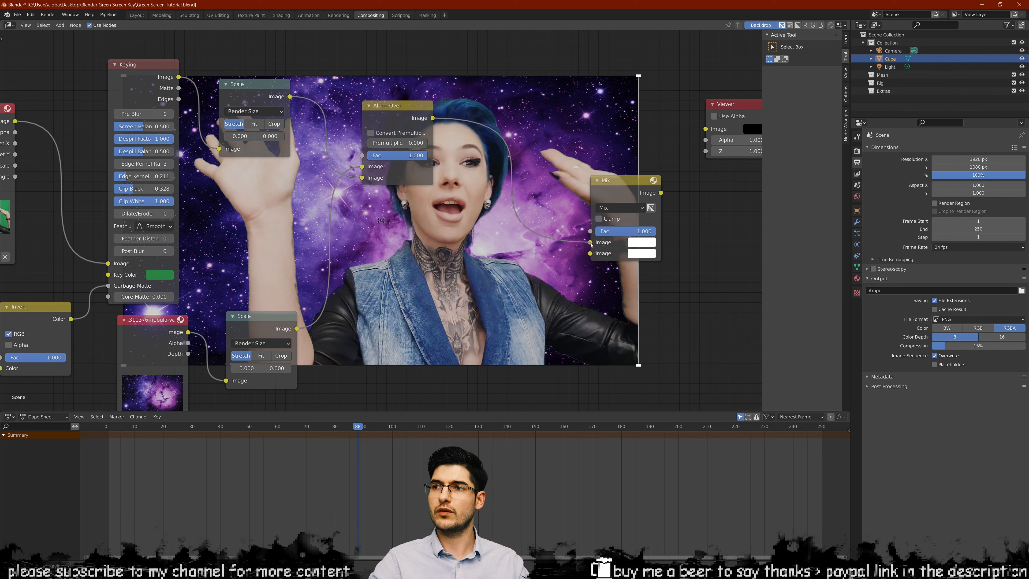
pyautogui.moveTo(591, 244); pyautogui.dragTo(591, 243)
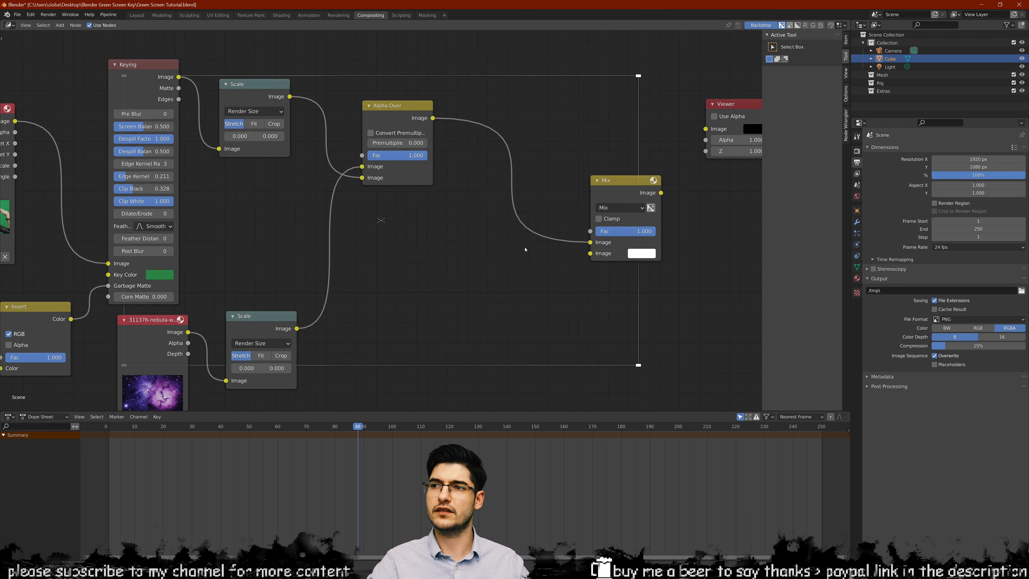
pyautogui.moveTo(525, 249); pyautogui.dragTo(501, 253, button='middle')
pyautogui.moveTo(585, 199); pyautogui.dragTo(520, 201)
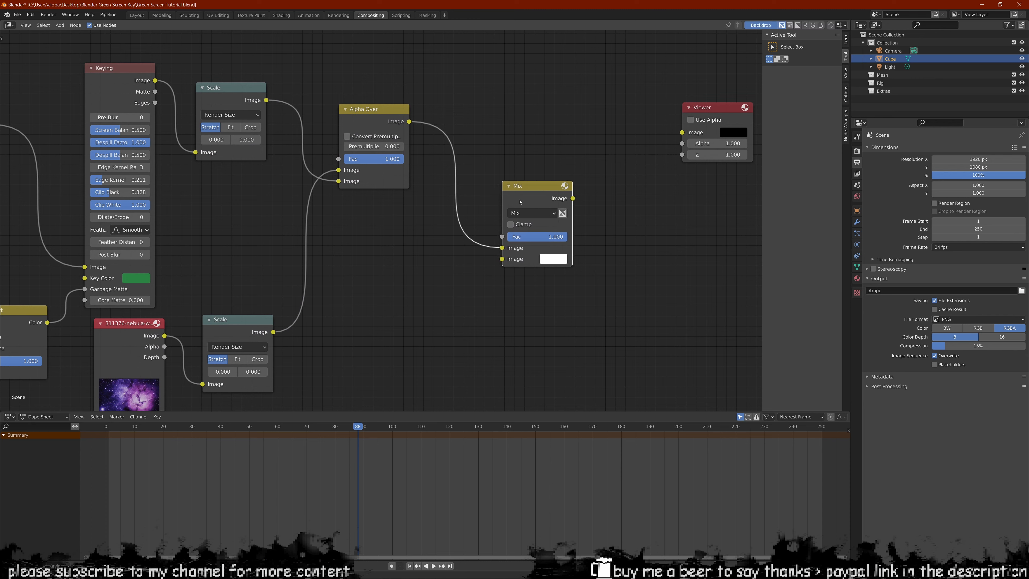
# Step: Add a Blur node and place it below Alpha Over, beside the nebula image's Scale node
pyautogui.hotkey('shift', 'a')
pyautogui.click(332, 338)
pyautogui.write('blur')
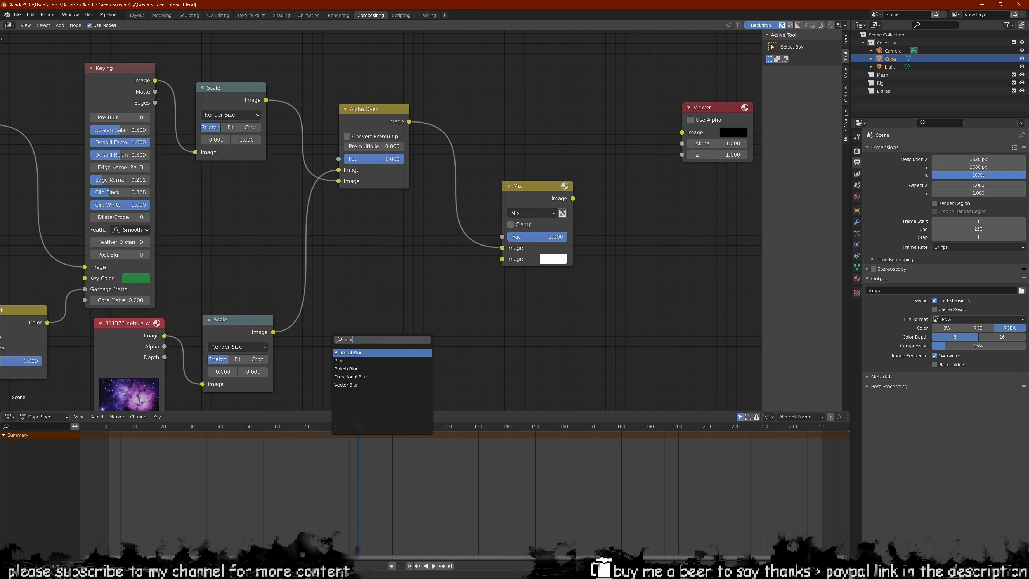
pyautogui.click(339, 360)
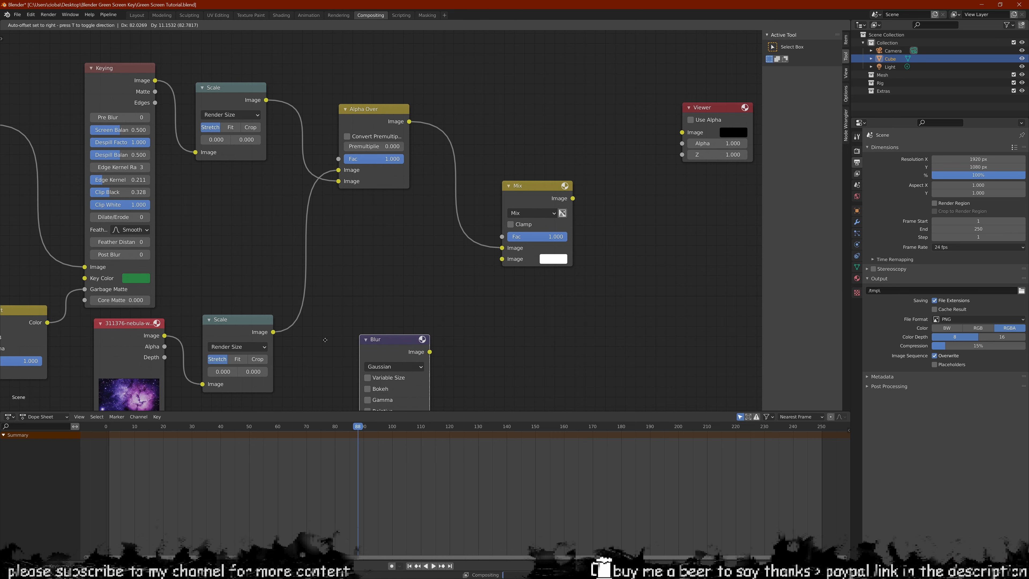
pyautogui.click(355, 274)
# Step: Link the nebula's Scale output through the Blur node into Mix's second image input, and connect Mix's output to the Viewer's image input
pyautogui.scroll(2, 354, 274)
pyautogui.moveTo(355, 273); pyautogui.dragTo(370, 205, button='middle')
pyautogui.moveTo(269, 282); pyautogui.dragTo(357, 346)
pyautogui.moveTo(441, 223); pyautogui.dragTo(467, 230)
pyautogui.moveTo(522, 208); pyautogui.dragTo(665, 130)
pyautogui.press('Home')
pyautogui.keyDown('ctrl'); pyautogui.scroll(2, 645, 195); pyautogui.keyUp('ctrl')
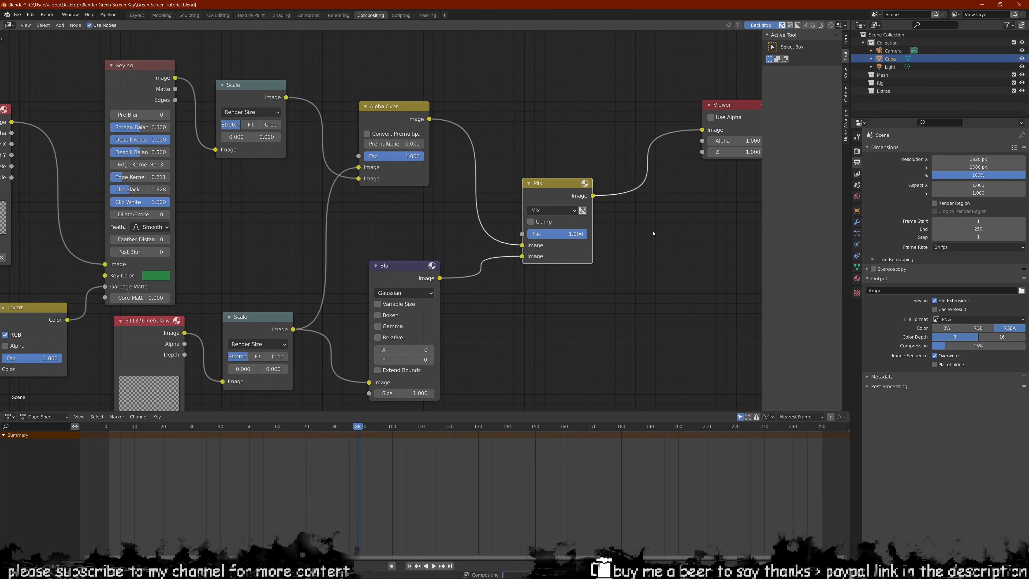
# Step: Set the Mix node's blending mode to Add and reposition the node at Alpha Over's level
pyautogui.scroll(1, 653, 233)
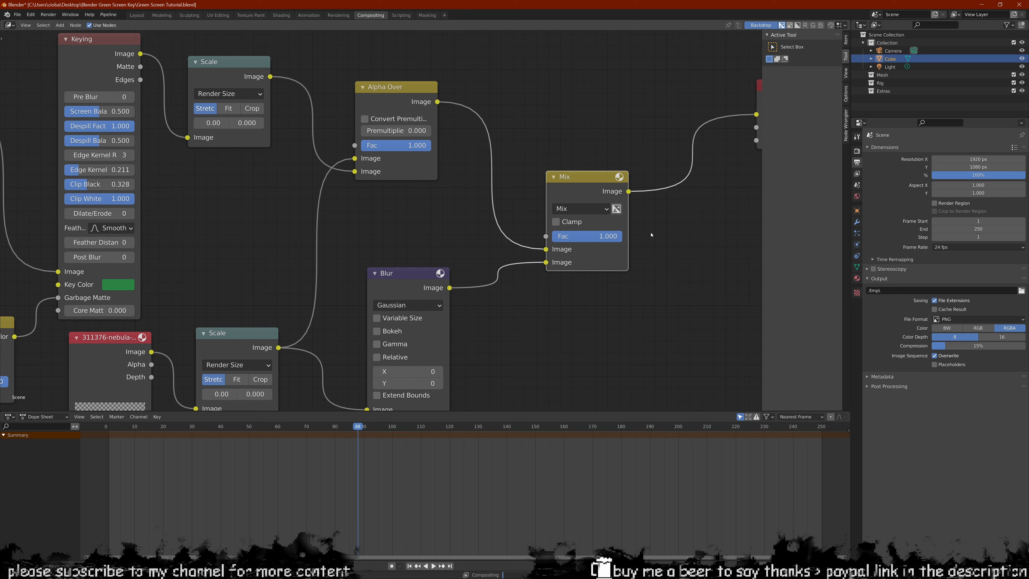
pyautogui.moveTo(639, 245); pyautogui.dragTo(602, 275, button='middle')
pyautogui.moveTo(580, 251); pyautogui.dragTo(620, 247)
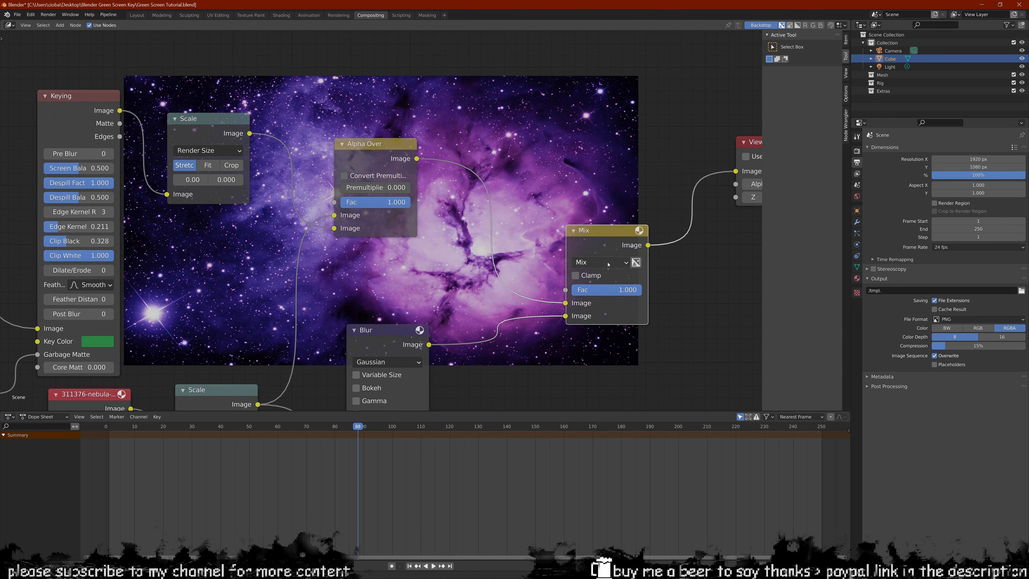
pyautogui.click(600, 262)
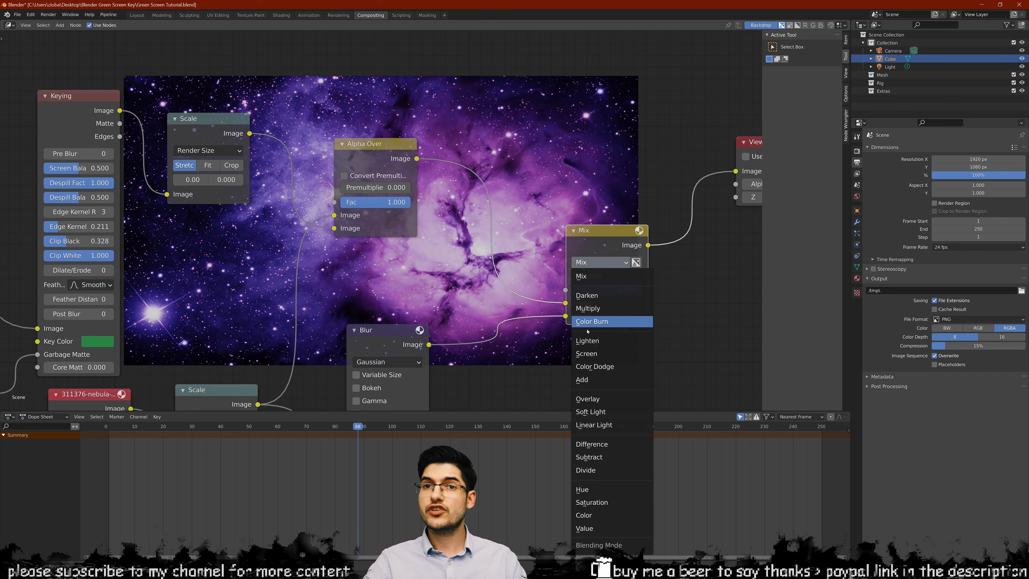
pyautogui.click(592, 378)
pyautogui.scroll(-2, 591, 377)
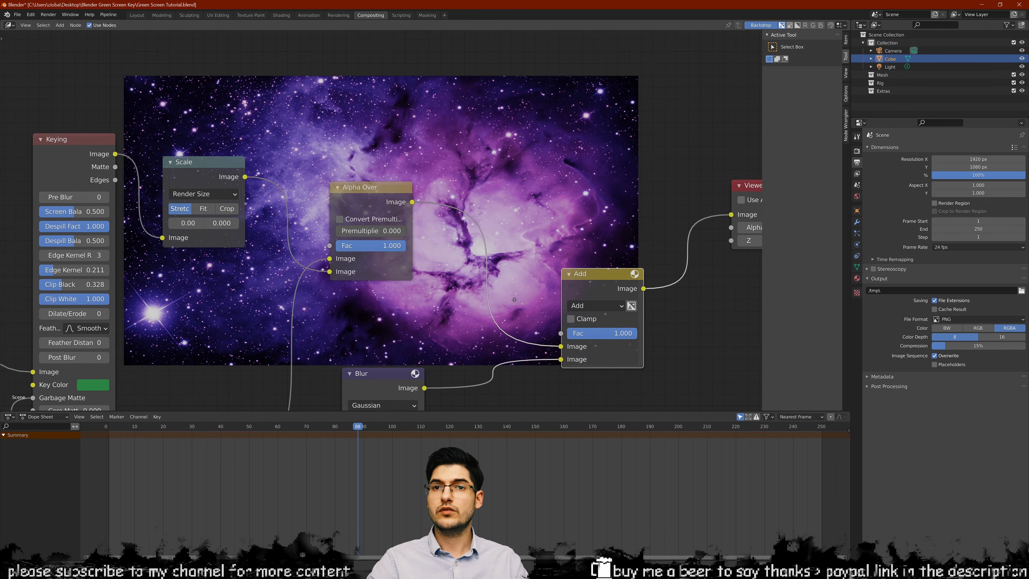
pyautogui.moveTo(592, 357); pyautogui.dragTo(551, 232)
pyautogui.scroll(-1, 551, 233)
pyautogui.scroll(2, 551, 232)
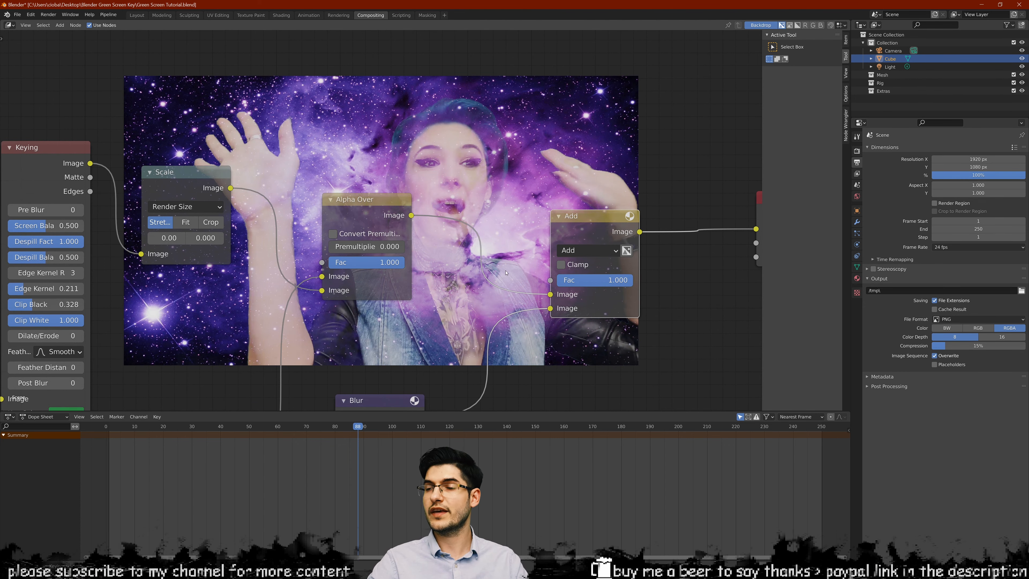
pyautogui.scroll(-1, 510, 268)
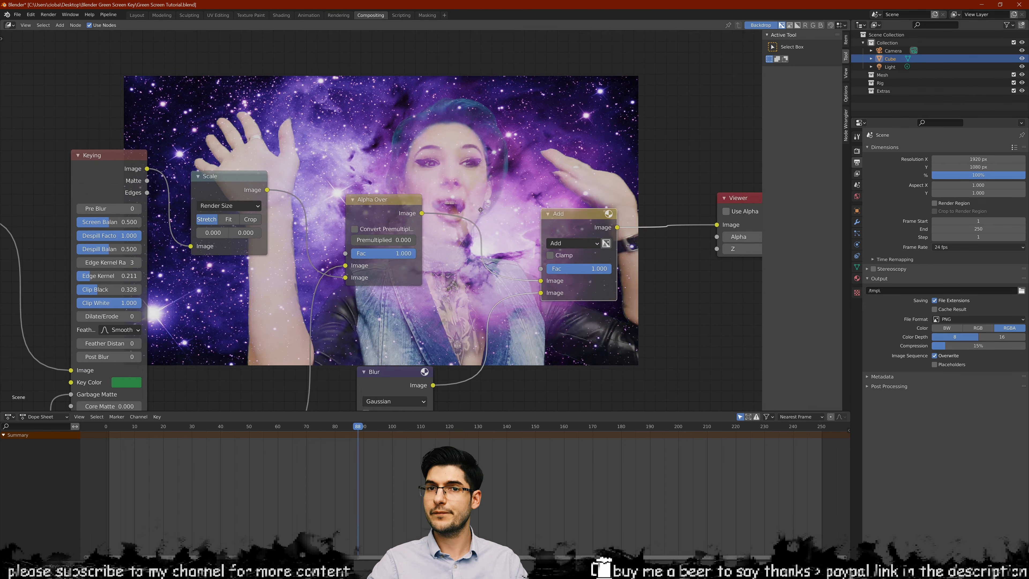
# Step: Set the Blur node's X size to 10 and its Y size to 1
pyautogui.moveTo(510, 248); pyautogui.dragTo(523, 97, button='middle')
pyautogui.scroll(1, 435, 341)
pyautogui.click(431, 344)
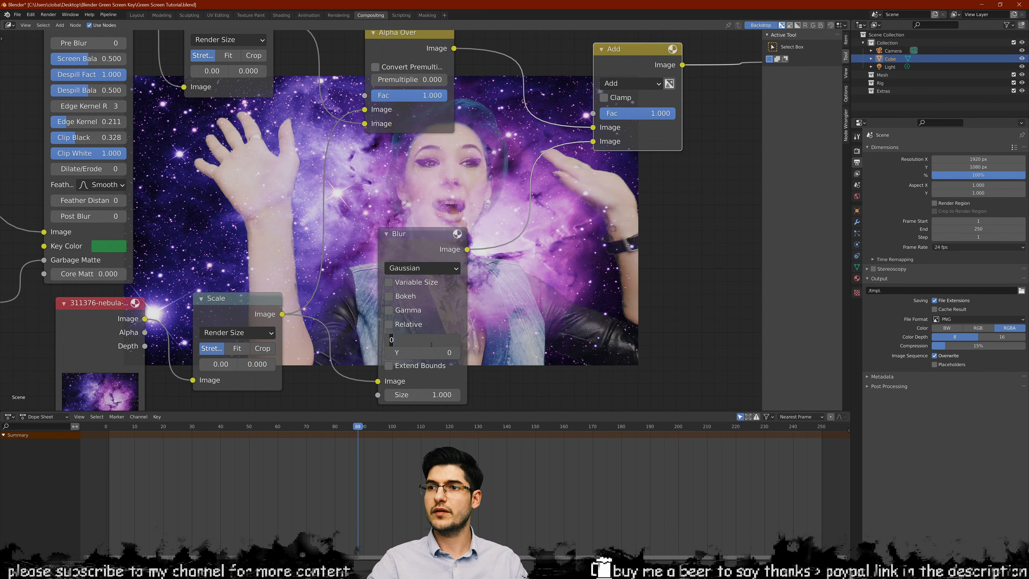
pyautogui.write('10')
pyautogui.press('Return')
pyautogui.click(423, 351)
pyautogui.write('1')
pyautogui.press('Return')
# Step: Add a Dilate/Erode node and place it above the Scale node of the keyed footage
pyautogui.moveTo(445, 69); pyautogui.dragTo(486, 276, button='middle')
pyautogui.scroll(-1, 479, 208)
pyautogui.scroll(1, 489, 211)
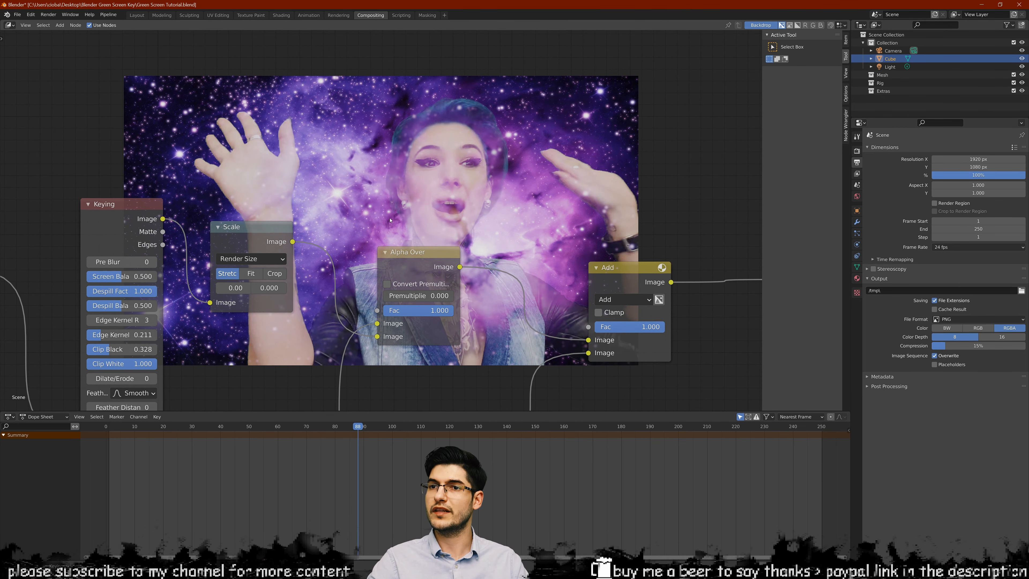
pyautogui.moveTo(361, 161); pyautogui.dragTo(377, 158, button='middle')
pyautogui.hotkey('shift', 'a')
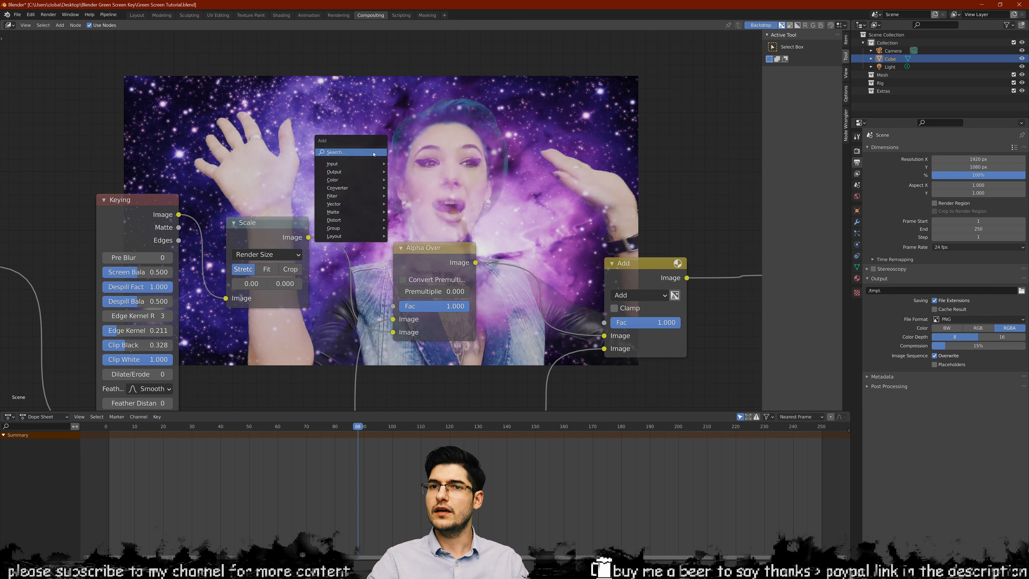
pyautogui.moveTo(353, 166)
pyautogui.write('dilate')
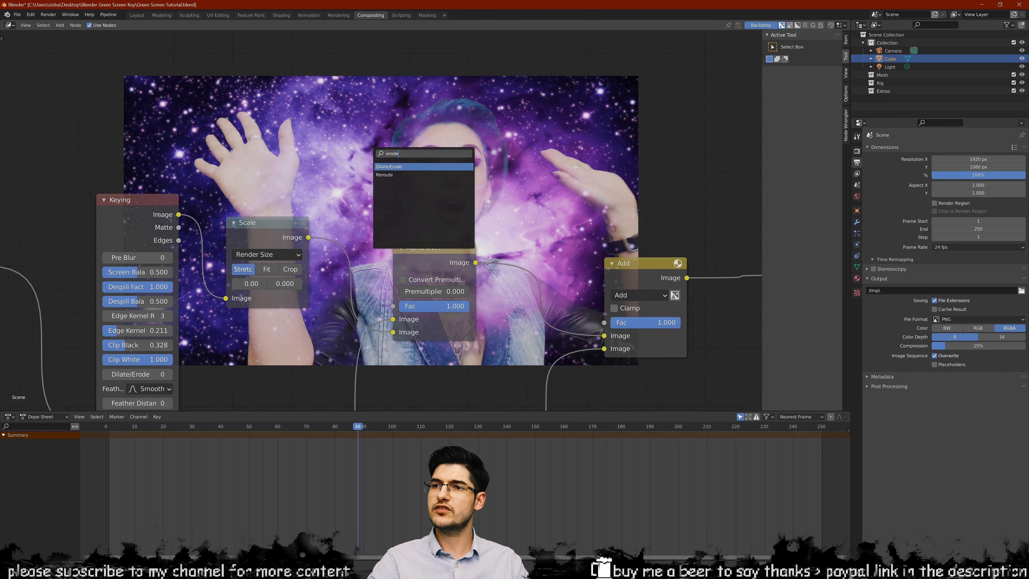
pyautogui.press('Return')
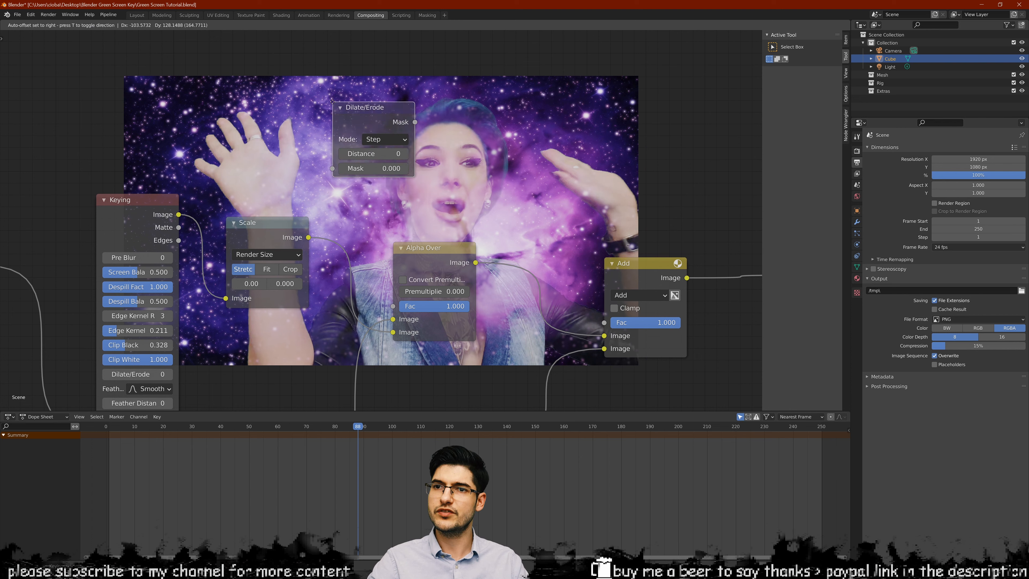
pyautogui.click(329, 92)
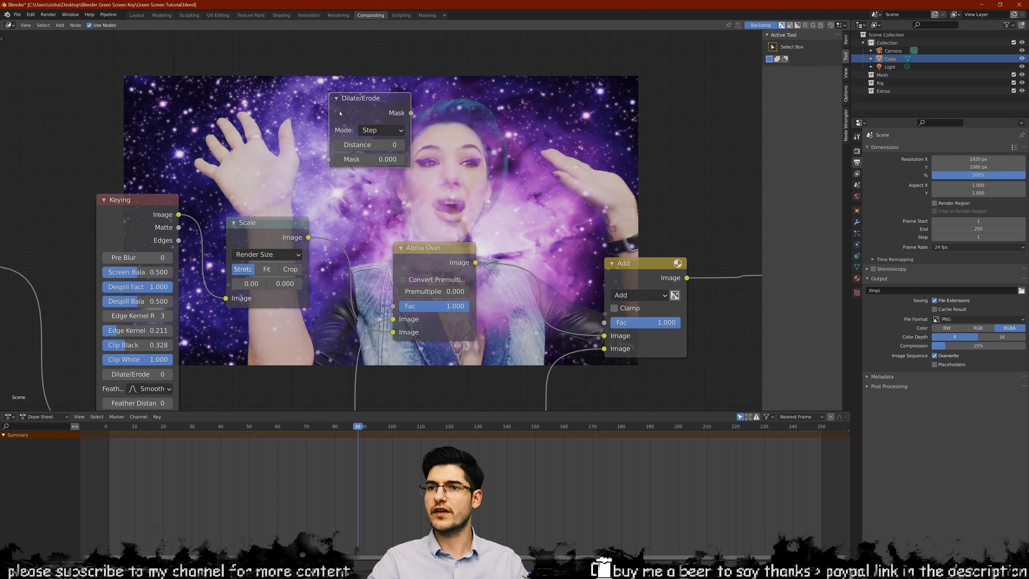
pyautogui.moveTo(340, 113); pyautogui.dragTo(296, 116)
# Step: Link Keying's Matte output to the Dilate/Erode mask input and send the Dilate/Erode result to the Viewer's image input
pyautogui.moveTo(178, 228); pyautogui.dragTo(284, 162)
pyautogui.scroll(1, 292, 161)
pyautogui.moveTo(292, 161); pyautogui.dragTo(253, 122, button='middle')
pyautogui.moveTo(342, 71); pyautogui.dragTo(577, 188)
pyautogui.moveTo(577, 189); pyautogui.dragTo(521, 207, button='middle')
pyautogui.scroll(-2, 330, 117)
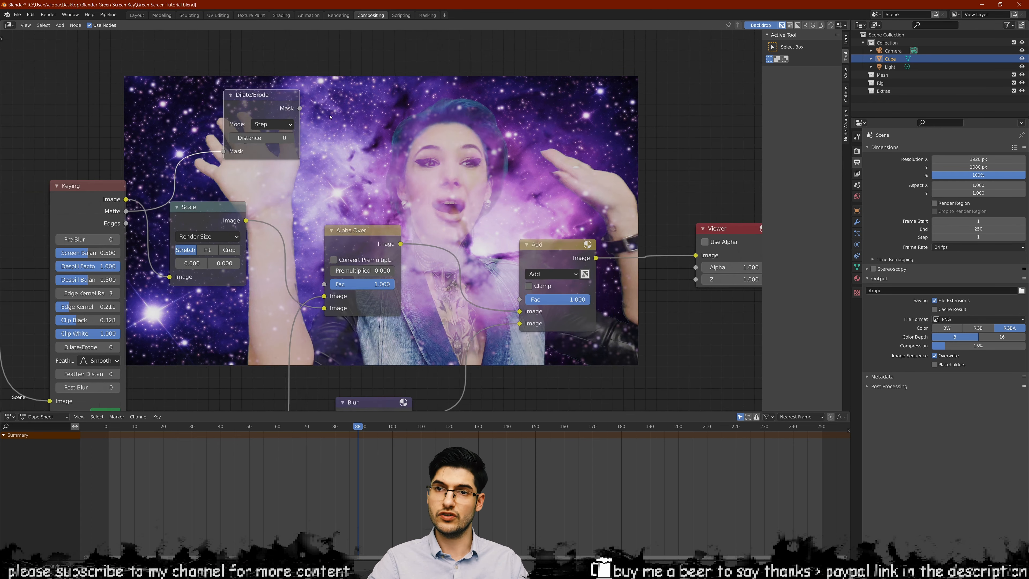
pyautogui.moveTo(299, 108); pyautogui.dragTo(701, 259)
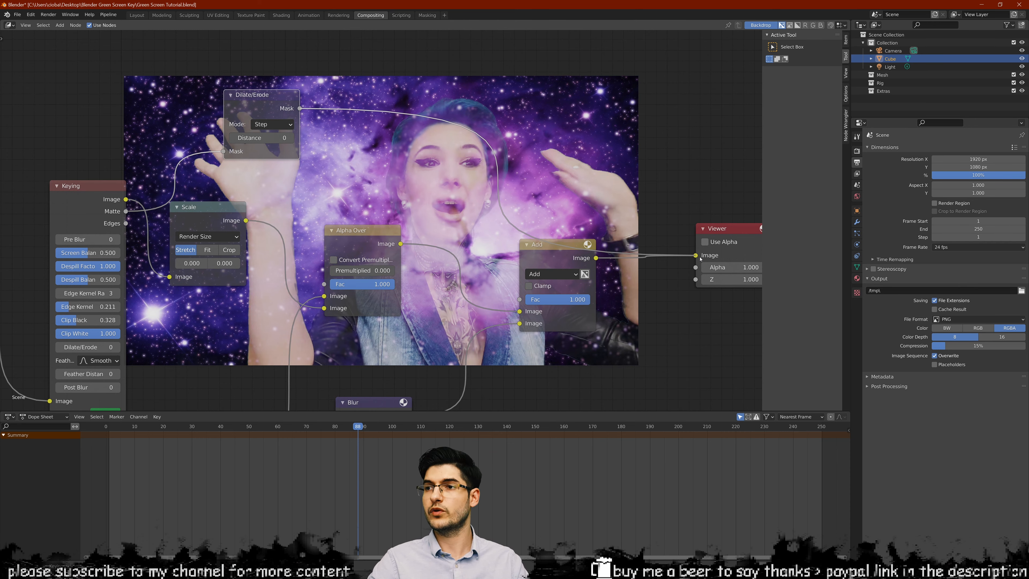
pyautogui.click(567, 107)
pyautogui.moveTo(567, 106); pyautogui.dragTo(579, 105, button='middle')
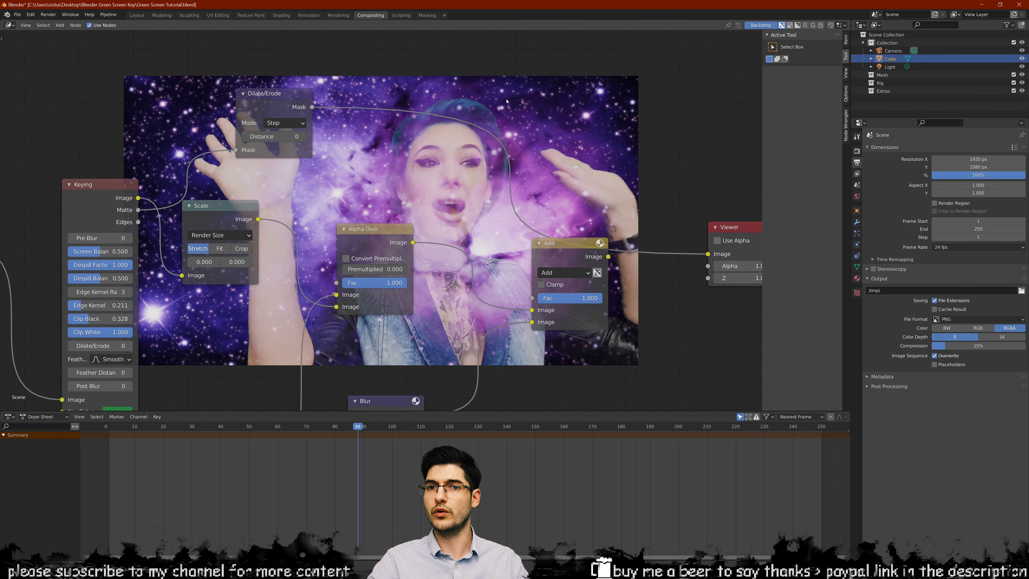
# Step: Add a Math node and place it above the colour Add node
pyautogui.hotkey('shift', 'a')
pyautogui.write('math')
pyautogui.press('Return')
pyautogui.click(574, 71)
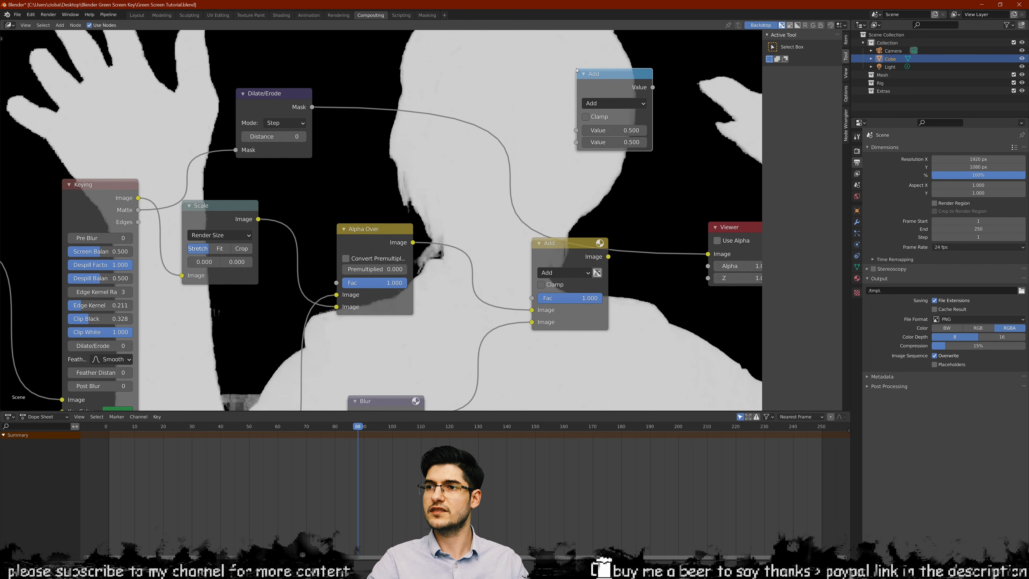
# Step: Duplicate the keyed footage's Scale node onto the Dilate/Erode-to-Viewer link and insert the Math node between Dilate/Erode and the new Scale
pyautogui.scroll(-1, 443, 328)
pyautogui.click(254, 228)
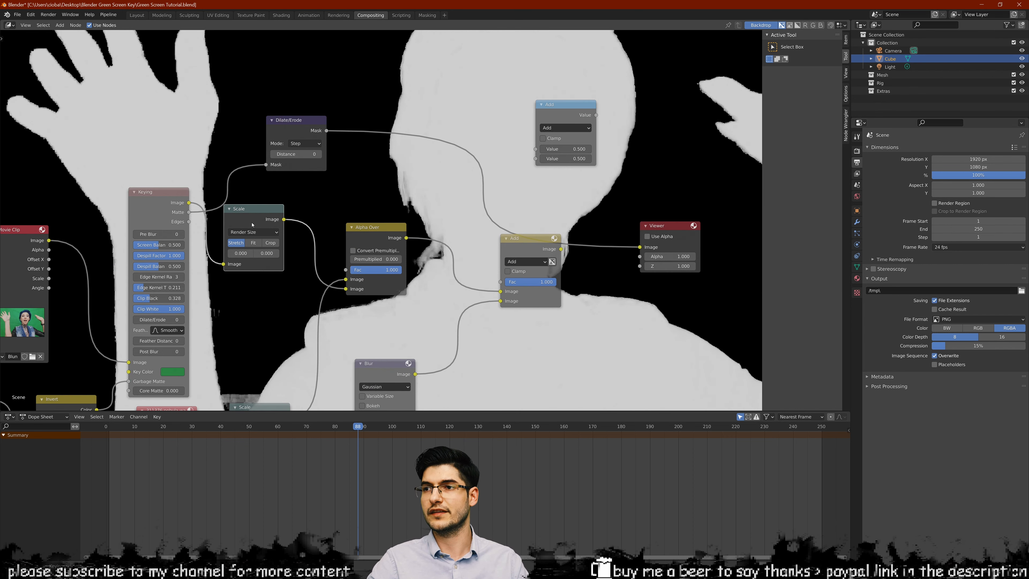
pyautogui.hotkey('shift', 'd')
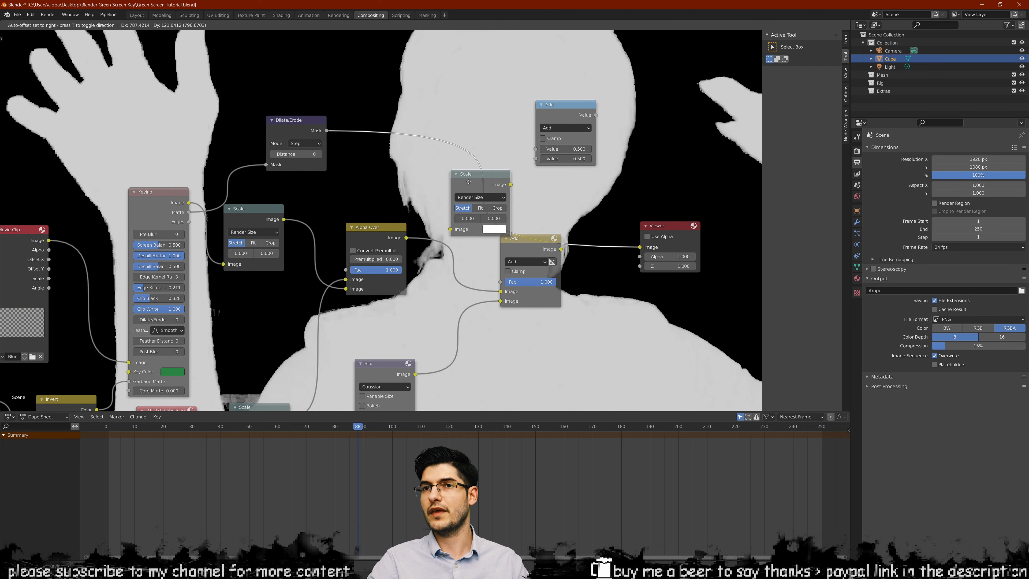
pyautogui.click(479, 179)
pyautogui.moveTo(562, 114); pyautogui.dragTo(392, 123)
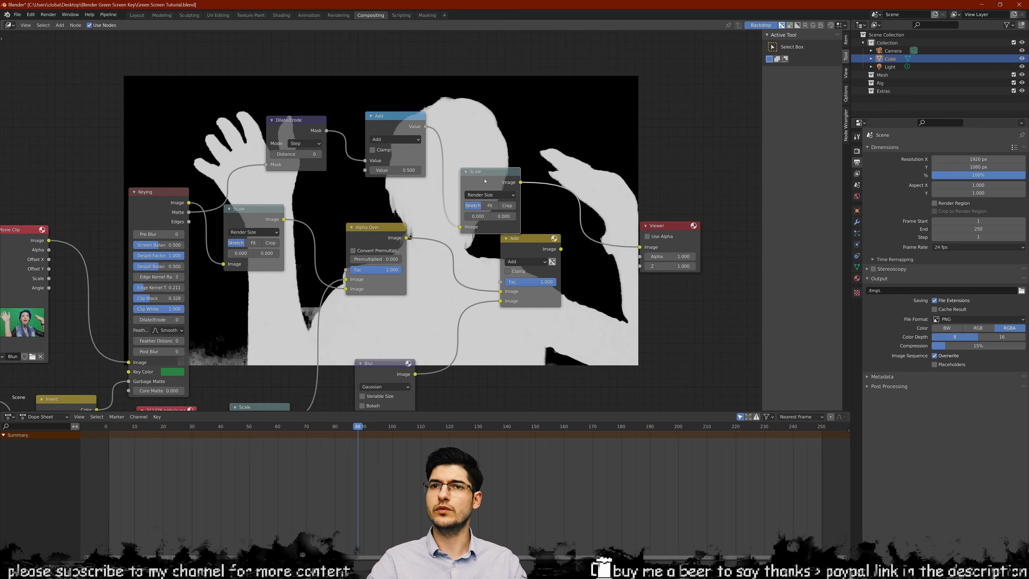
# Step: Spread out the Math node and the duplicated Scale node, and set the Math operation to Subtract
pyautogui.moveTo(485, 180); pyautogui.dragTo(521, 136)
pyautogui.moveTo(378, 130); pyautogui.dragTo(413, 126)
pyautogui.click(417, 137)
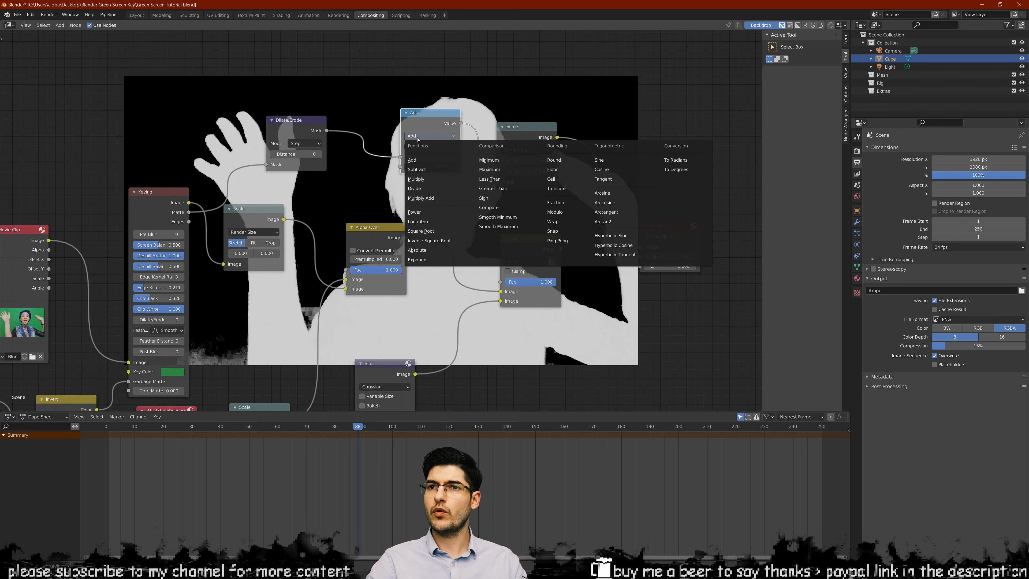
pyautogui.click(419, 171)
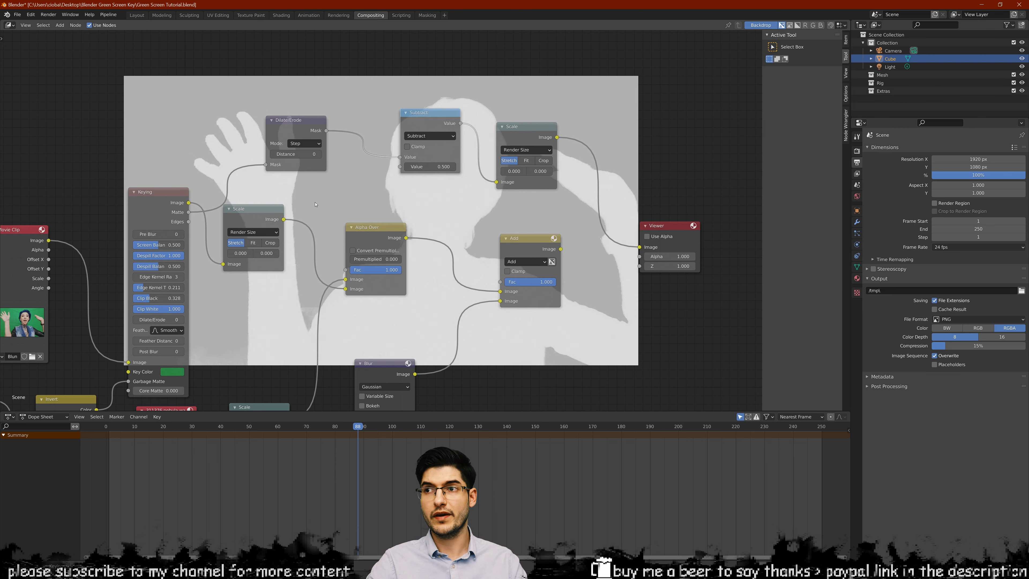
# Step: Feed the keyed footage's Scale output into Subtract's first value with the Dilate/Erode mask in the second, and move the Viewer farther away
pyautogui.moveTo(283, 220); pyautogui.dragTo(400, 167)
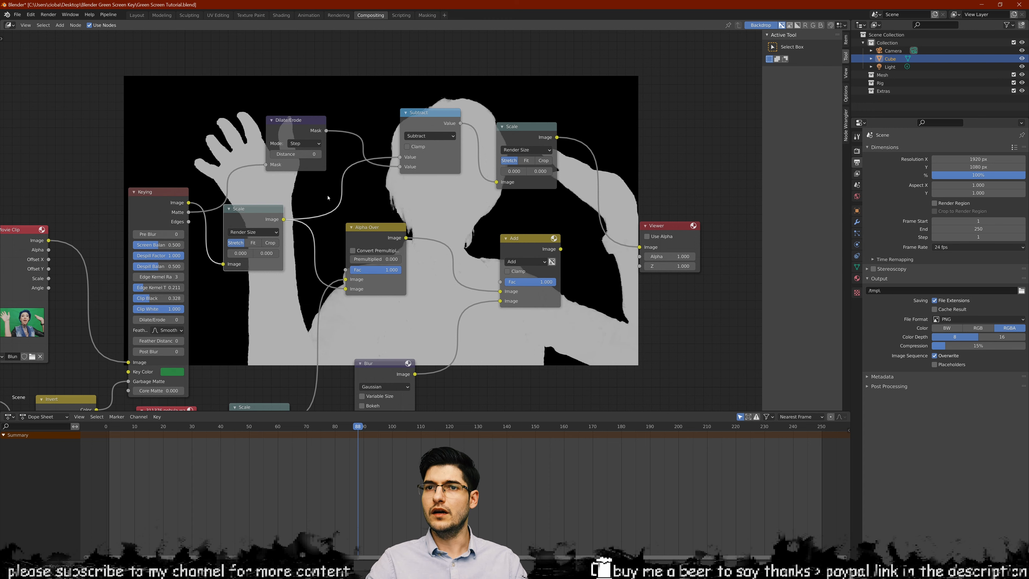
pyautogui.moveTo(495, 214); pyautogui.dragTo(470, 209, button='middle')
pyautogui.moveTo(471, 132); pyautogui.dragTo(462, 127)
pyautogui.moveTo(643, 233); pyautogui.dragTo(705, 240)
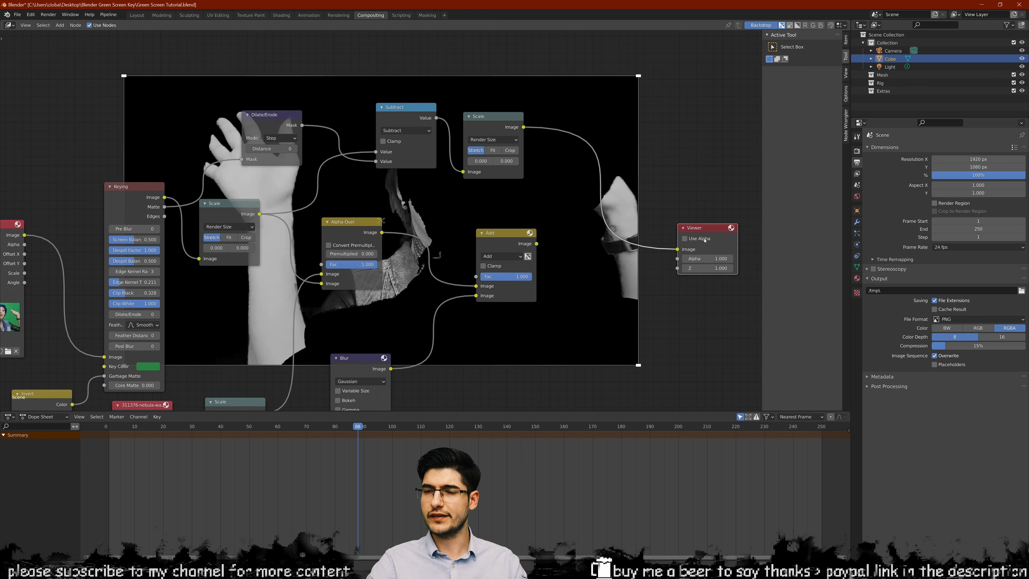
# Step: Set the Dilate/Erode distance to -20 and its mode to Feather
pyautogui.moveTo(543, 241); pyautogui.dragTo(519, 237, button='middle')
pyautogui.scroll(1, 494, 218)
pyautogui.moveTo(492, 203); pyautogui.dragTo(481, 207, button='middle')
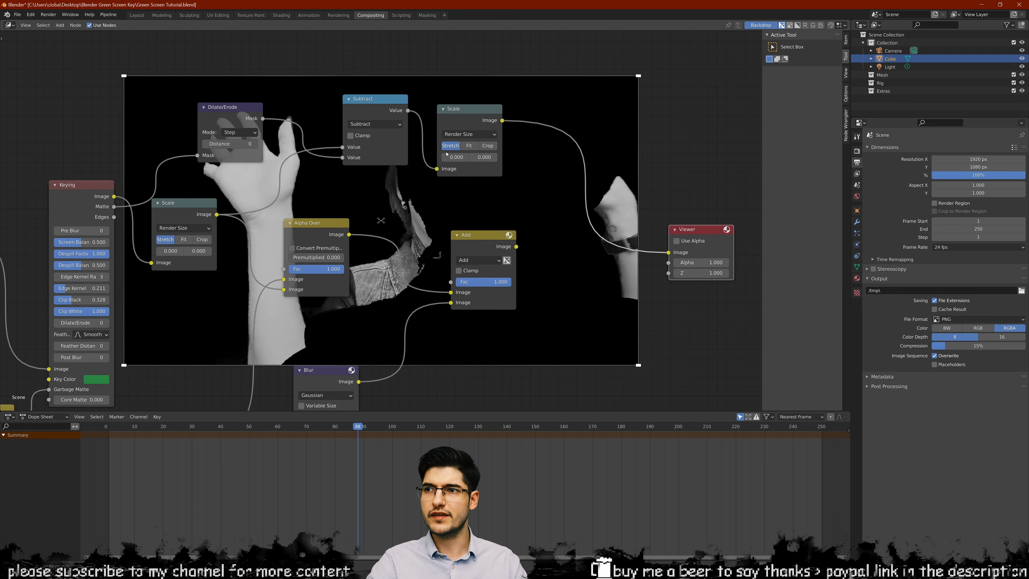
pyautogui.scroll(1, 447, 154)
pyautogui.moveTo(412, 187); pyautogui.dragTo(401, 211, button='middle')
pyautogui.scroll(1, 407, 207)
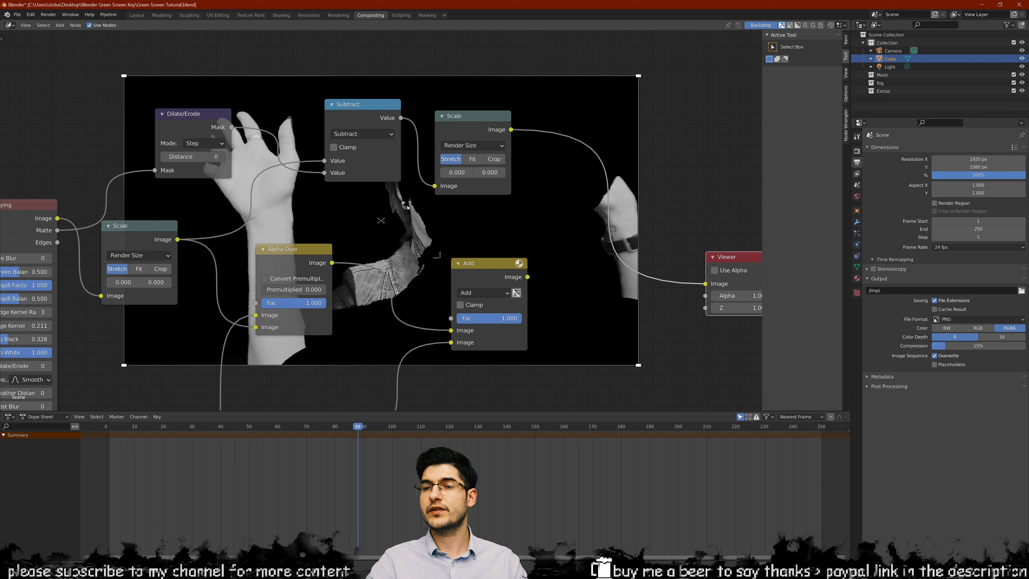
pyautogui.click(190, 156)
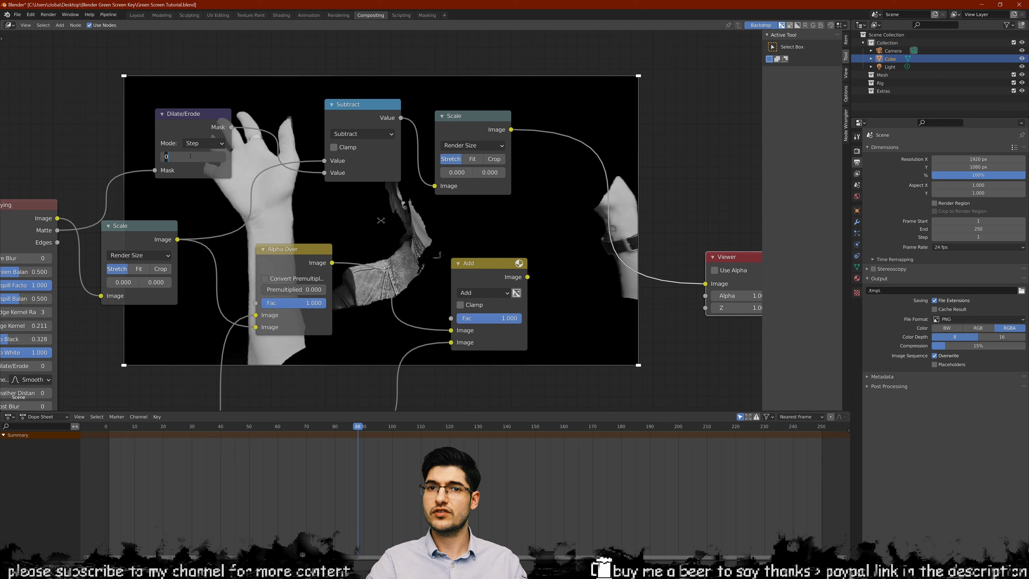
pyautogui.press('Return')
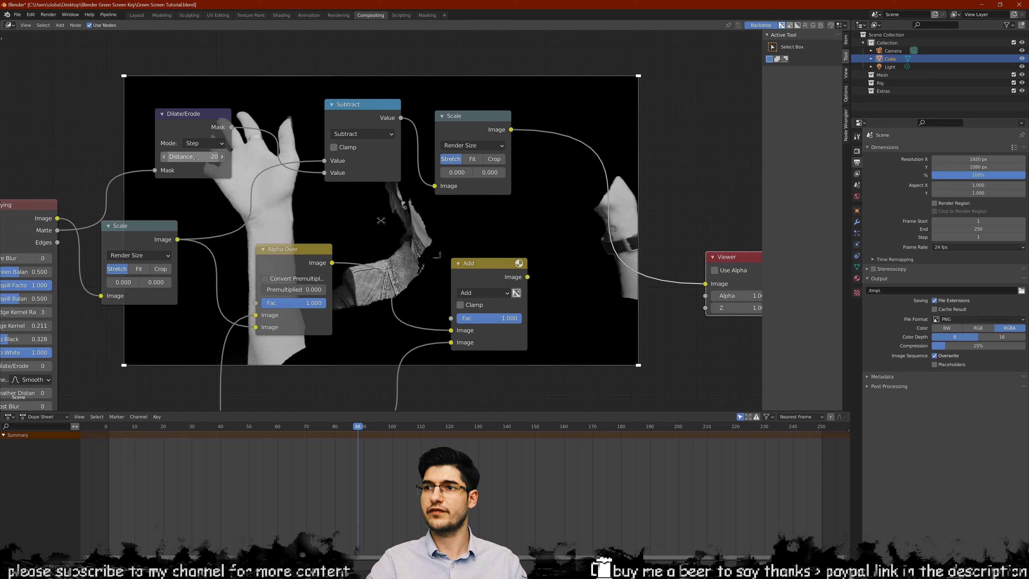
pyautogui.click(204, 143)
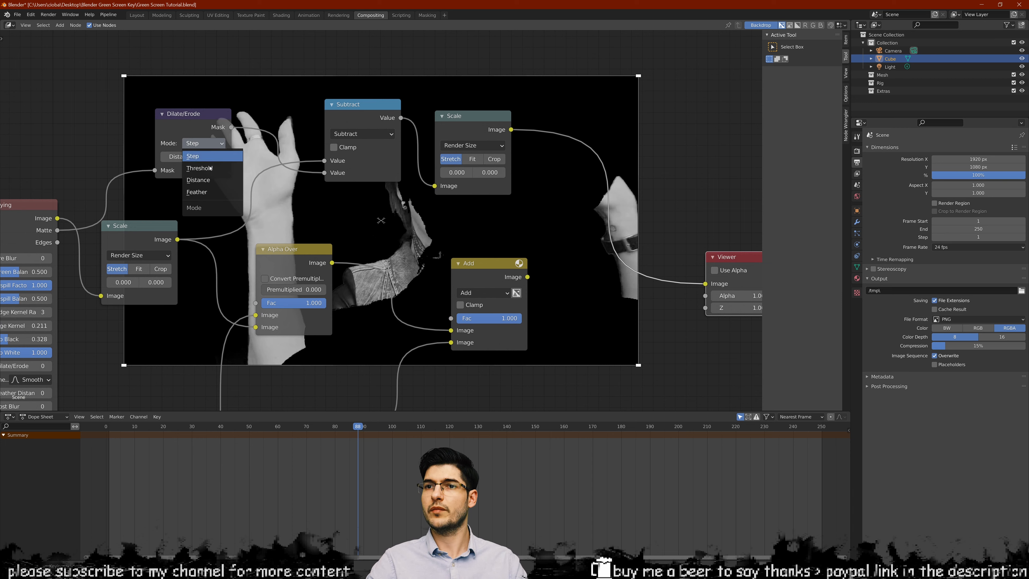
pyautogui.click(206, 193)
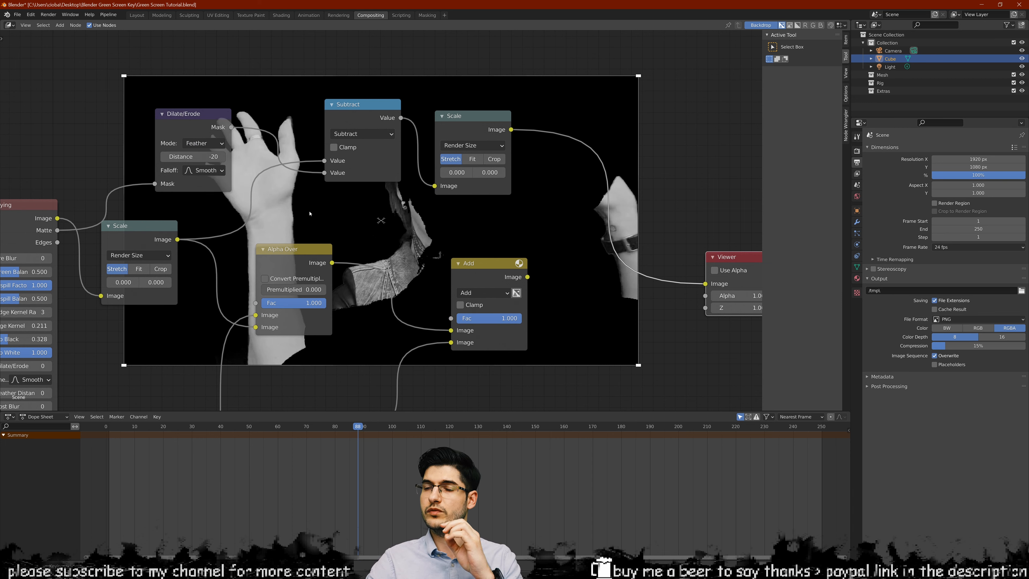
# Step: Reroute the duplicated Scale's output from the Viewer to the Add node's factor, link Add to the Viewer, and move Add beside the Viewer
pyautogui.moveTo(309, 213); pyautogui.dragTo(346, 206, button='middle')
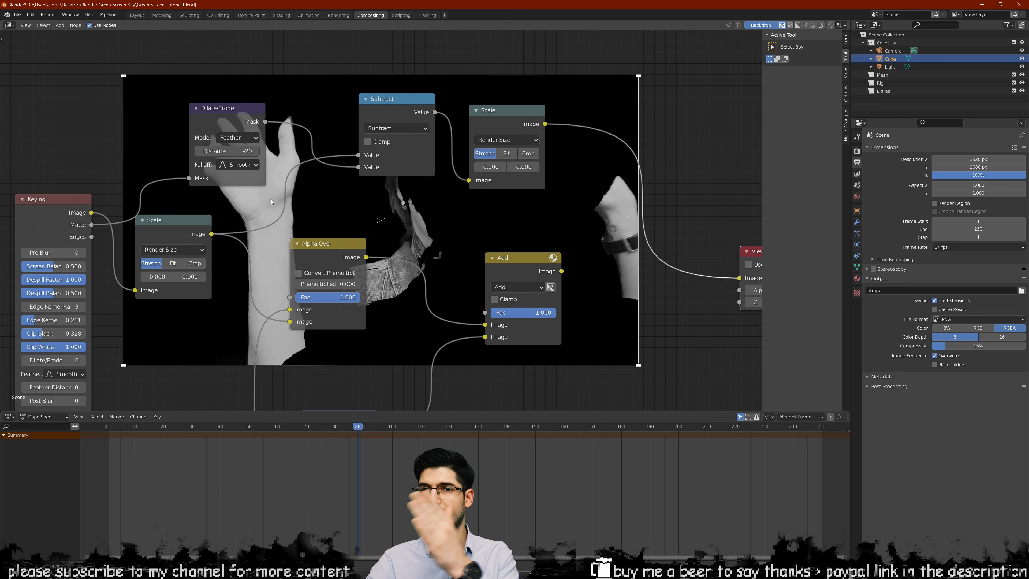
pyautogui.scroll(-2, 412, 191)
pyautogui.scroll(2, 412, 191)
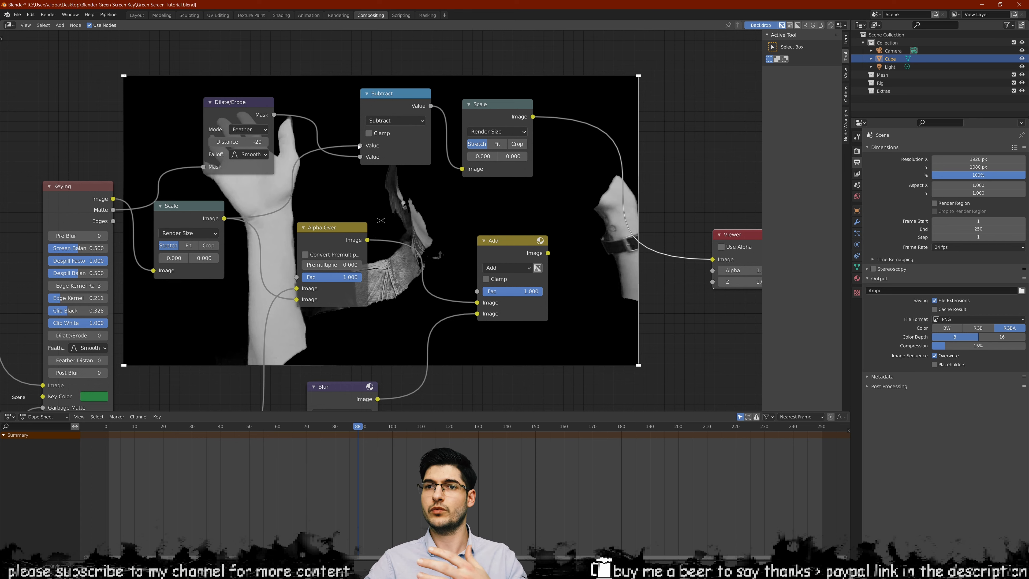
pyautogui.moveTo(367, 251); pyautogui.dragTo(340, 252, button='middle')
pyautogui.scroll(-3, 341, 251)
pyautogui.moveTo(507, 247); pyautogui.dragTo(445, 235, button='middle')
pyautogui.moveTo(562, 243); pyautogui.dragTo(373, 268)
pyautogui.moveTo(432, 238); pyautogui.dragTo(559, 243)
pyautogui.moveTo(391, 235); pyautogui.dragTo(489, 235)
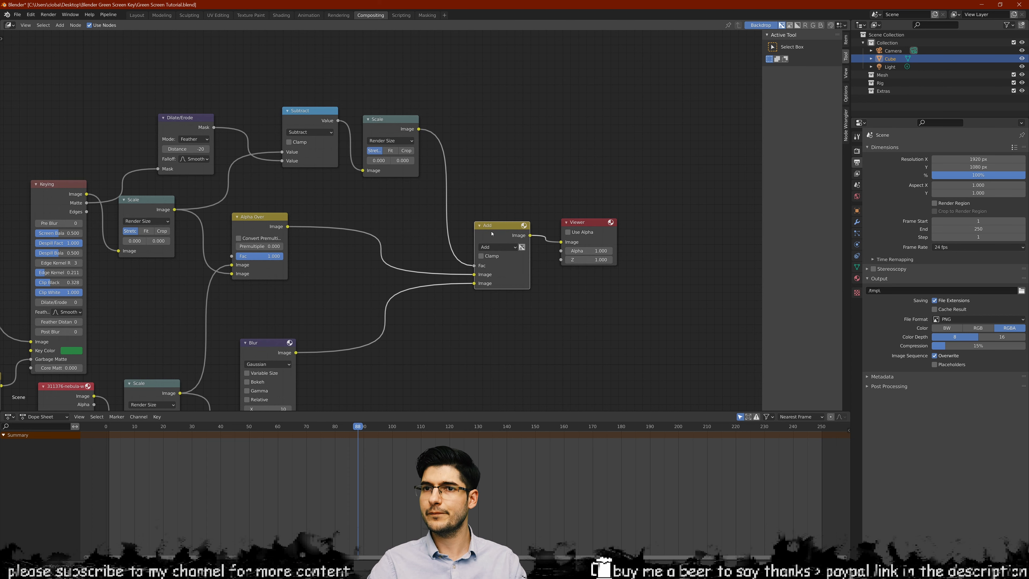
# Step: Add a Mix node and insert it on the link between the matte's Scale node and the Add node's factor
pyautogui.scroll(2, 464, 269)
pyautogui.moveTo(490, 322); pyautogui.dragTo(505, 302, button='middle')
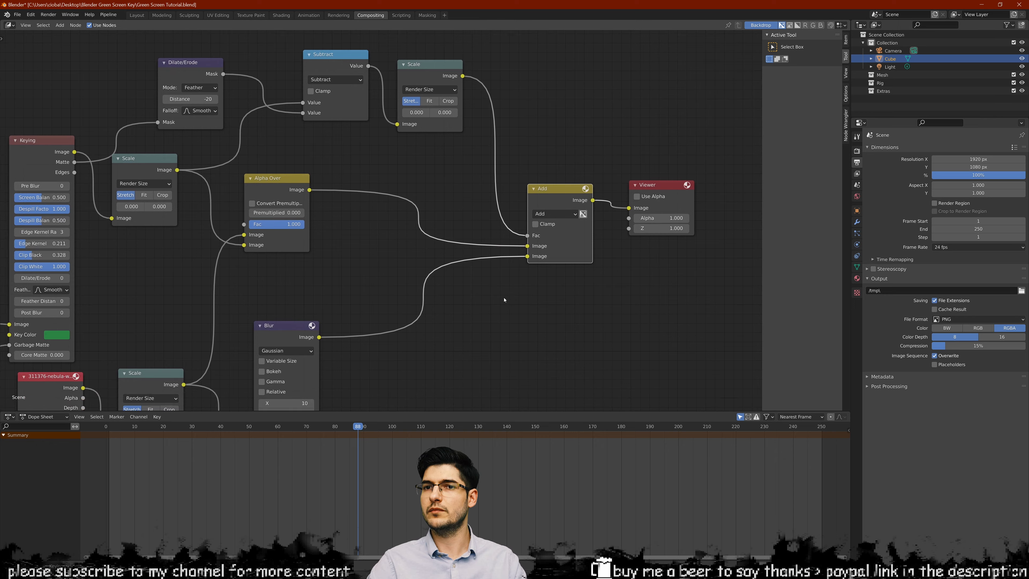
pyautogui.scroll(1, 505, 301)
pyautogui.scroll(-1, 467, 180)
pyautogui.moveTo(467, 180); pyautogui.dragTo(466, 224, button='middle')
pyautogui.hotkey('shift', 'a')
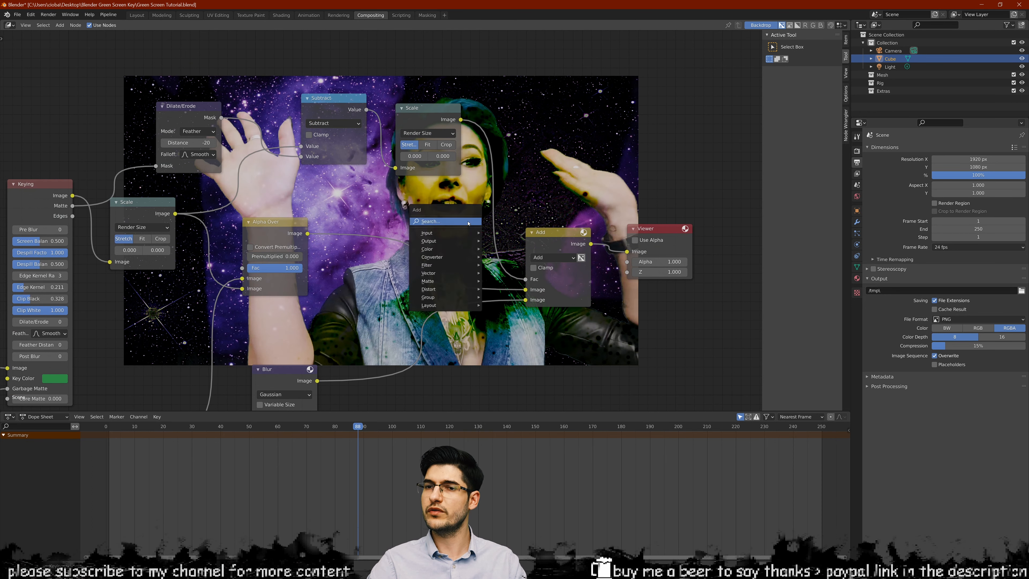
pyautogui.write('multi')
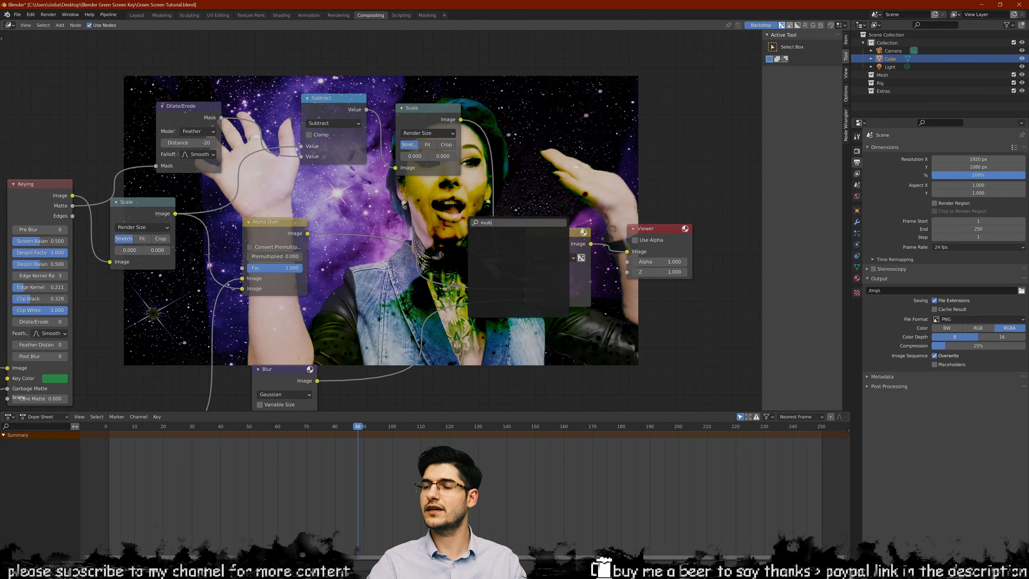
pyautogui.press('Return')
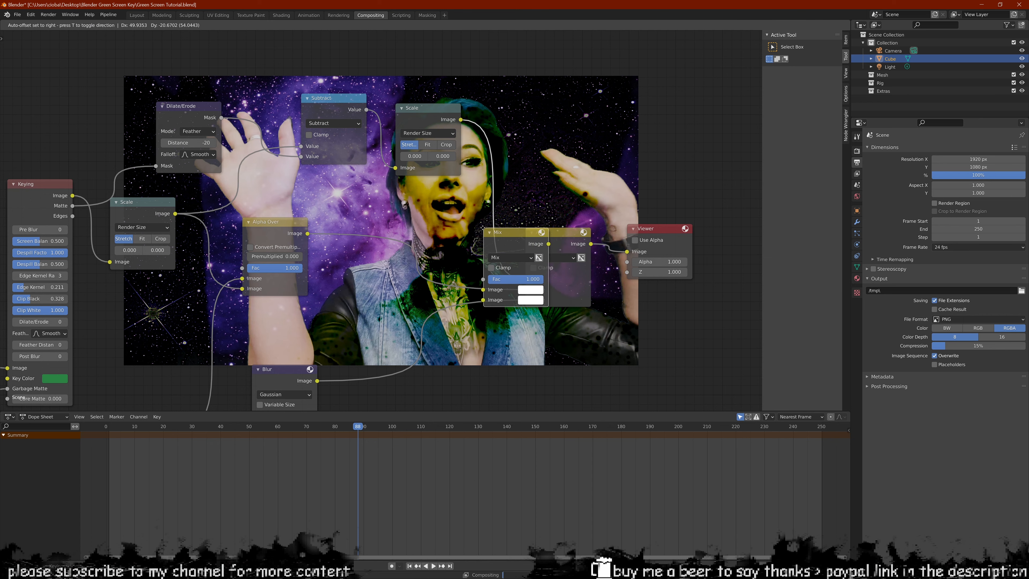
pyautogui.click(488, 181)
# Step: Set the new Mix node to Multiply with a black second colour and a factor of 0.272
pyautogui.scroll(1, 487, 181)
pyautogui.click(550, 180)
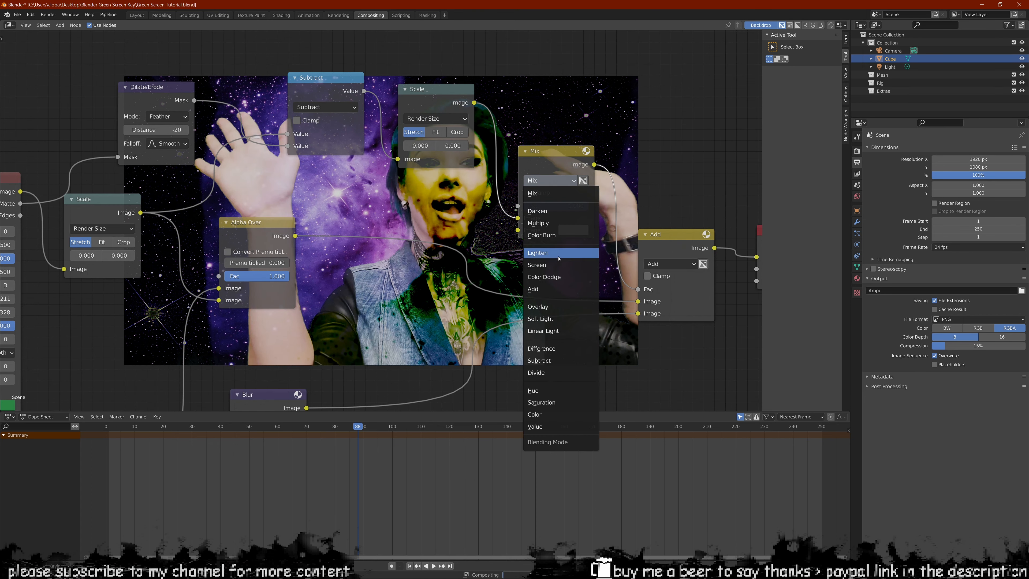
pyautogui.click(562, 224)
pyautogui.click(561, 233)
pyautogui.moveTo(652, 102); pyautogui.dragTo(652, 154)
pyautogui.scroll(-2, 548, 320)
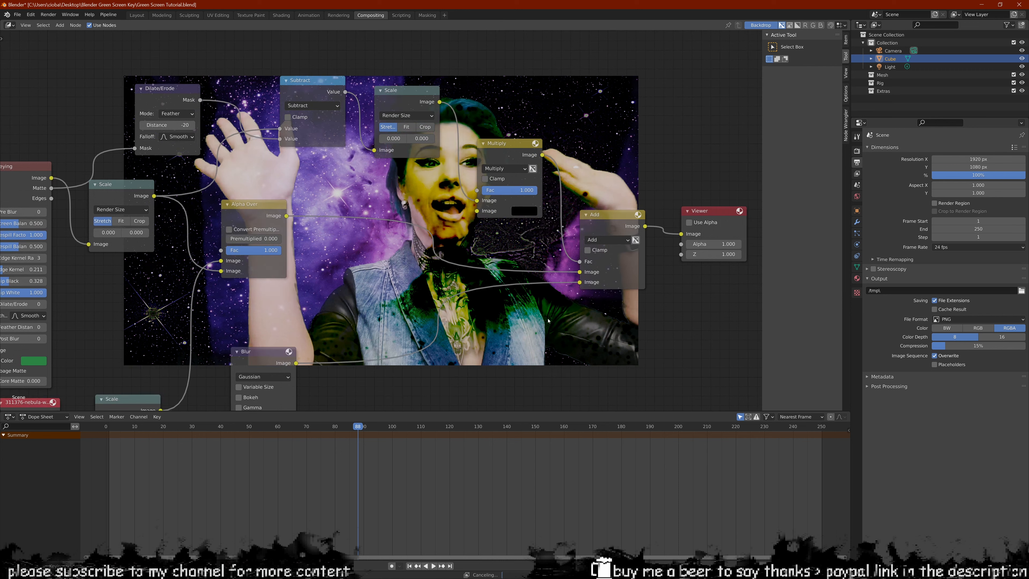
pyautogui.moveTo(525, 193); pyautogui.dragTo(486, 197)
pyautogui.scroll(1, 527, 162)
pyautogui.scroll(-2, 395, 284)
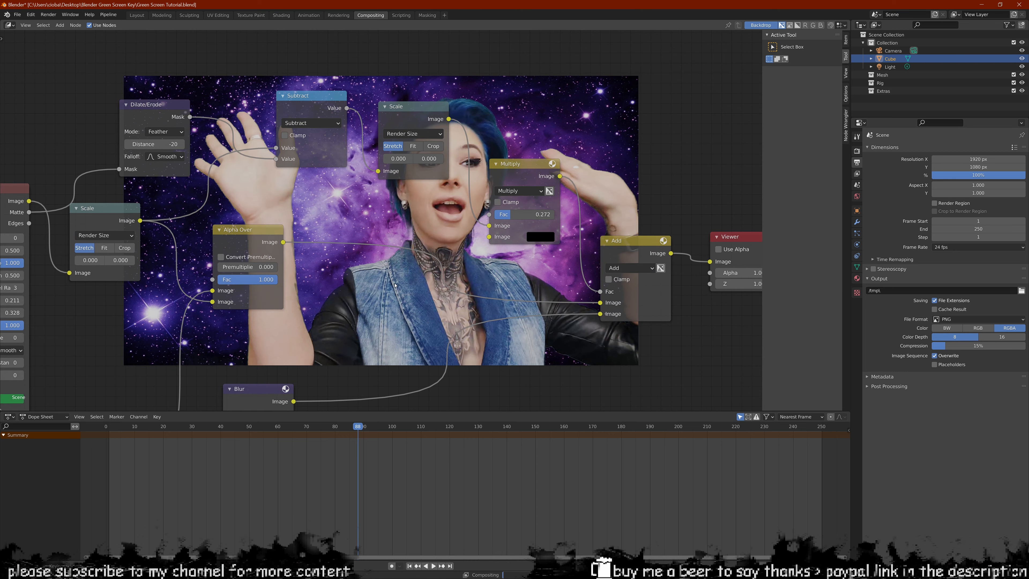
# Step: Disconnect the Scale node from Subtract's first value and feed the Keying node's Matte output into it instead
pyautogui.moveTo(423, 290); pyautogui.dragTo(407, 308, button='middle')
pyautogui.scroll(2, 324, 176)
pyautogui.moveTo(300, 156); pyautogui.dragTo(343, 201, button='middle')
pyautogui.scroll(1, 357, 210)
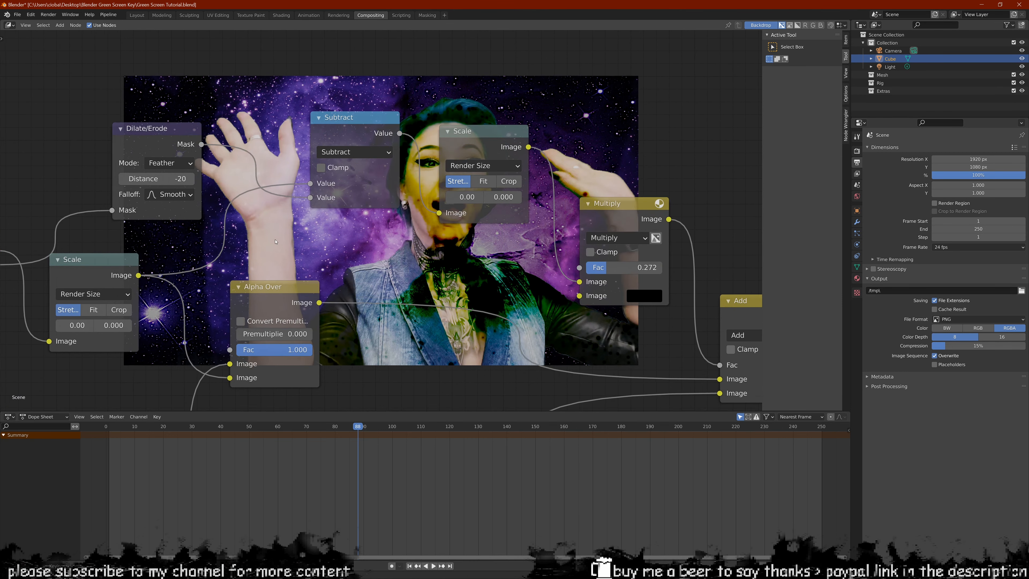
pyautogui.moveTo(211, 259); pyautogui.dragTo(310, 232, button='middle')
pyautogui.moveTo(408, 158); pyautogui.dragTo(338, 142)
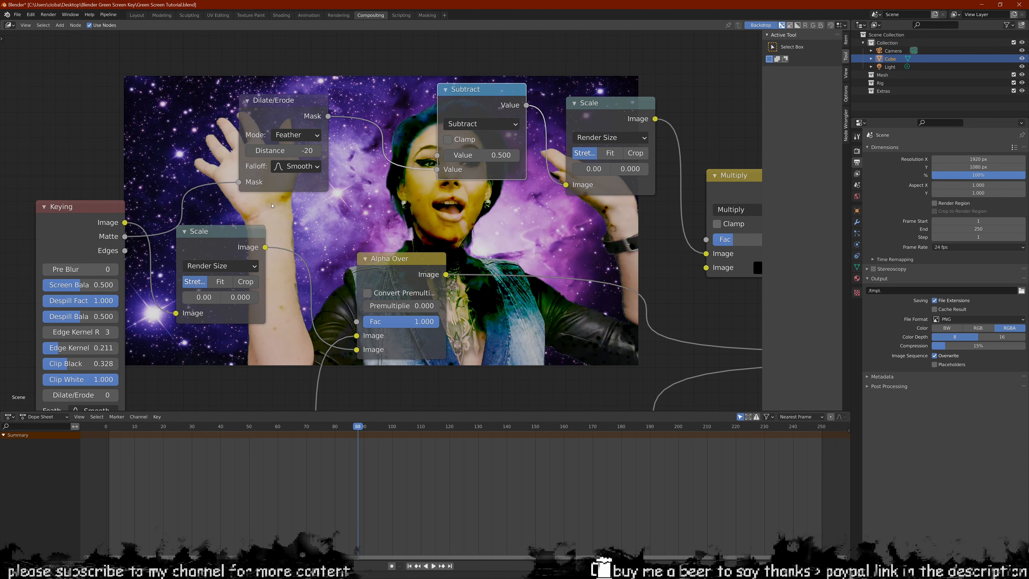
pyautogui.moveTo(125, 236); pyautogui.dragTo(447, 159)
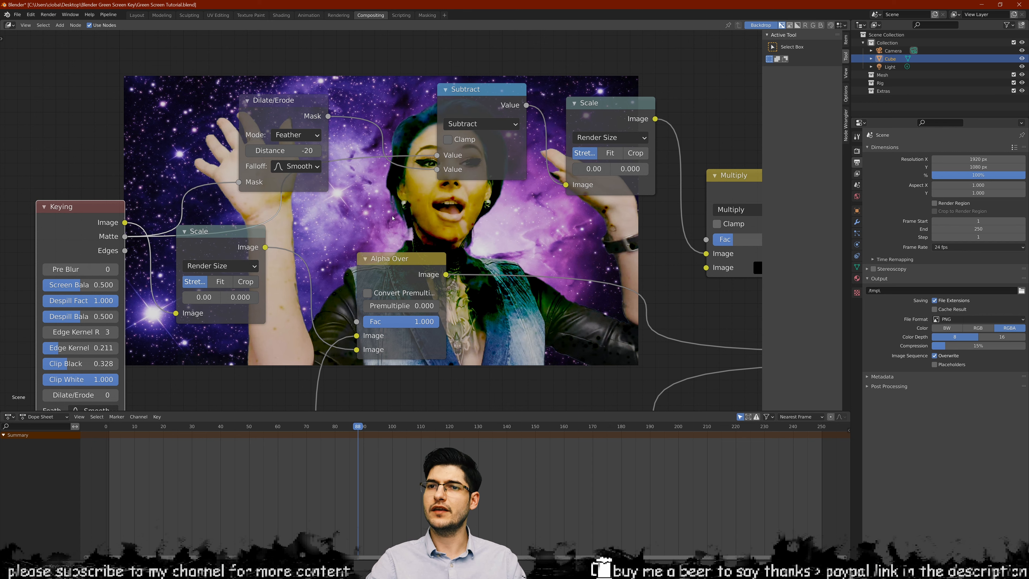
# Step: Lower the Multiply factor to 0.139 and move the Dilate/Erode node up, clear of the matte link
pyautogui.moveTo(596, 247); pyautogui.dragTo(507, 239, button='middle')
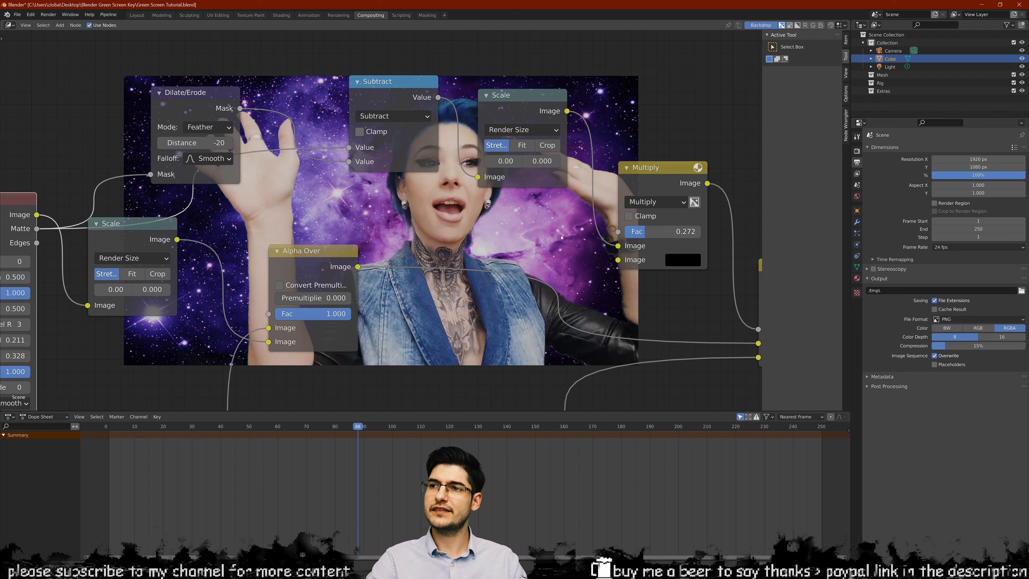
pyautogui.moveTo(443, 227); pyautogui.dragTo(381, 292, button='middle')
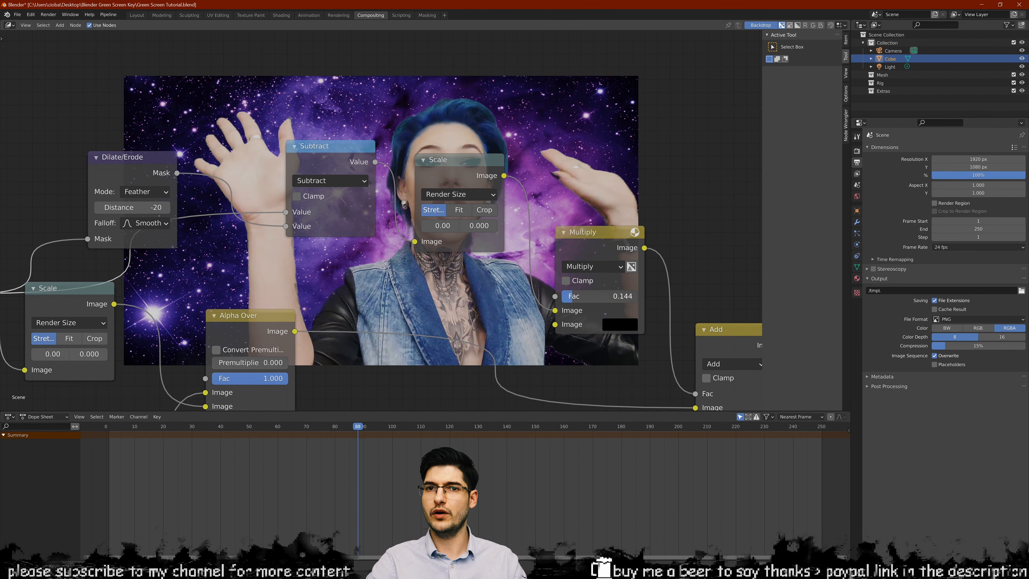
pyautogui.moveTo(483, 288); pyautogui.dragTo(510, 278, button='middle')
pyautogui.moveTo(151, 170); pyautogui.dragTo(135, 116)
pyautogui.moveTo(212, 178); pyautogui.dragTo(250, 163, button='middle')
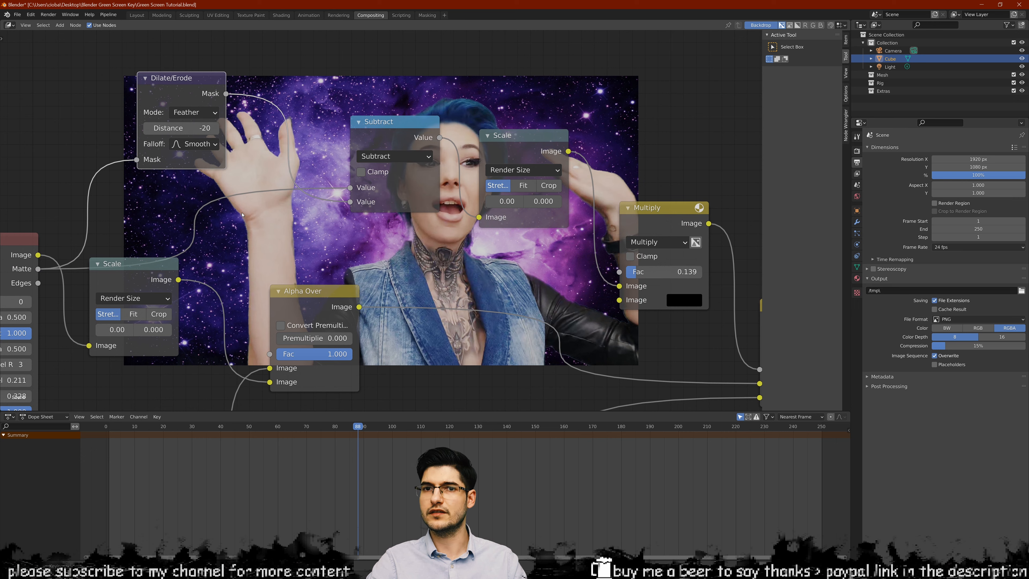
pyautogui.scroll(1, 242, 215)
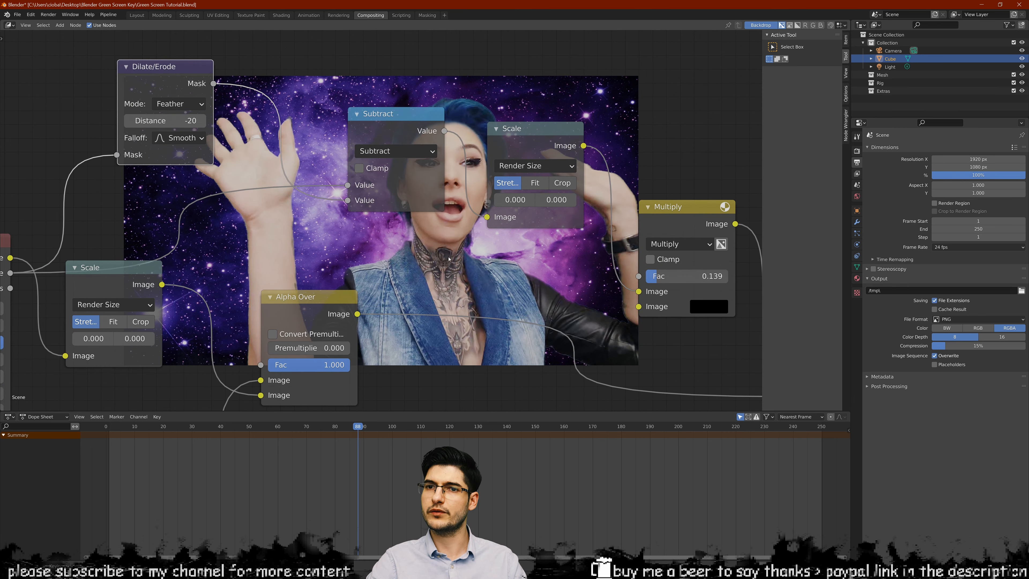
# Step: Try a stronger Multiply factor of 0.444, then settle on 0.067 for a subtle light wrap
pyautogui.moveTo(578, 273); pyautogui.dragTo(376, 221, button='middle')
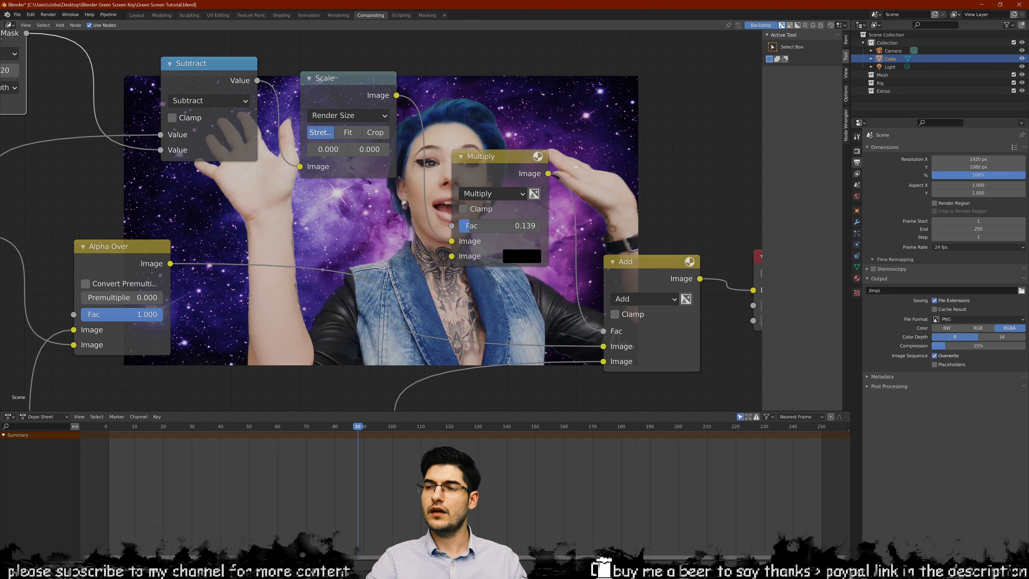
pyautogui.moveTo(606, 329); pyautogui.dragTo(561, 330, button='middle')
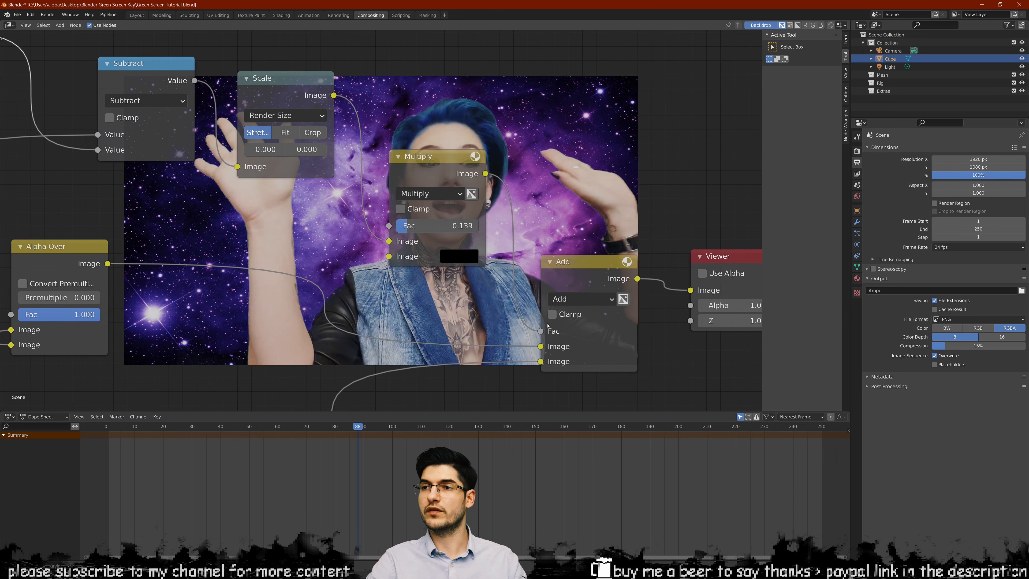
pyautogui.moveTo(482, 310); pyautogui.dragTo(442, 311, button='middle')
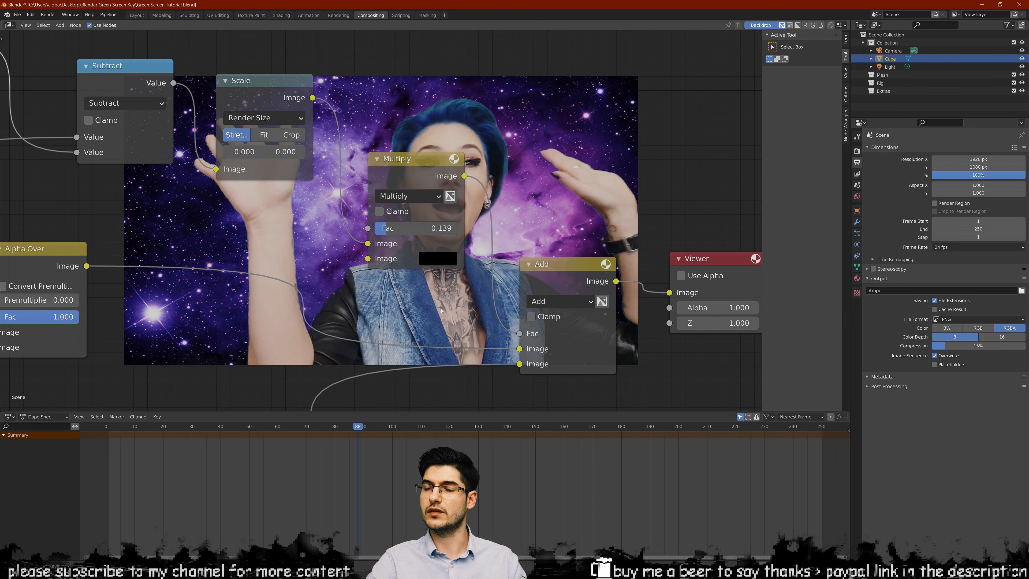
pyautogui.moveTo(377, 259); pyautogui.dragTo(442, 254, button='middle')
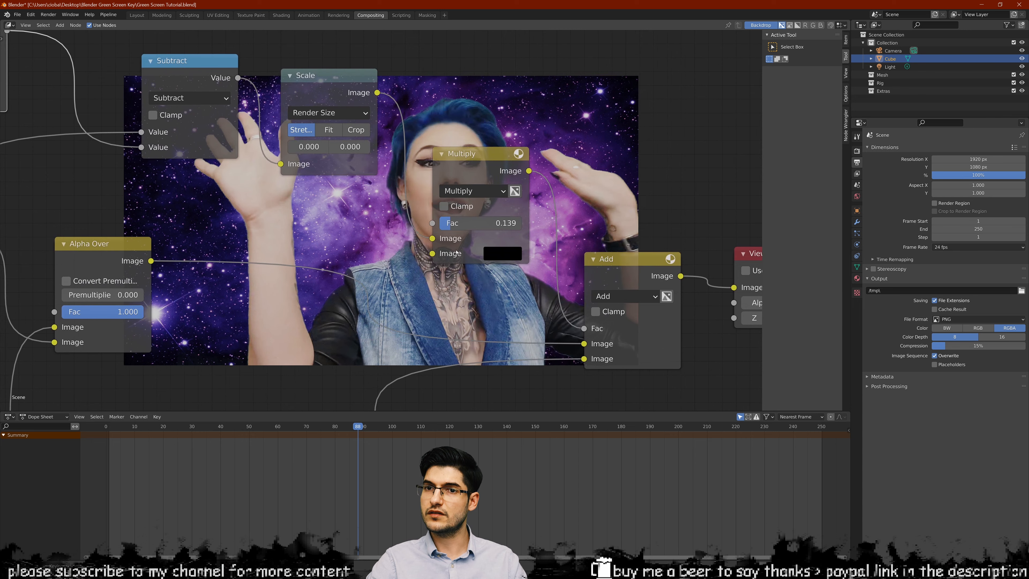
pyautogui.moveTo(466, 226); pyautogui.dragTo(498, 224)
pyautogui.scroll(-1, 499, 224)
pyautogui.moveTo(499, 223); pyautogui.dragTo(562, 259, button='middle')
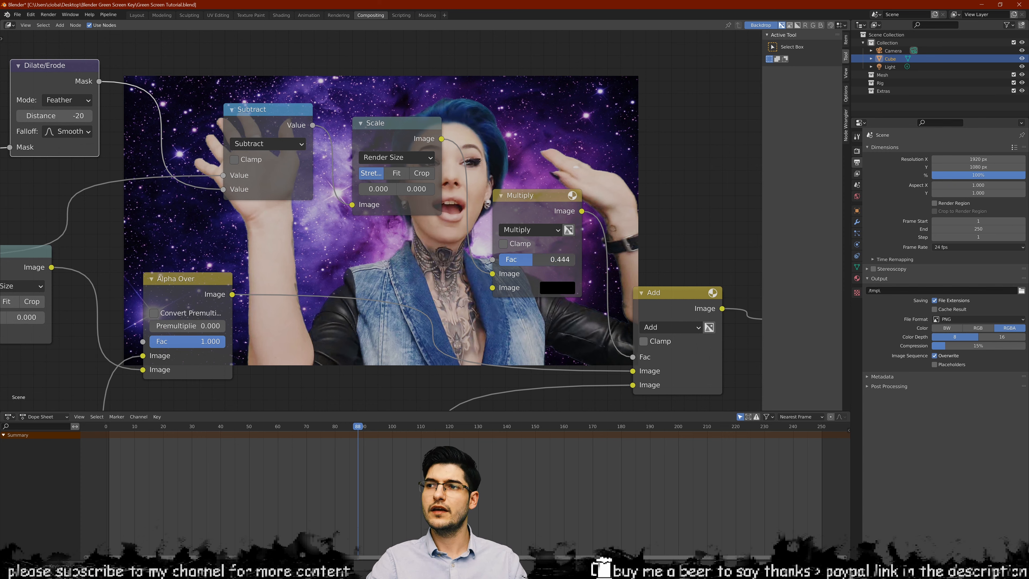
# Step: Set the Dilate/Erode distance to -50
pyautogui.moveTo(167, 193); pyautogui.dragTo(214, 202, button='middle')
pyautogui.click(111, 126)
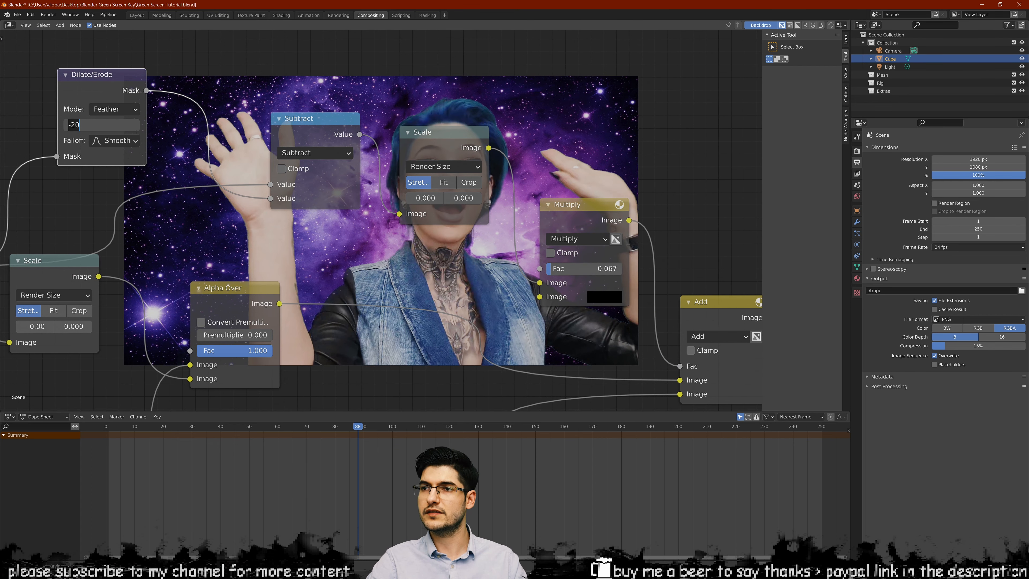
pyautogui.write('-50')
pyautogui.press('Return')
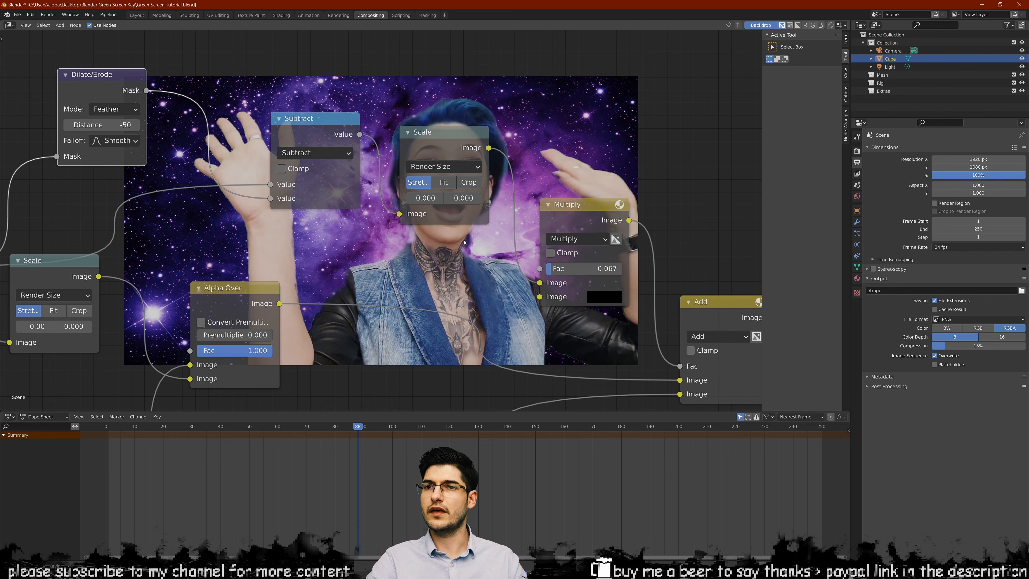
# Step: Move the Viewer node farther from the Add node to make room between them
pyautogui.moveTo(469, 251); pyautogui.dragTo(251, 272, button='middle')
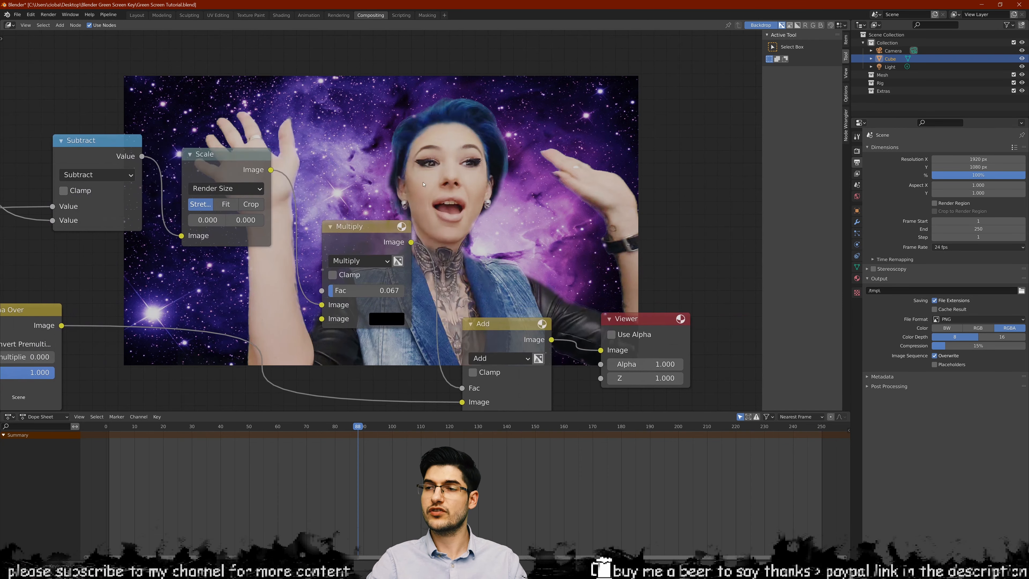
pyautogui.moveTo(489, 207); pyautogui.dragTo(538, 191, button='middle')
pyautogui.moveTo(538, 191); pyautogui.dragTo(699, 193)
pyautogui.scroll(-1, 699, 193)
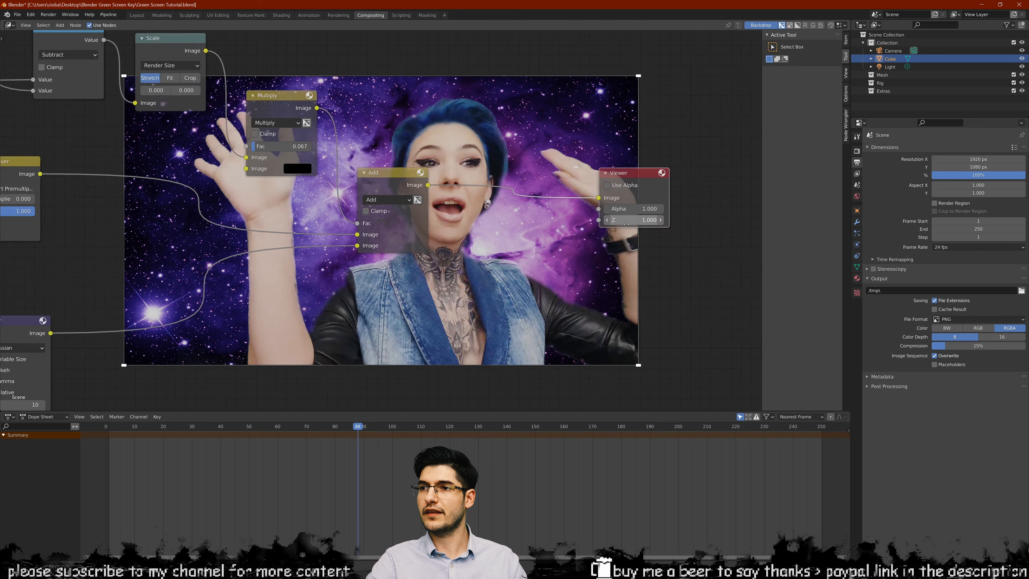
pyautogui.moveTo(500, 175); pyautogui.dragTo(555, 183, button='middle')
pyautogui.moveTo(556, 183); pyautogui.dragTo(593, 150)
# Step: Add a Composite output node and place it below the Viewer
pyautogui.hotkey('shift', 'a')
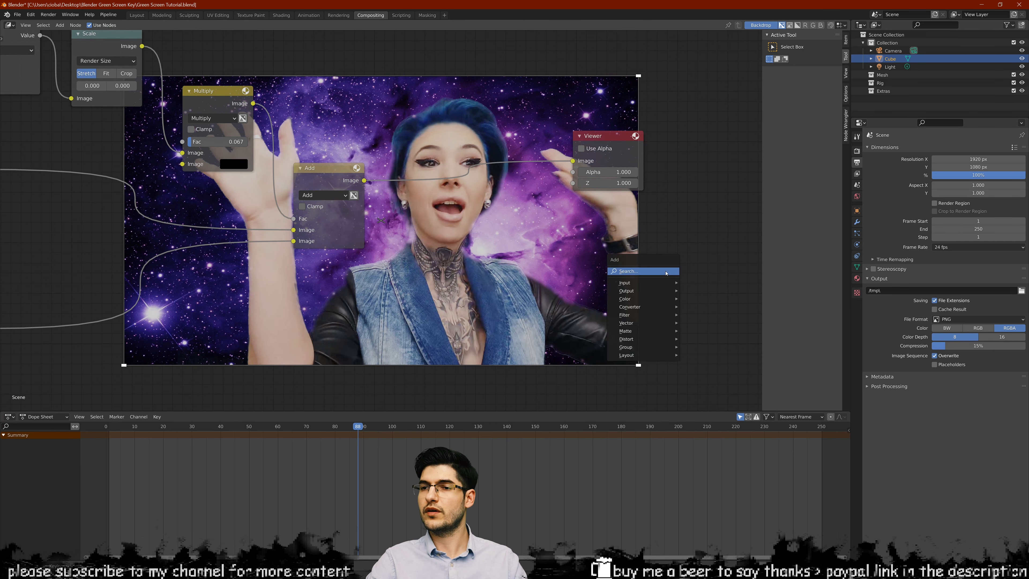
pyautogui.click(666, 260)
pyautogui.write('comp')
pyautogui.press('Return')
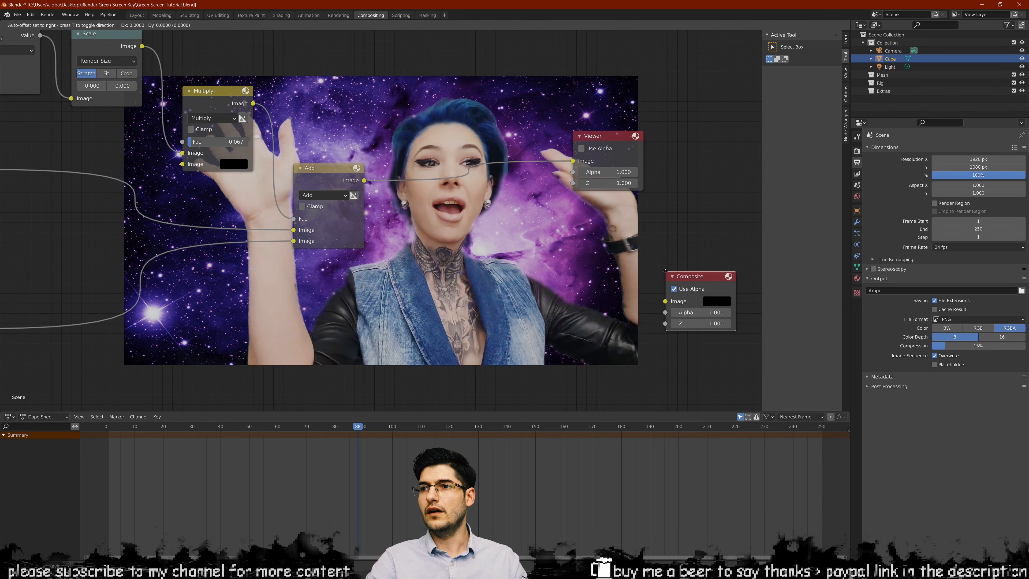
pyautogui.click(571, 215)
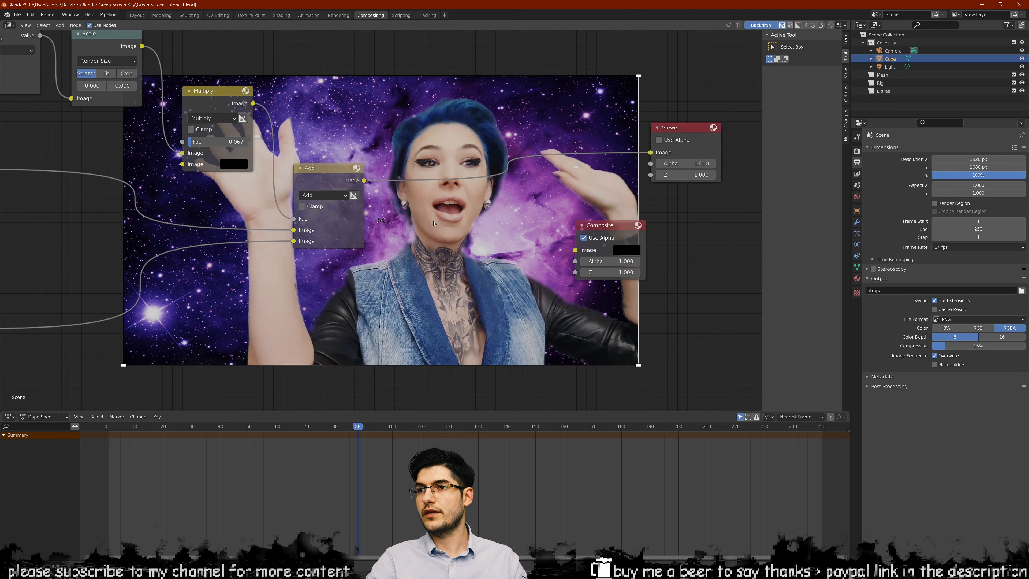
# Step: Add a Color Balance node and insert it on the link between the Add node and the Viewer
pyautogui.hotkey('shift', 'a')
pyautogui.click(470, 237)
pyautogui.write('colo')
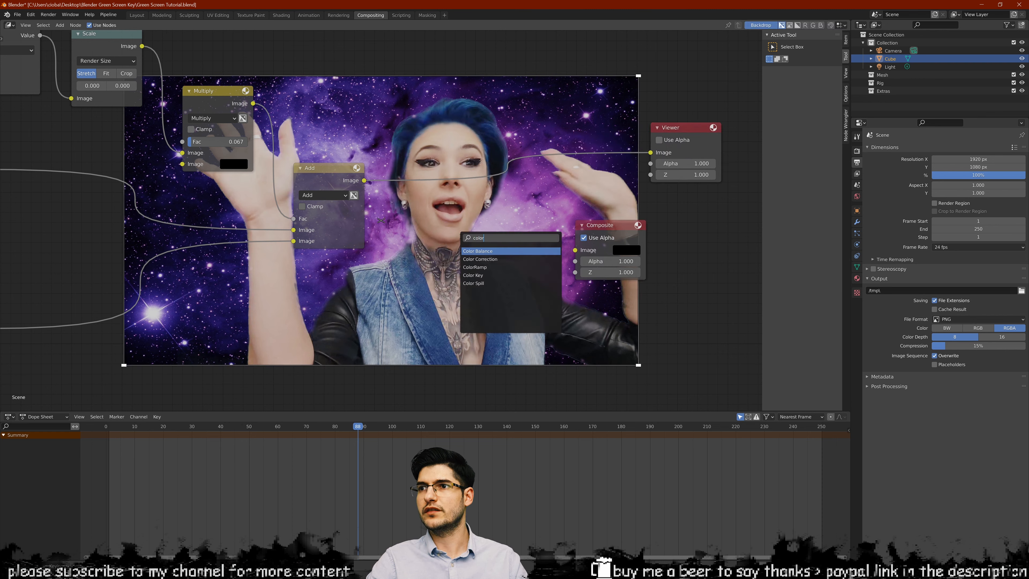
pyautogui.write('r')
pyautogui.press('Return')
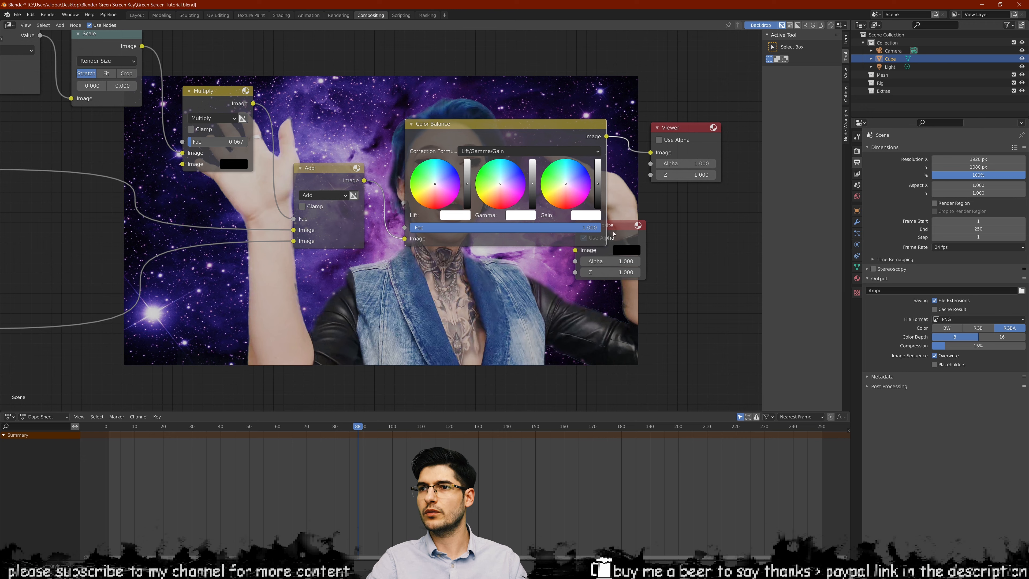
# Step: Move the Composite node clear of Color Balance and link Color Balance's output to its Image input
pyautogui.click(614, 234)
pyautogui.moveTo(607, 137); pyautogui.dragTo(656, 250)
pyautogui.moveTo(573, 259); pyautogui.dragTo(555, 341, button='middle')
pyautogui.scroll(3, 555, 341)
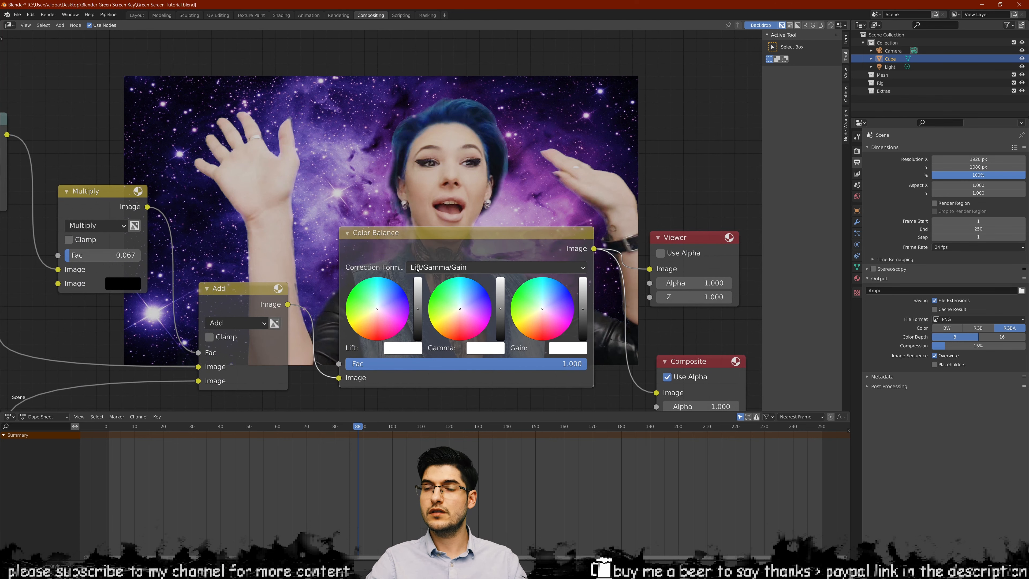
# Step: In Color Balance, tint the lift toward blue and the gamma toward pink, and brighten the gain
pyautogui.click(381, 298)
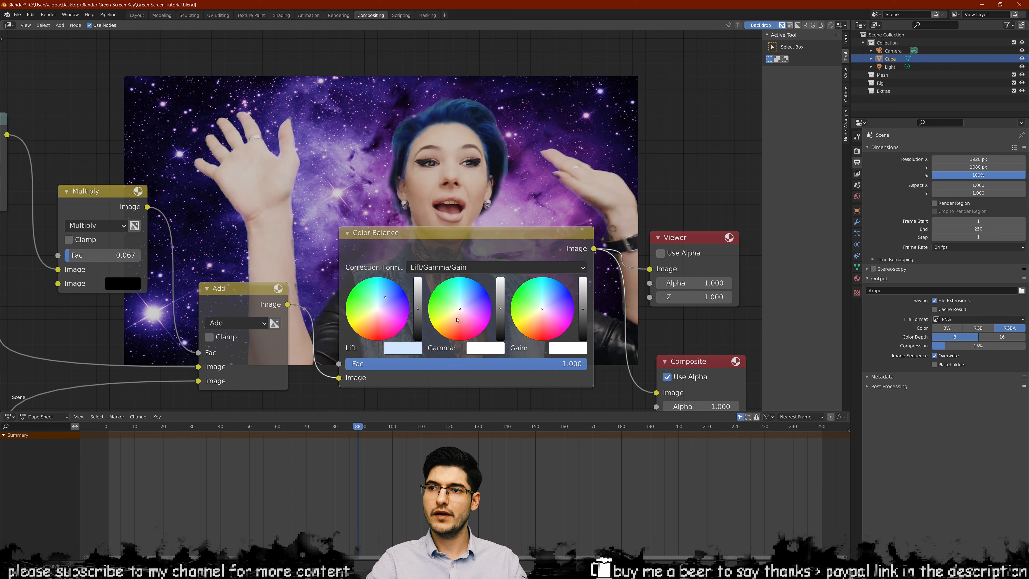
pyautogui.moveTo(459, 318); pyautogui.dragTo(466, 317)
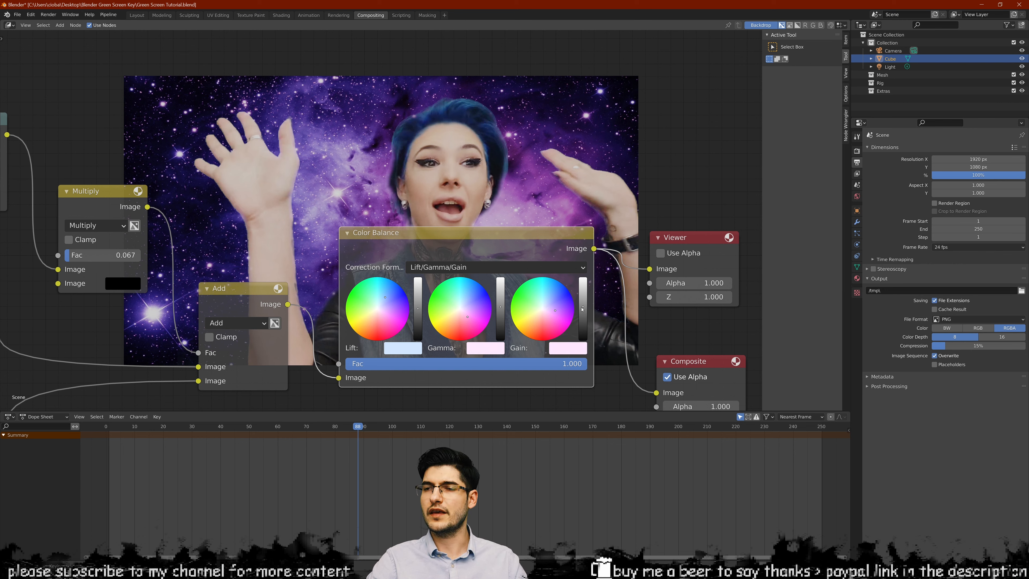
pyautogui.moveTo(587, 307); pyautogui.dragTo(584, 299)
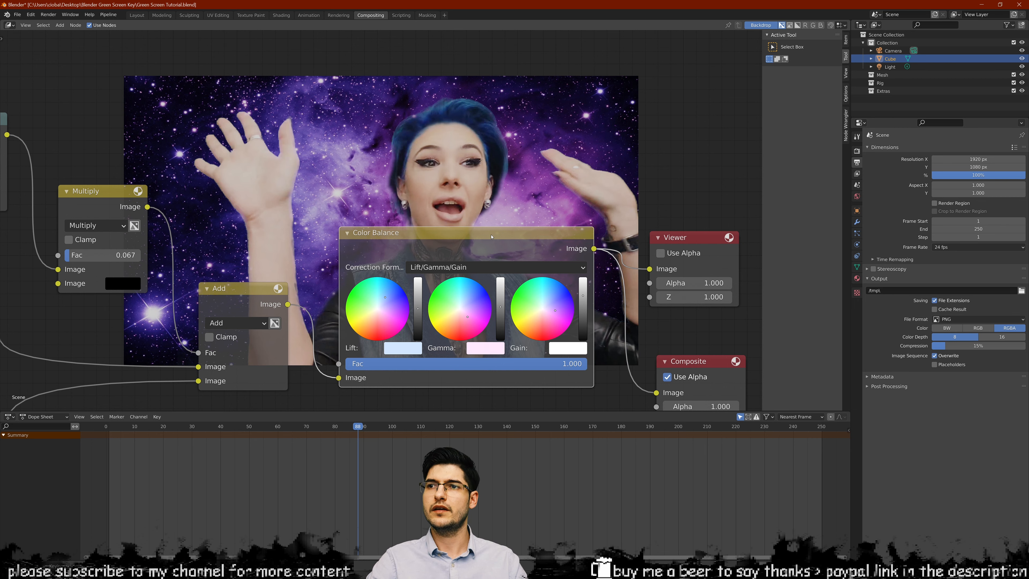
# Step: Brighten the Color Balance gamma slightly and darken the lift to deepen the shadows
pyautogui.moveTo(540, 224); pyautogui.dragTo(513, 246, button='middle')
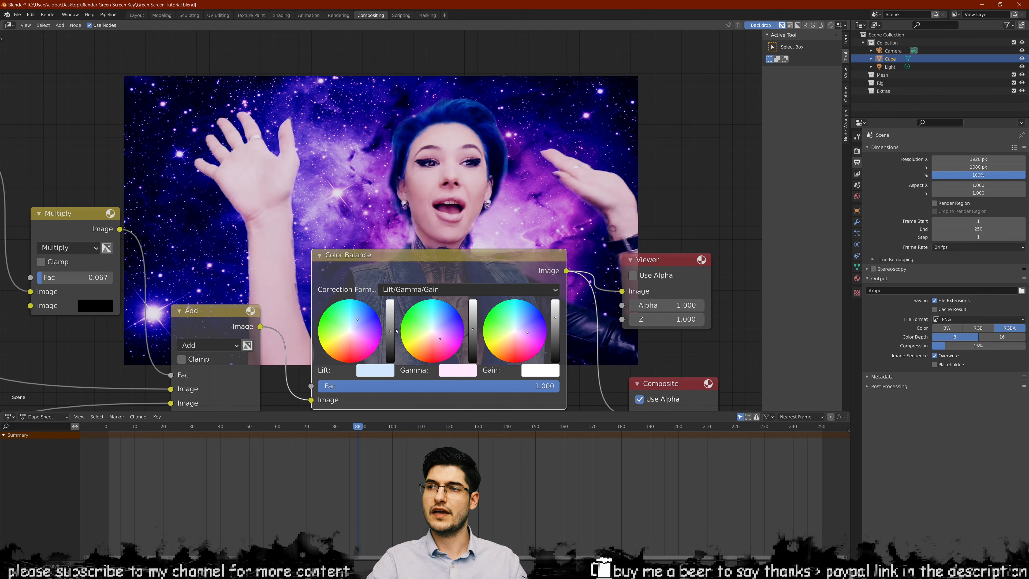
pyautogui.click(473, 328)
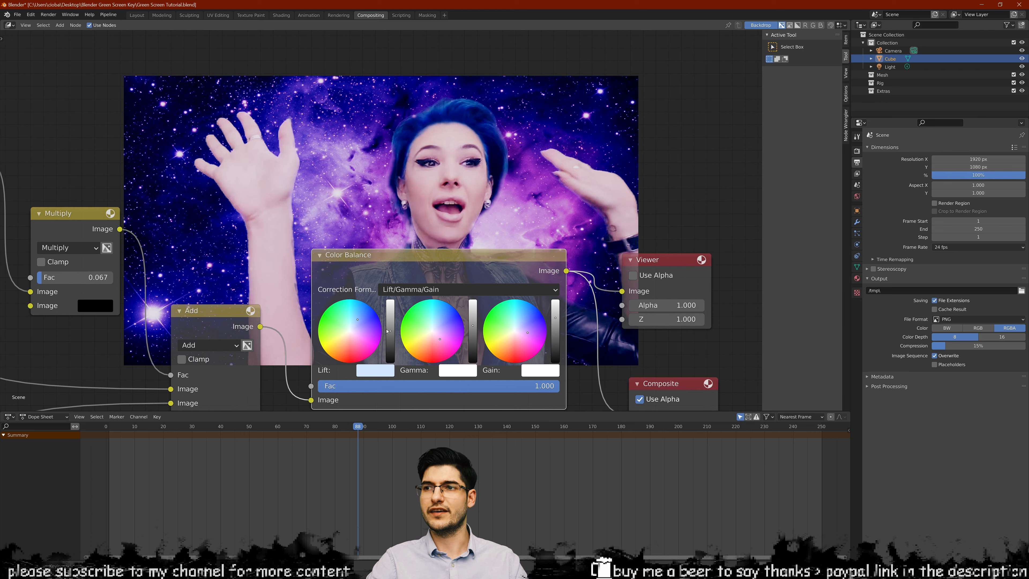
pyautogui.moveTo(390, 332); pyautogui.dragTo(390, 336)
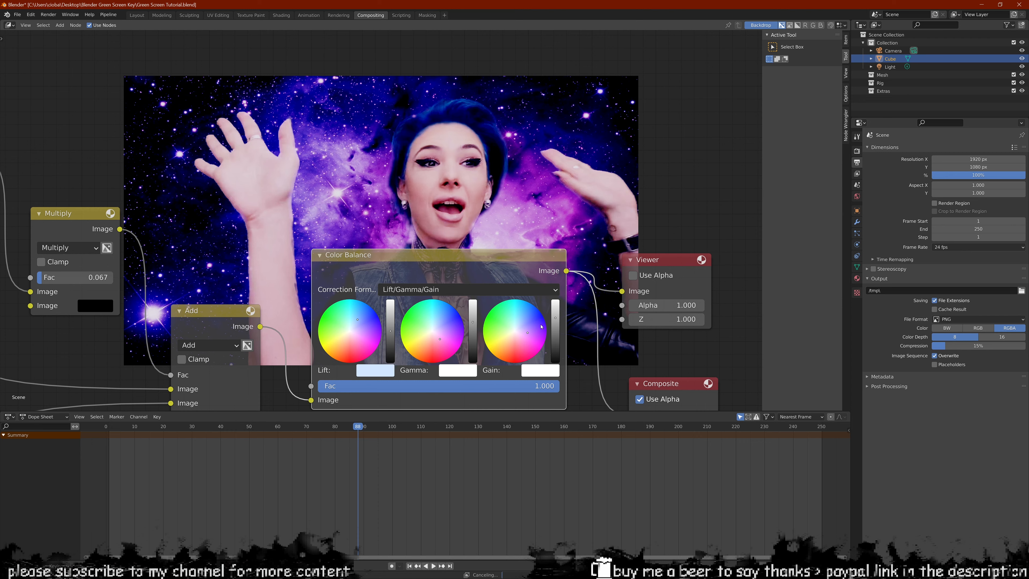
# Step: Set the edge-mask node upstream of the Subtract node to -70 to widen the light wrap around the subject
pyautogui.moveTo(94, 212); pyautogui.dragTo(388, 204, button='middle')
pyautogui.scroll(-1, 388, 204)
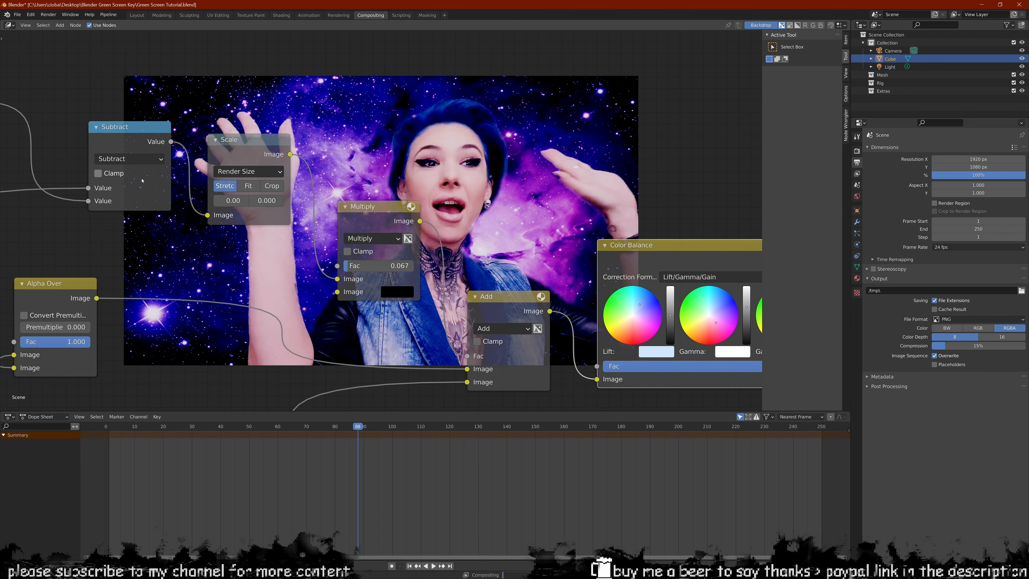
pyautogui.moveTo(142, 181); pyautogui.dragTo(291, 179, button='middle')
pyautogui.click(111, 131)
pyautogui.write('-70')
pyautogui.press('Return')
pyautogui.moveTo(592, 123); pyautogui.dragTo(341, 177, button='middle')
pyautogui.scroll(-3, 518, 135)
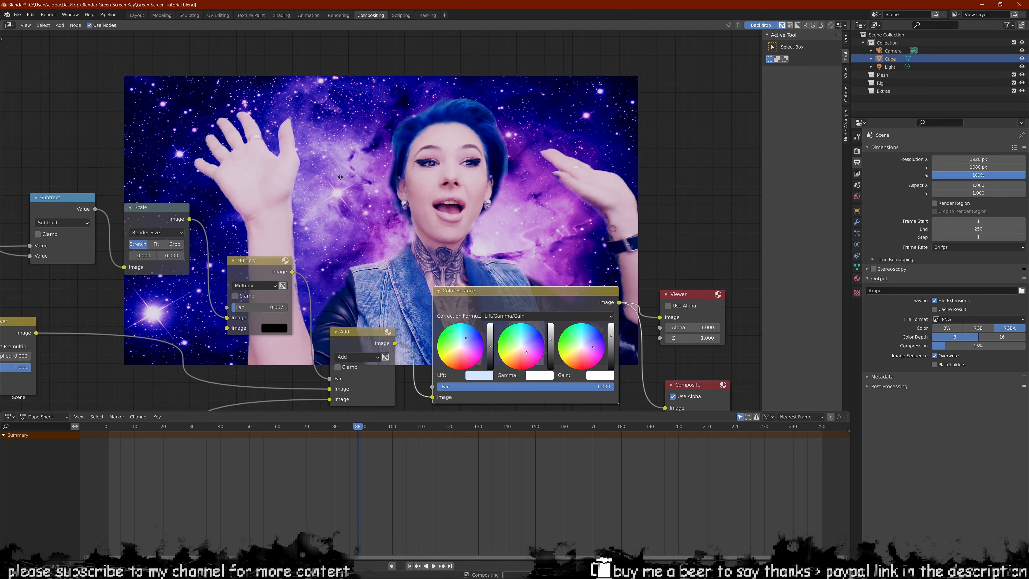
# Step: Check the graded composite at other points in the timeline, ending on frame 152
pyautogui.scroll(1, 340, 177)
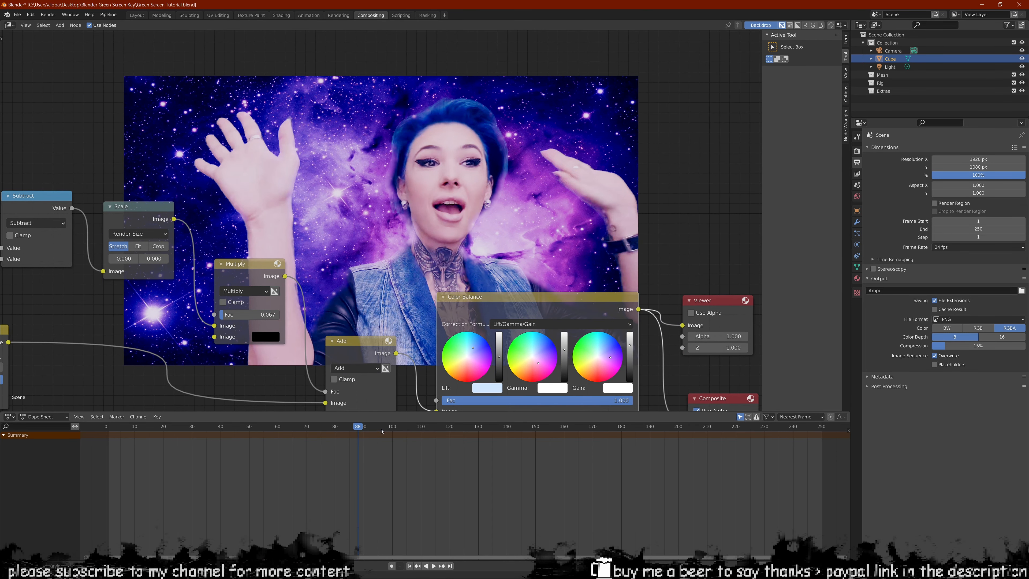
pyautogui.click(498, 429)
pyautogui.moveTo(580, 243); pyautogui.dragTo(438, 155, button='middle')
pyautogui.moveTo(95, 105); pyautogui.dragTo(168, 164, button='middle')
pyautogui.click(540, 427)
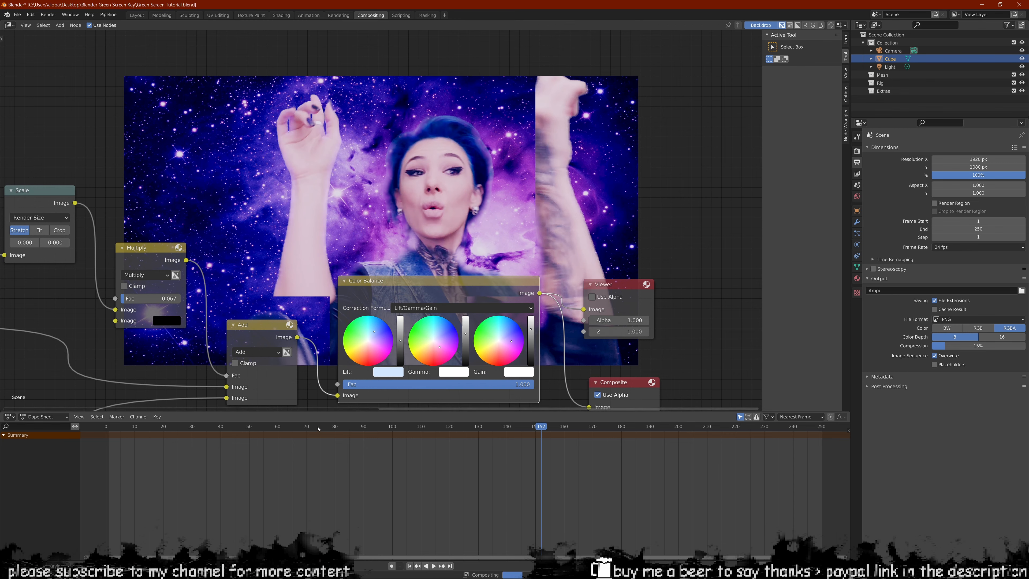
# Step: Render the current frame as a still image, examine the subject's keyed edges up close, and close the render window
pyautogui.click(47, 14)
pyautogui.click(65, 23)
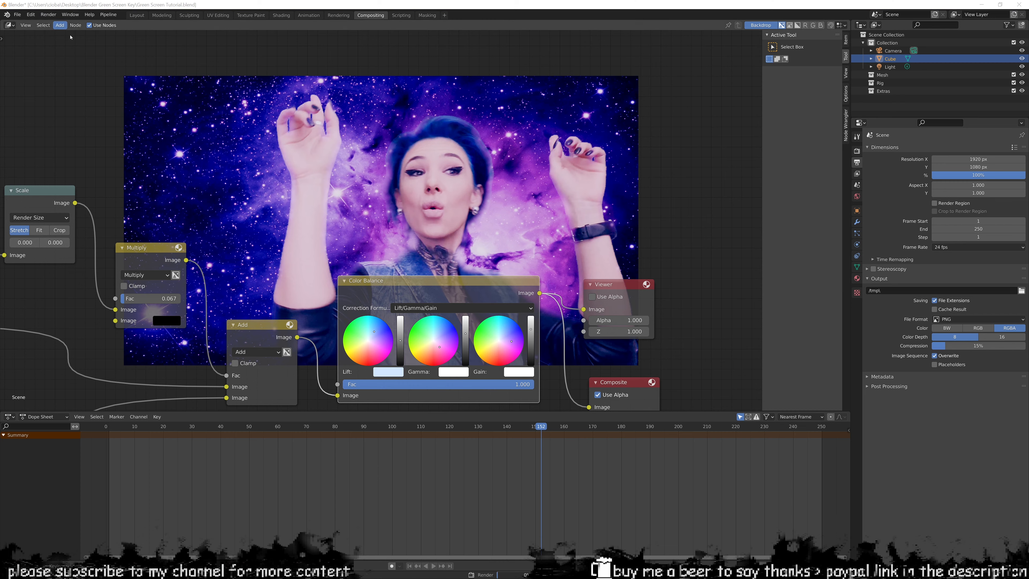
pyautogui.scroll(1, 365, 163)
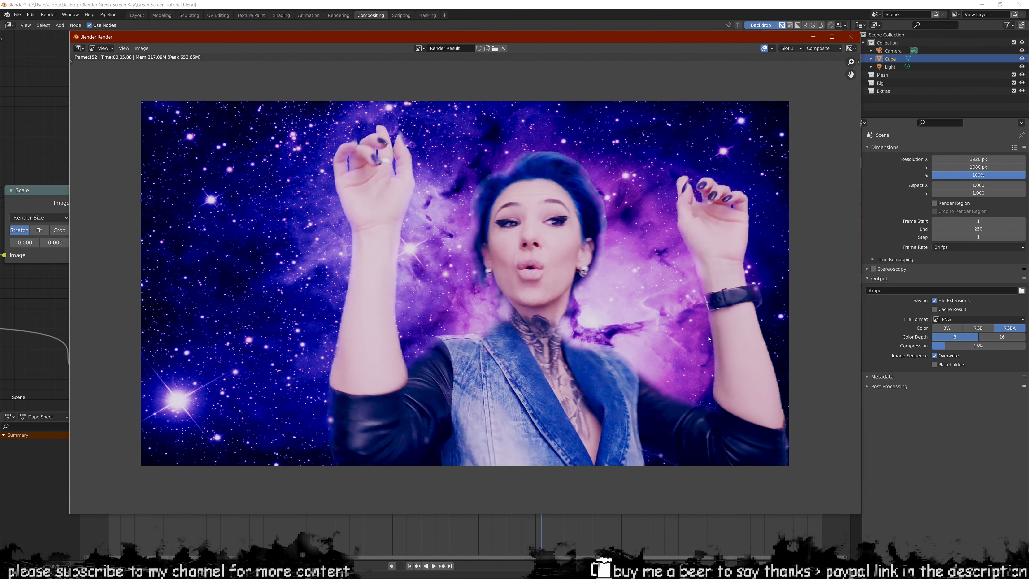
pyautogui.scroll(2, 620, 298)
pyautogui.scroll(-2, 506, 345)
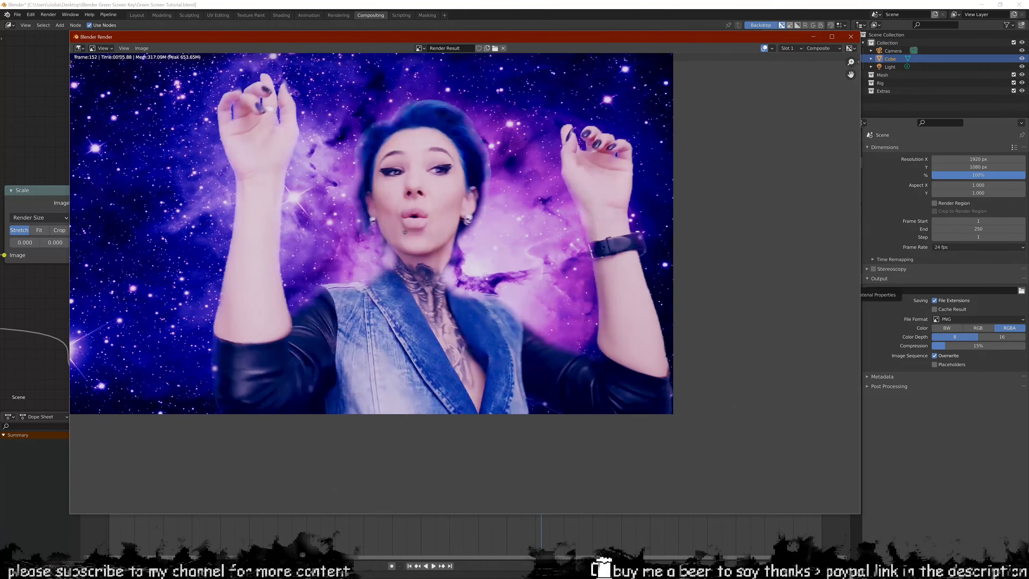
pyautogui.scroll(3, 494, 308)
pyautogui.scroll(-4, 482, 271)
pyautogui.moveTo(482, 270); pyautogui.dragTo(510, 249, button='middle')
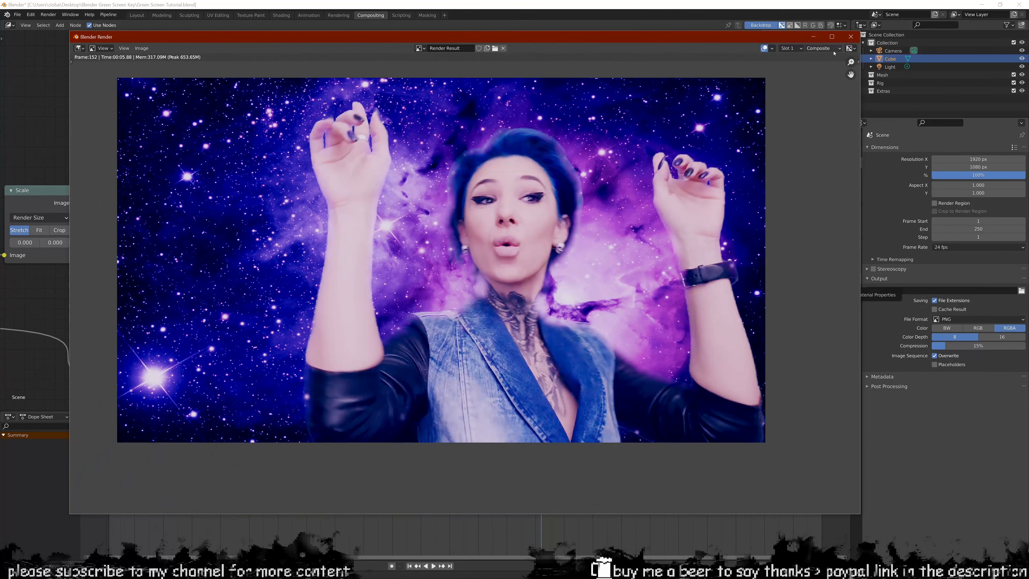
pyautogui.click(850, 36)
pyautogui.moveTo(629, 197); pyautogui.dragTo(665, 154, button='middle')
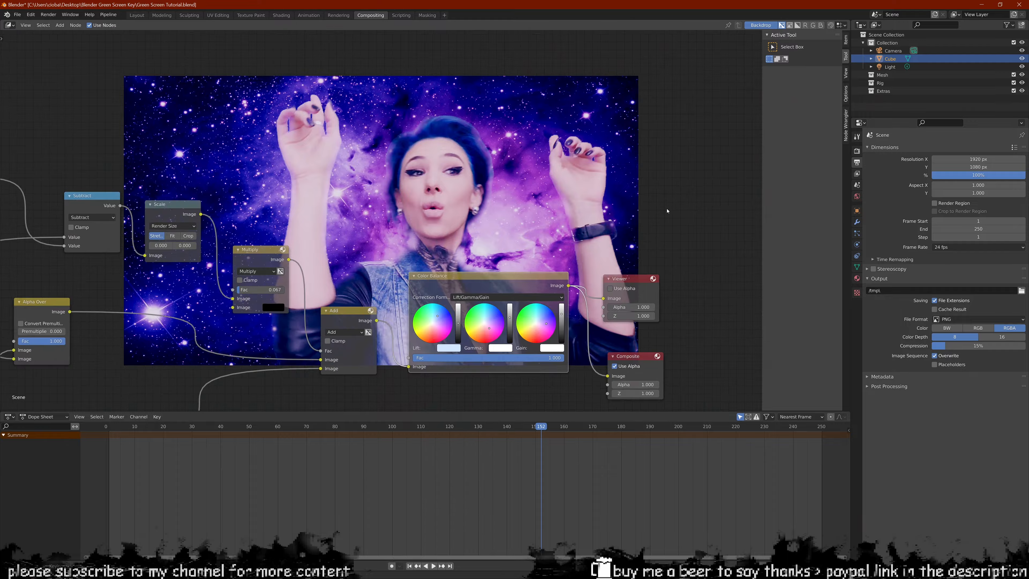